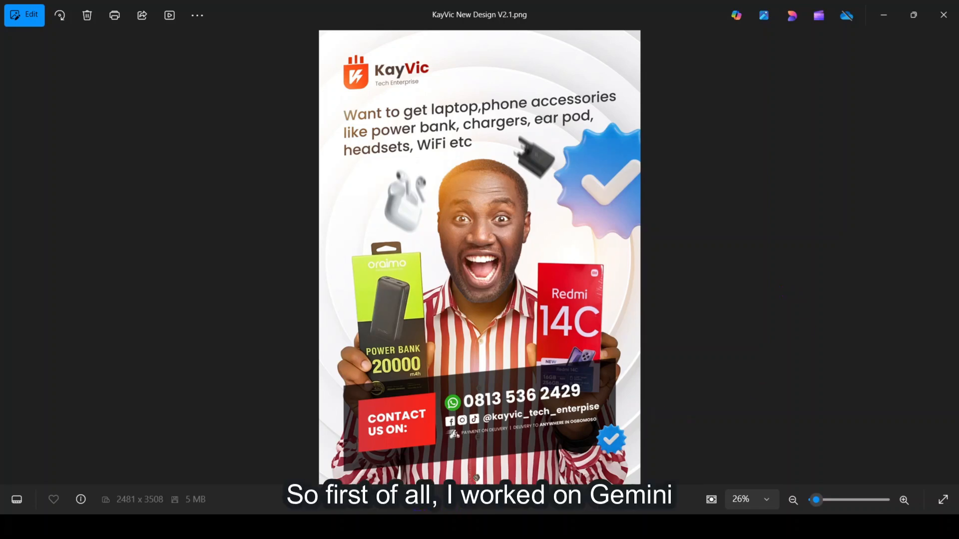
Switch to the Gemini chat in the browser and examine the uploaded power bank photo, the edit prompts and the generated red-and-white shirt versions.
click(287, 527)
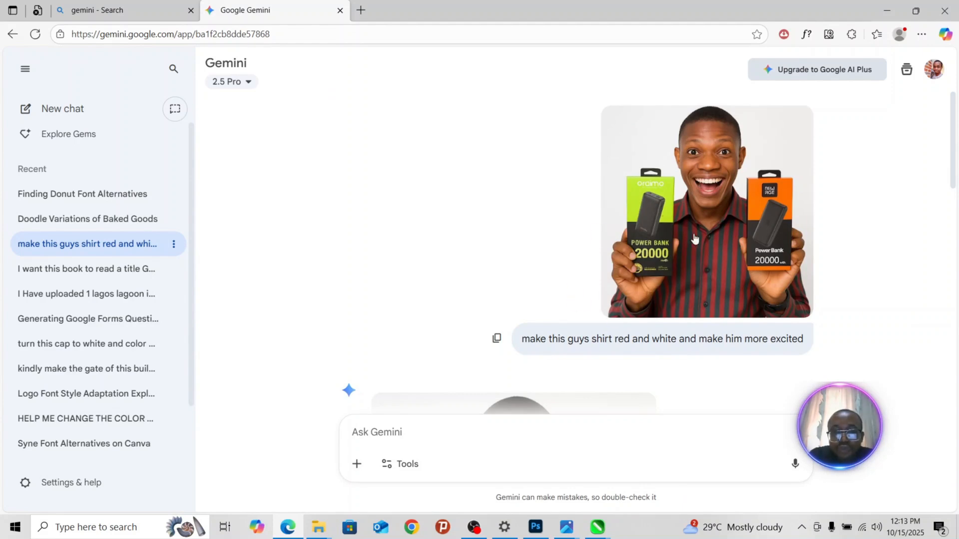
click(699, 182)
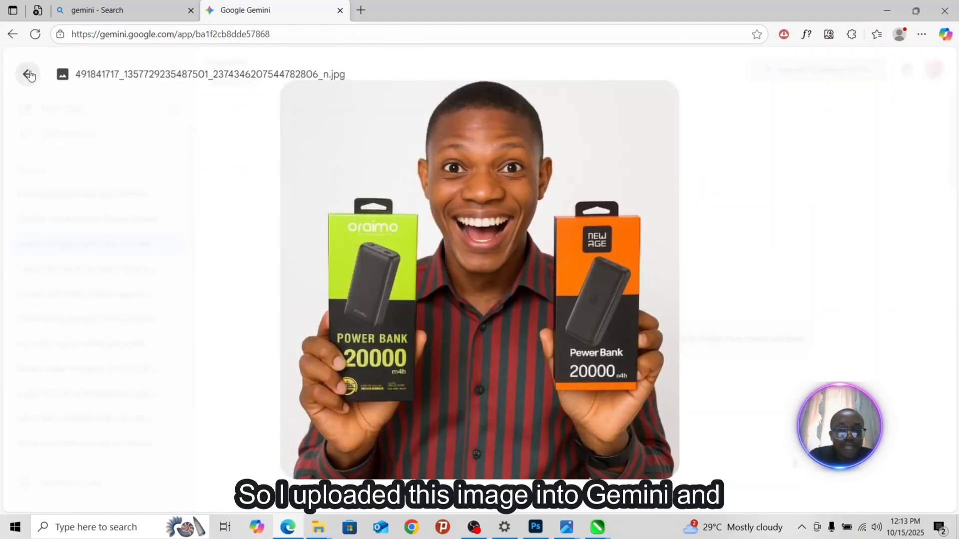
click(143, 93)
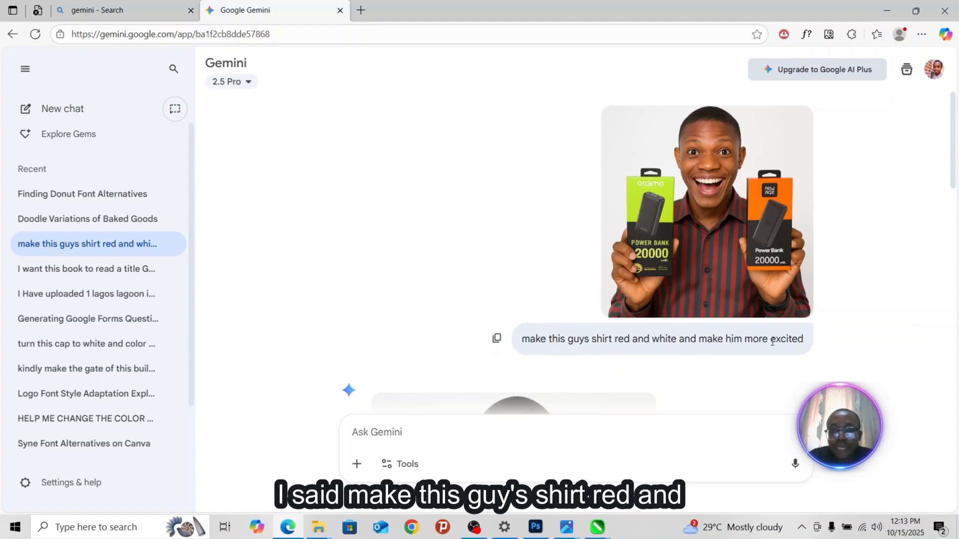
drag(954, 181, 950, 263)
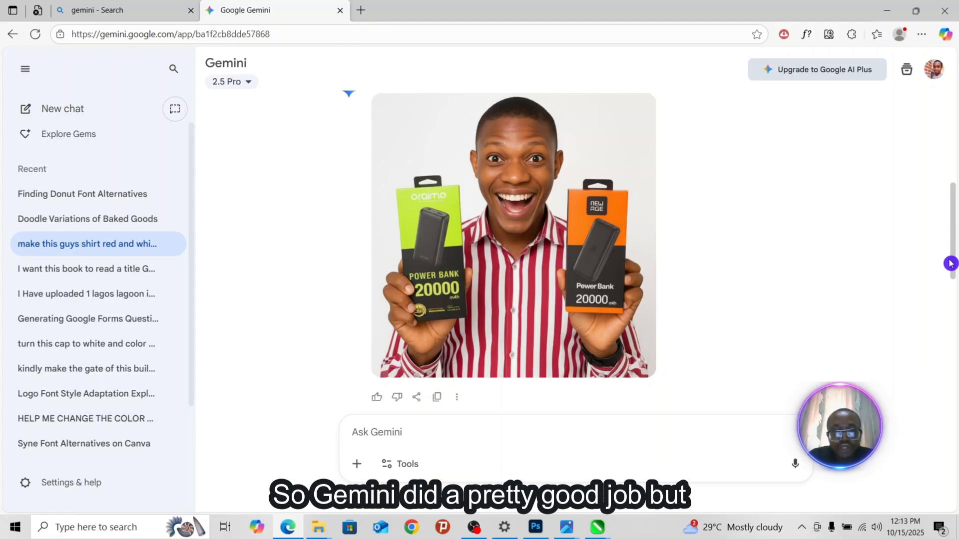
drag(950, 263, 949, 268)
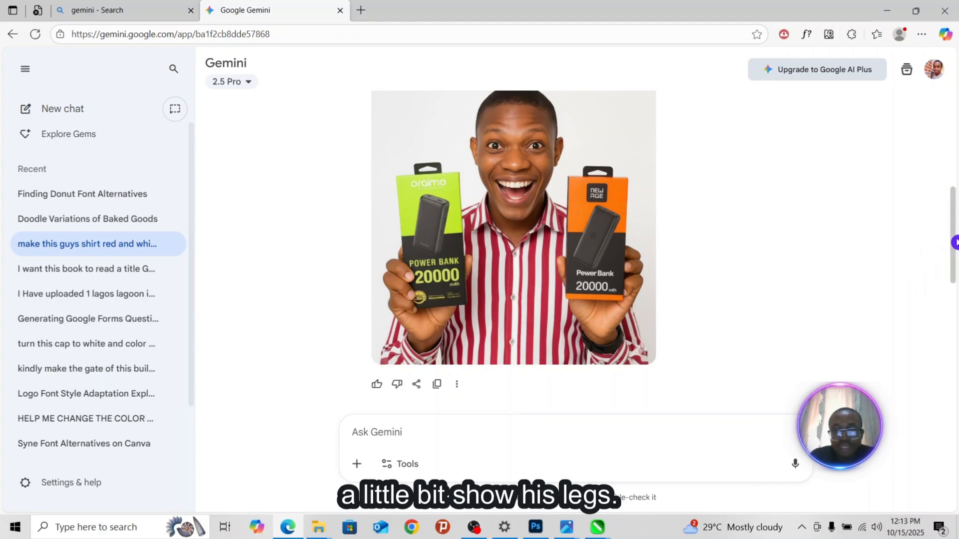
drag(954, 243, 946, 318)
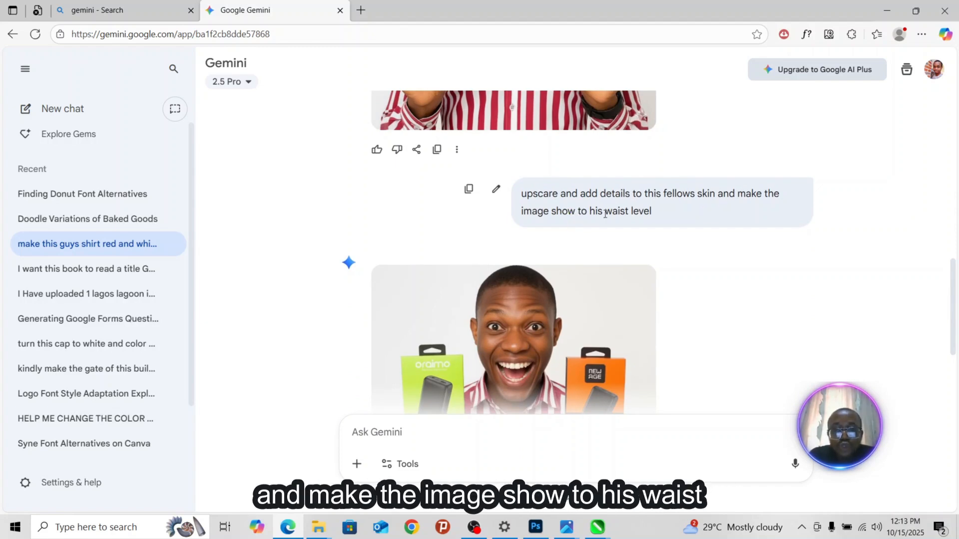
drag(954, 291, 954, 330)
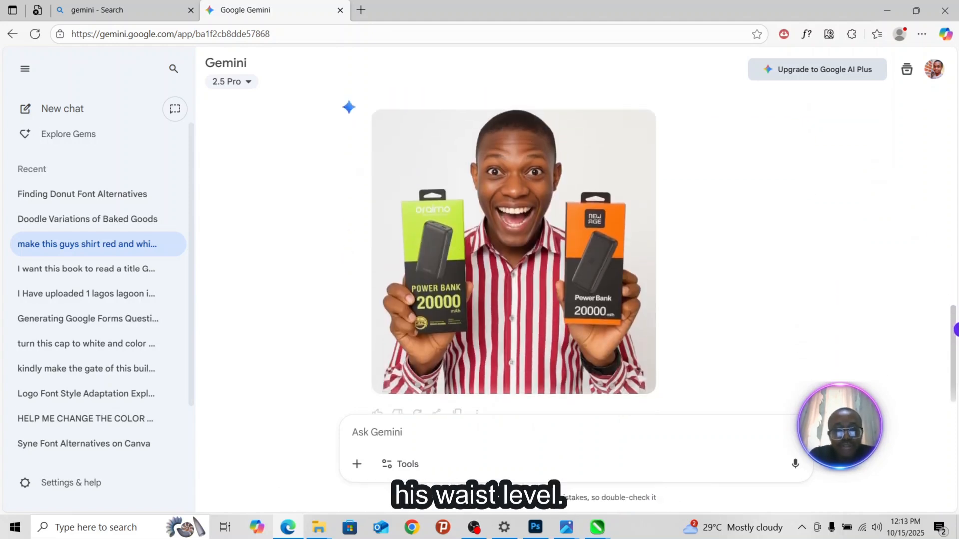
scroll(555, 71, down, 1)
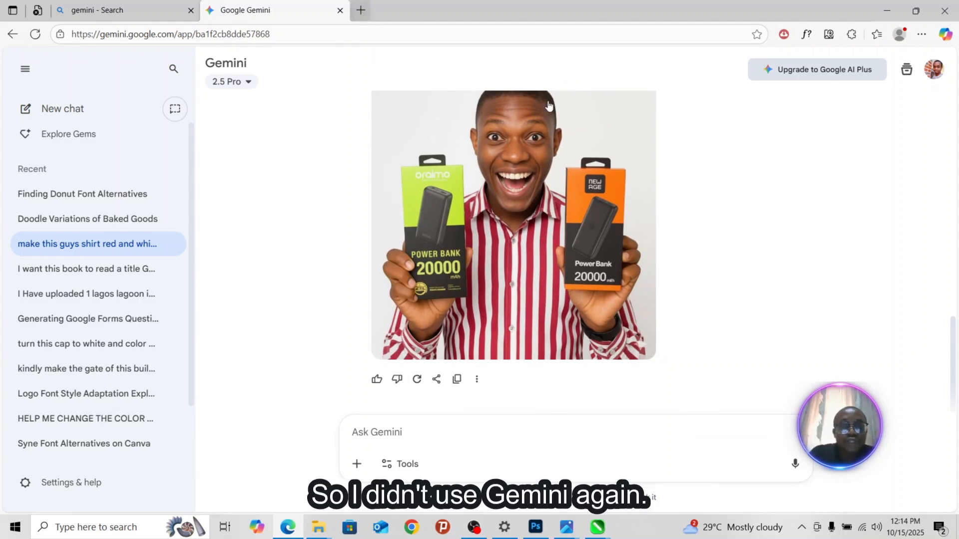
Search the web for "image expander ai" in a new tab and open Pixelcut's Uncrop & AI Expand Images page.
click(360, 11)
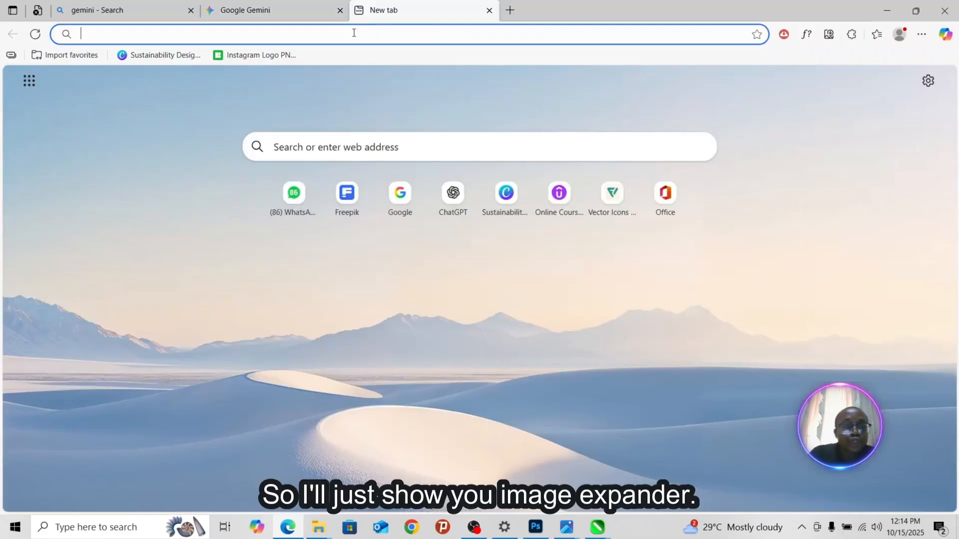
click(354, 32)
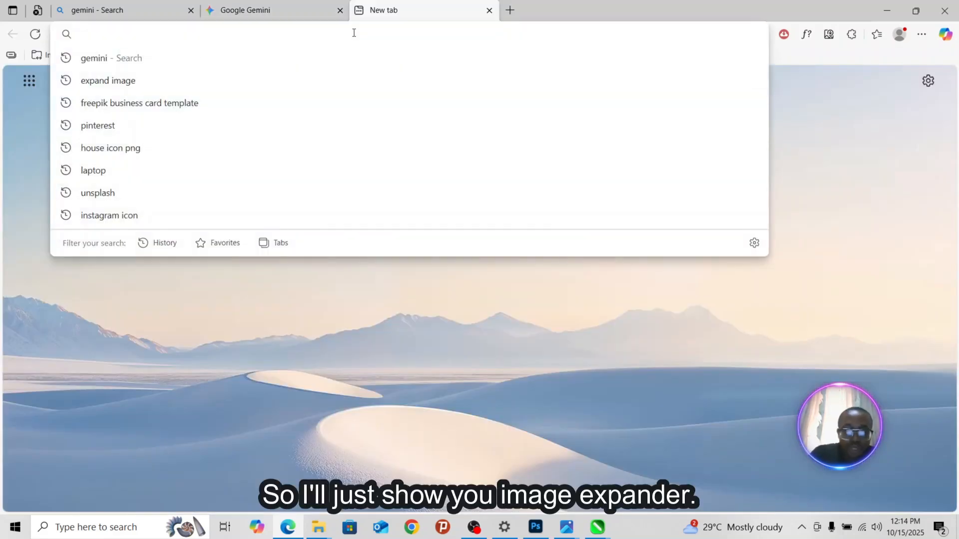
text(im)
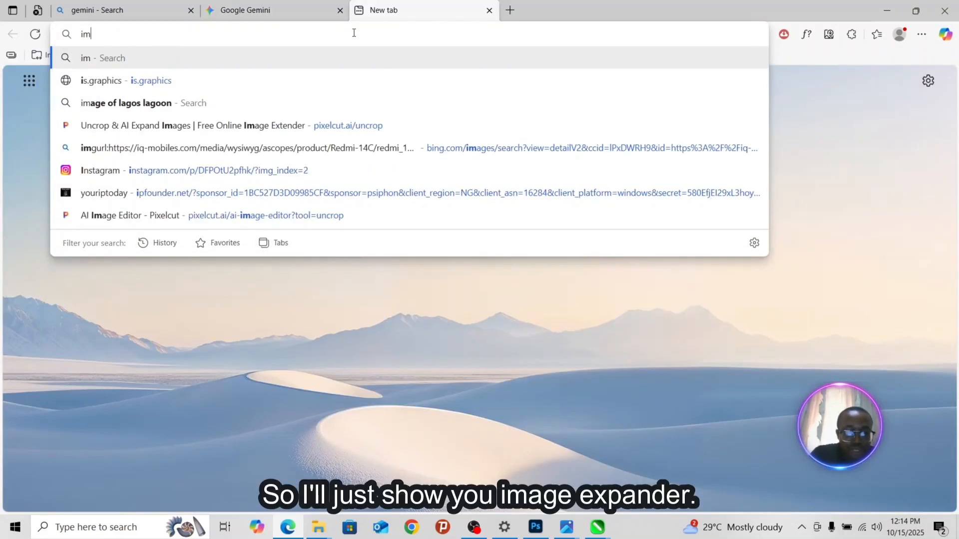
text(age expander ai)
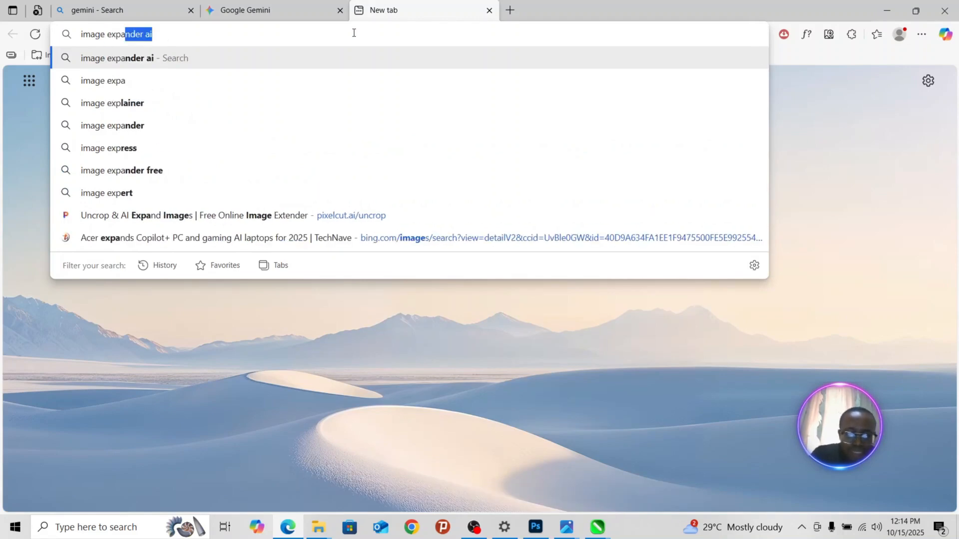
key(Return)
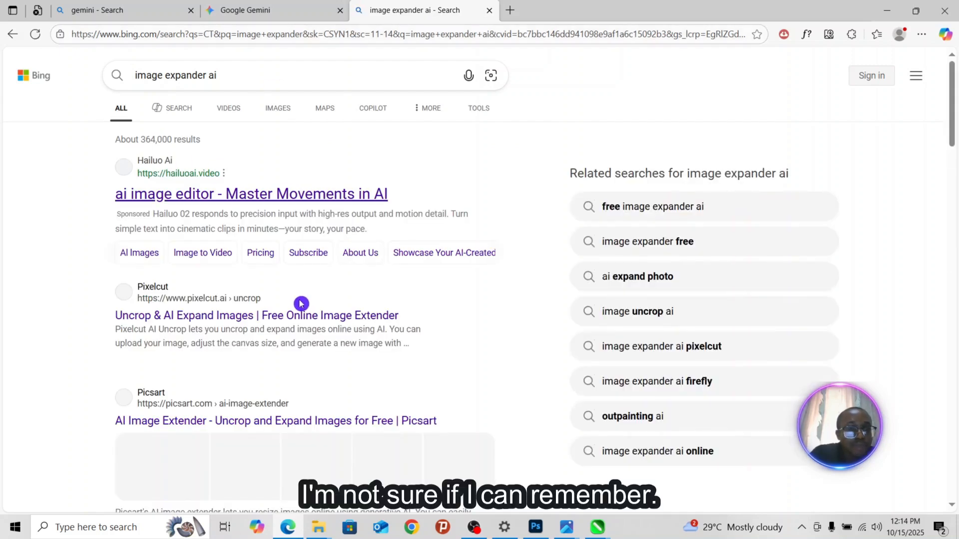
click(223, 315)
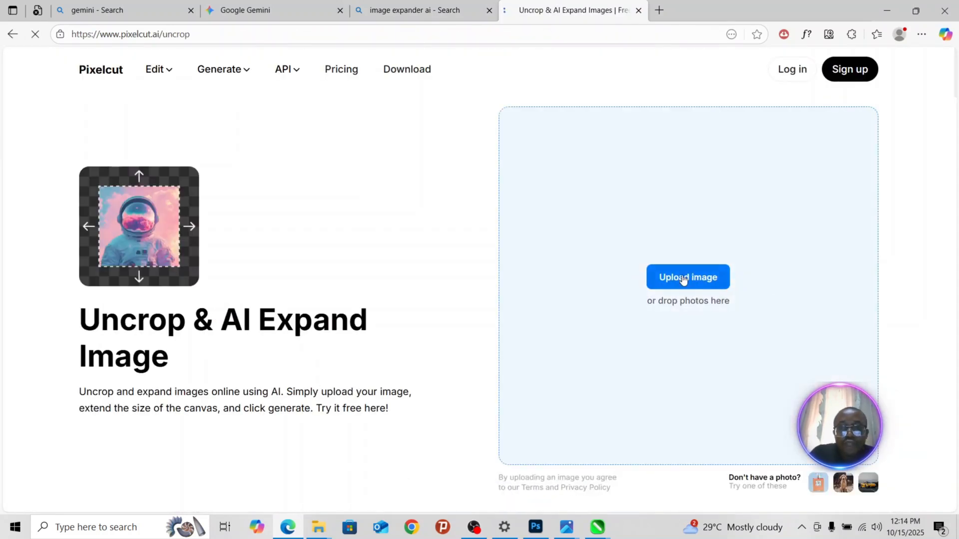
Upload the photo of the man in the red-and-white striped shirt to Pixelcut's image expander.
click(692, 282)
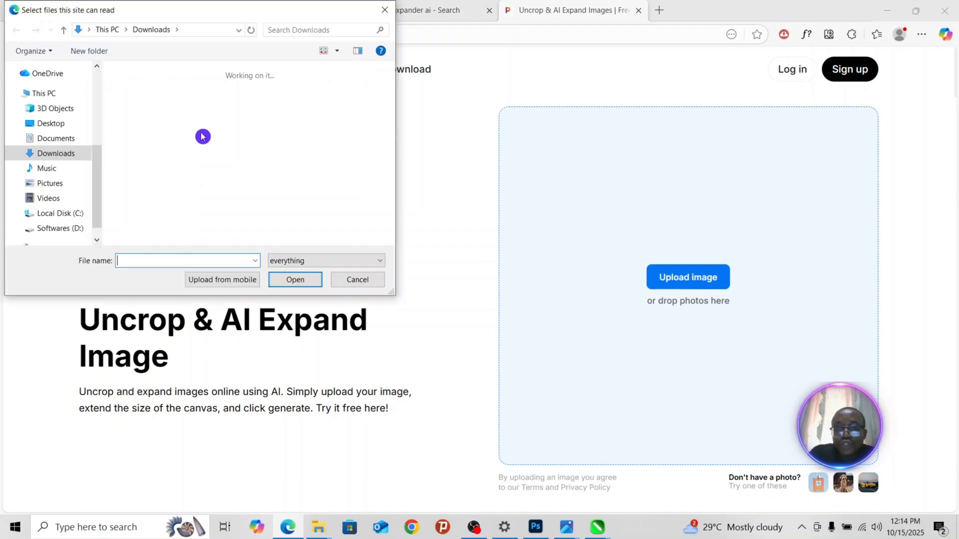
click(157, 197)
click(292, 281)
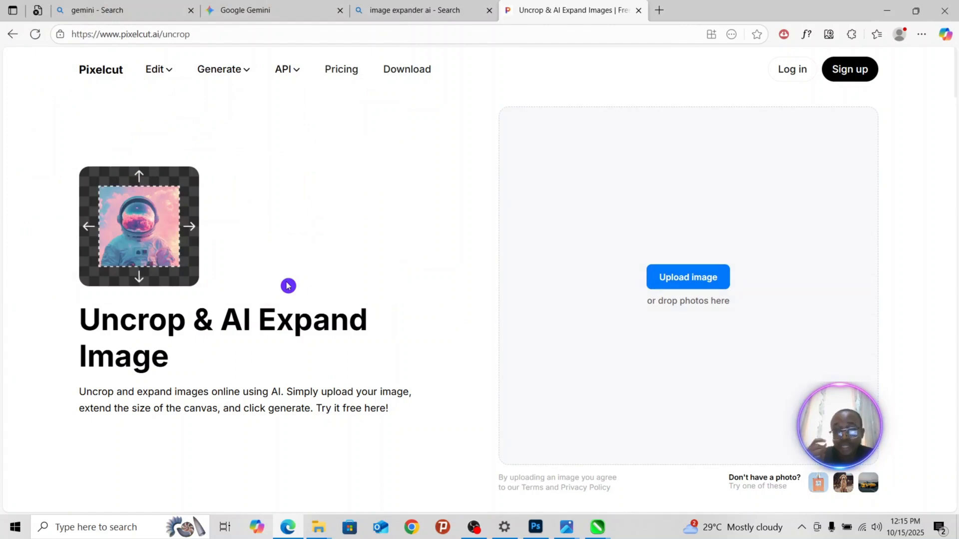
click(671, 283)
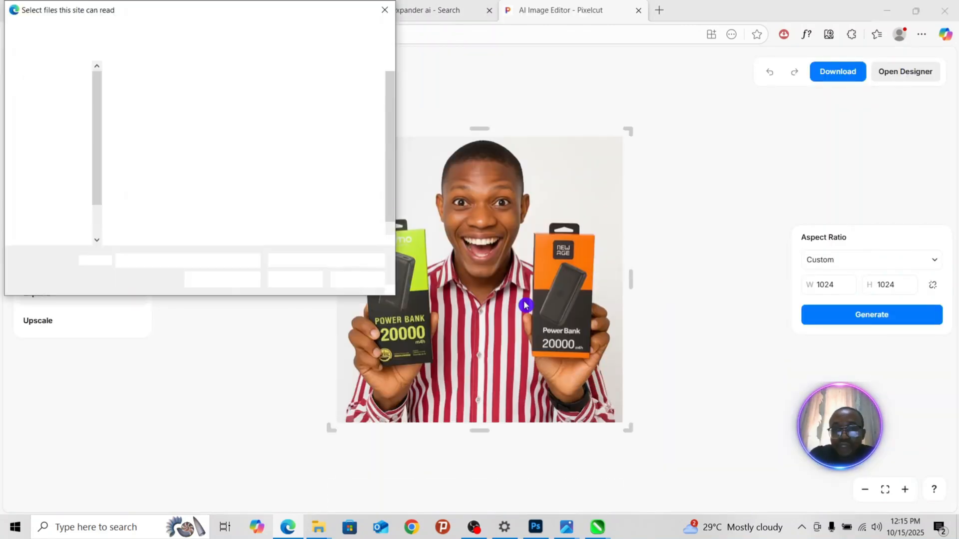
click(355, 279)
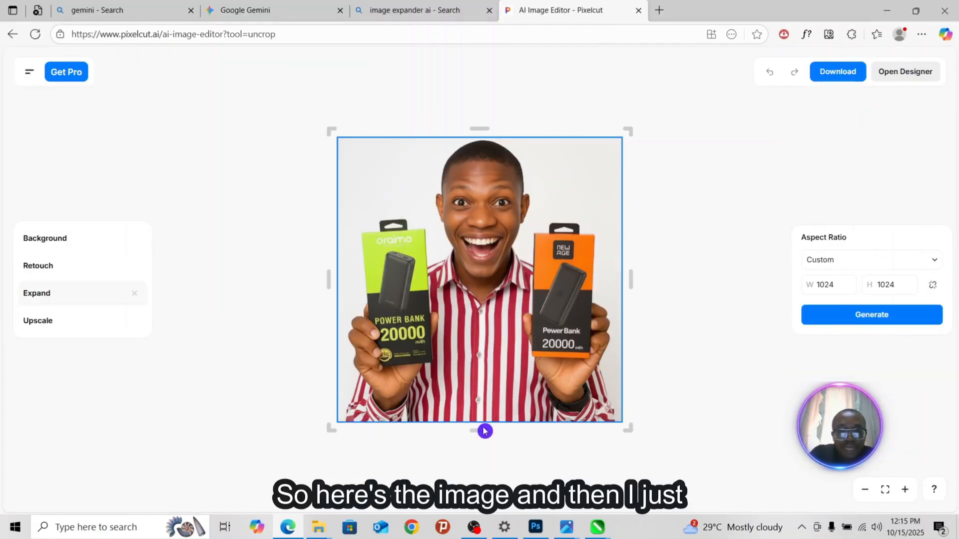
Extend the canvas below the man to 1024 x 1489, generate the expanded image, and regenerate it for another version.
drag(481, 430, 483, 493)
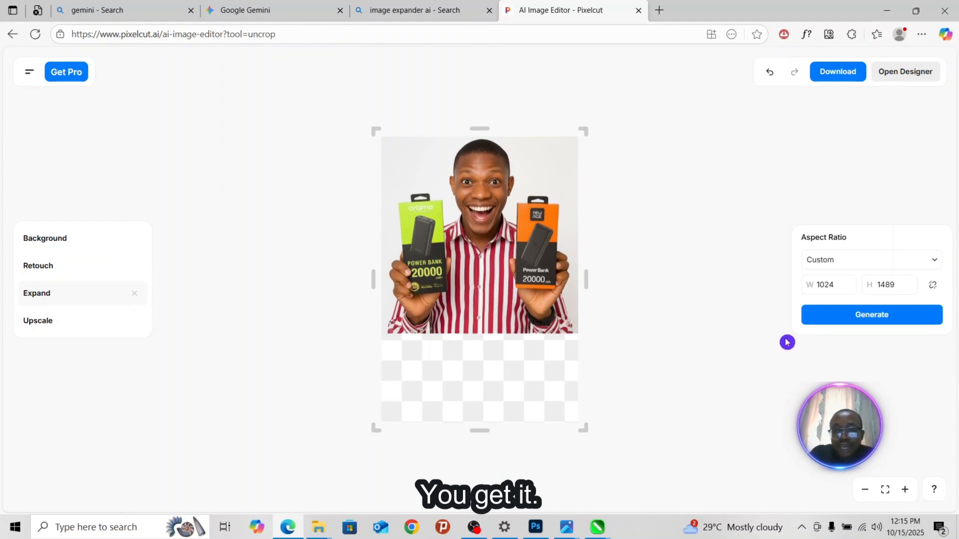
click(814, 322)
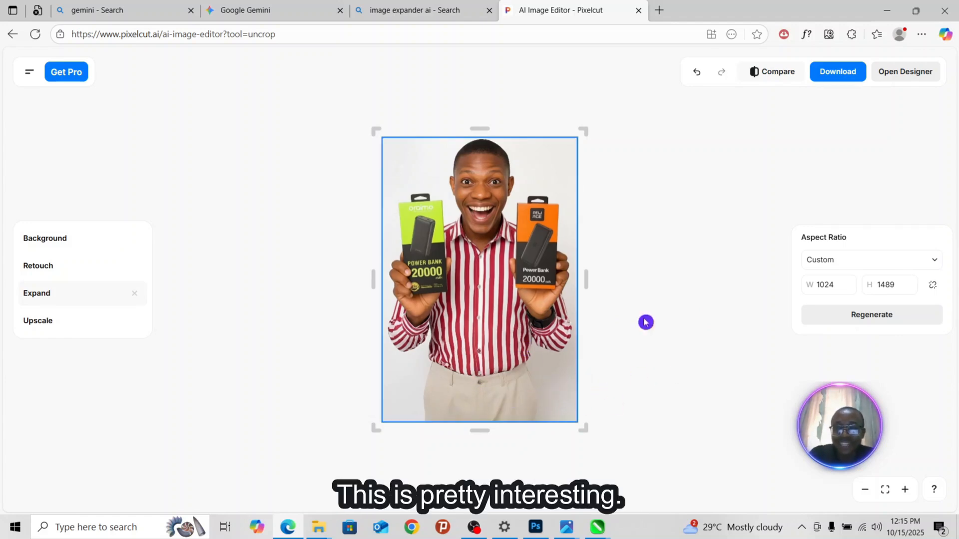
click(869, 322)
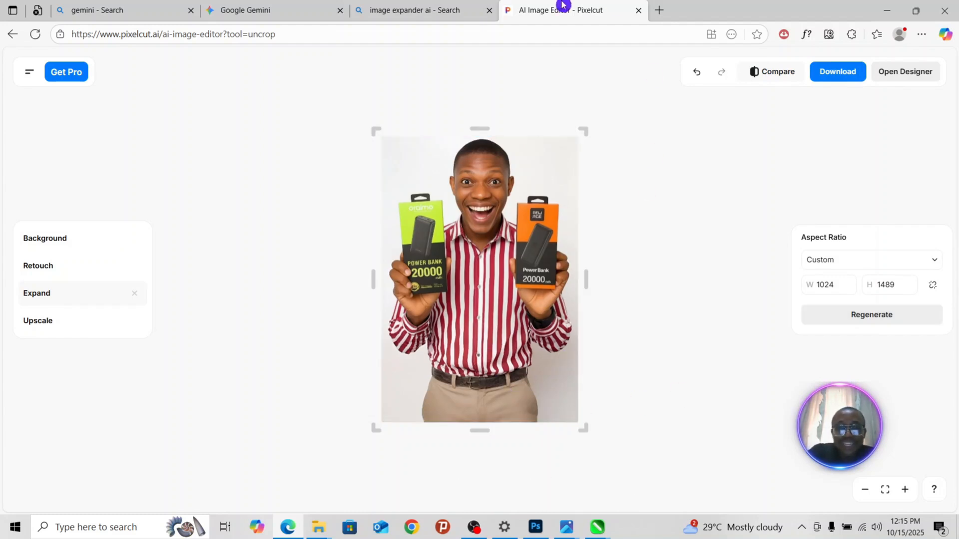
Return to the Gemini page and view the Gemini_Generated_Image_r6od03r6od03r6od picture from the Tutorial 1 folder.
click(404, 9)
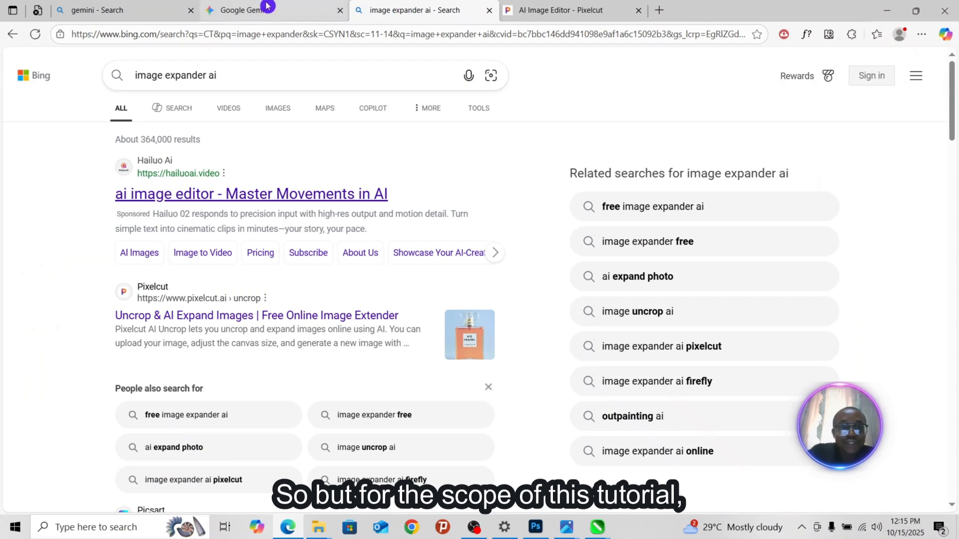
click(272, 9)
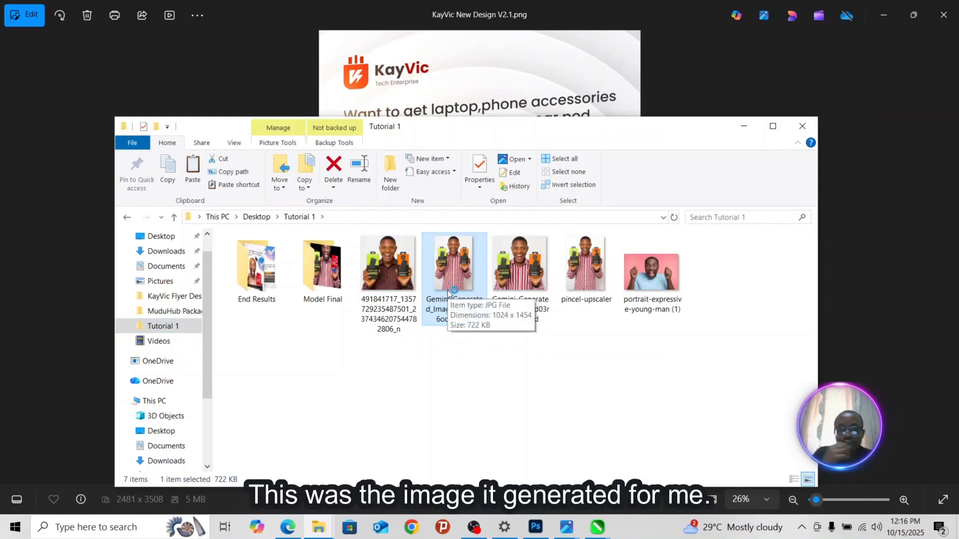
double_click(460, 322)
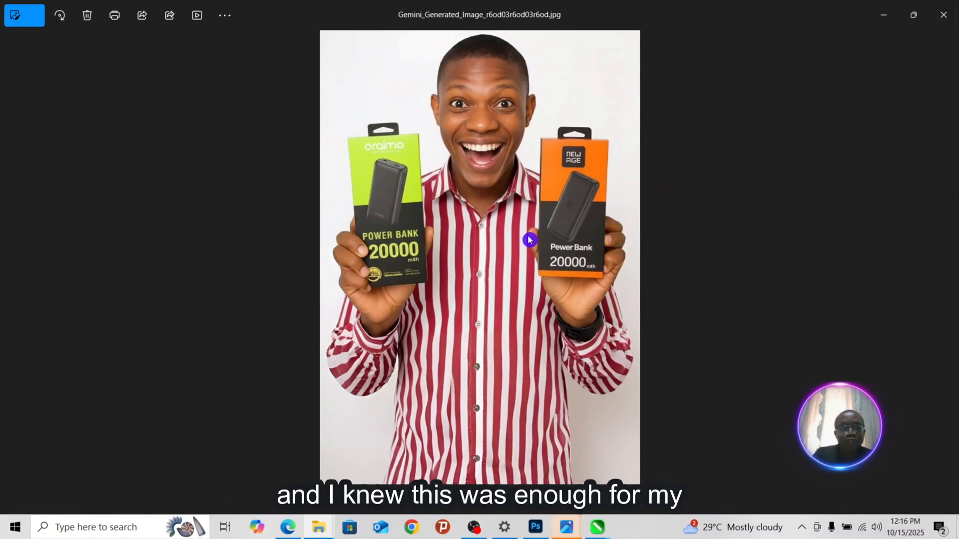
click(881, 16)
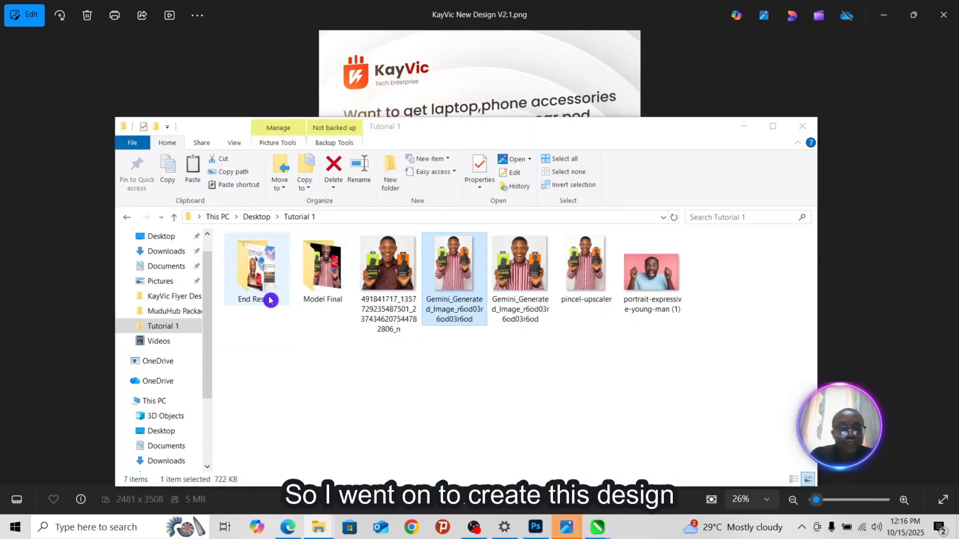
Compare the KayVic V2.1 portrait flyer with the V3.2 landscape version and the original power bank photo in the image viewer.
click(529, 80)
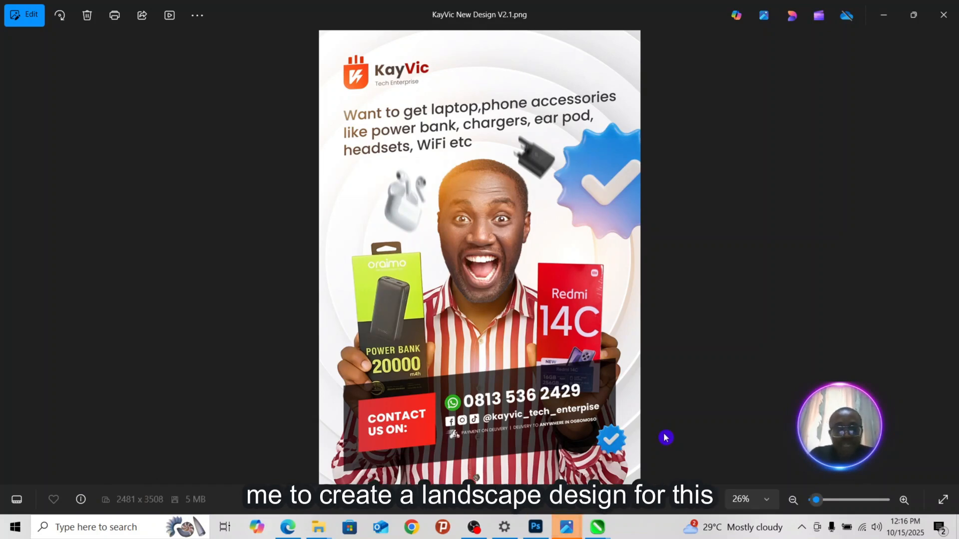
key(Right)
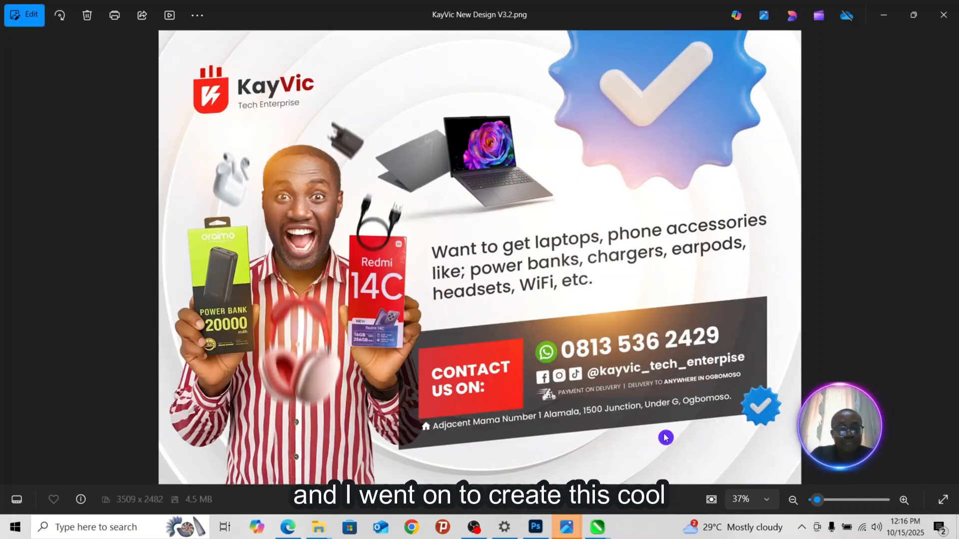
key(Left)
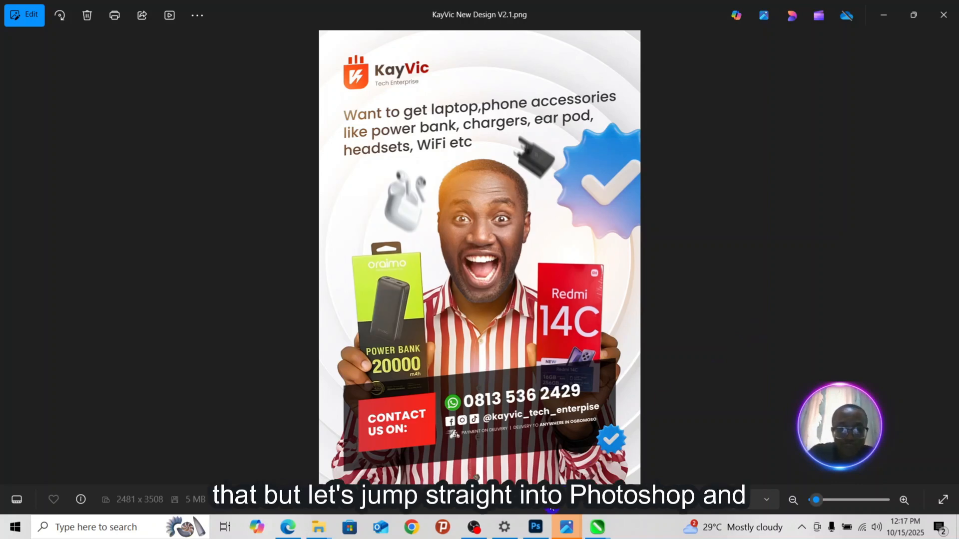
key(Left)
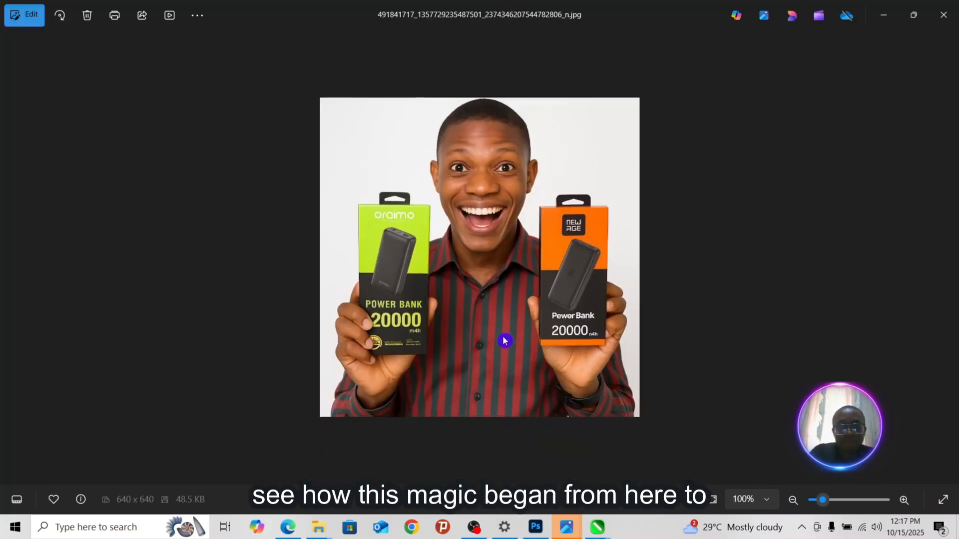
key(Right)
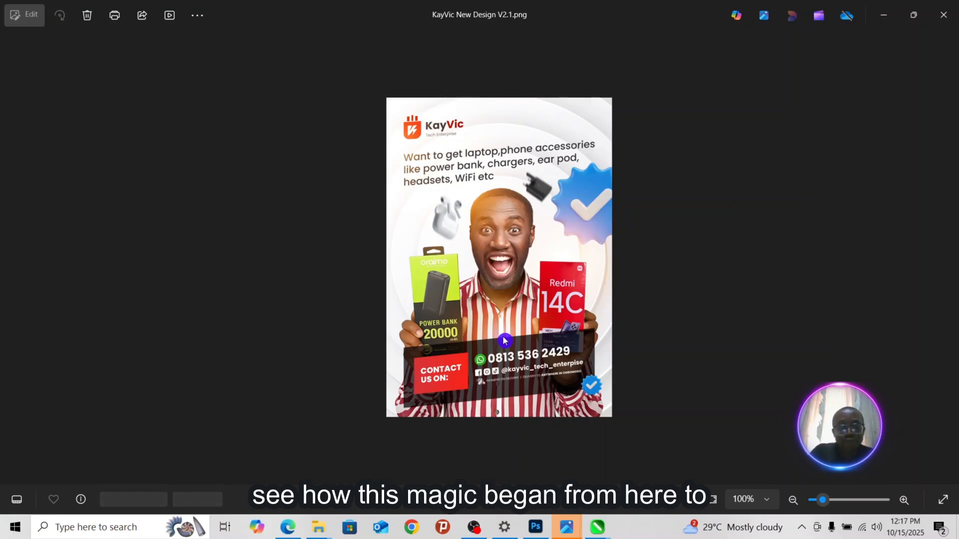
key(Left)
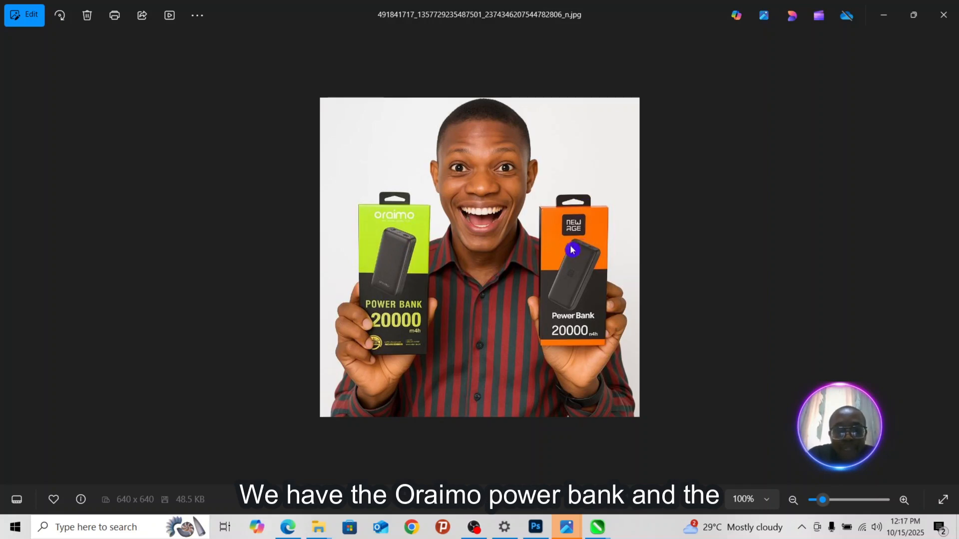
key(Right)
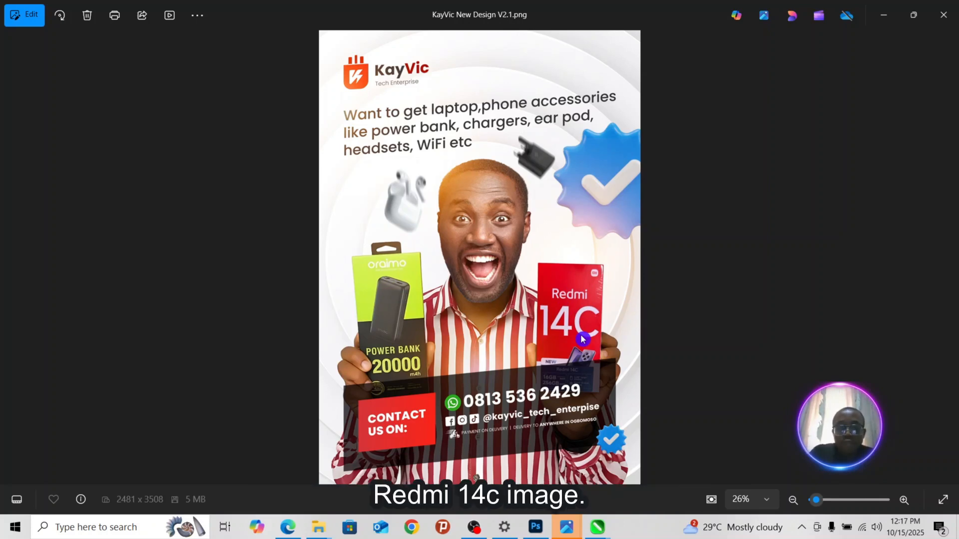
Switch to Photoshop and show only Layer 0, the original striped-shirt photo, in model.psd.
click(535, 528)
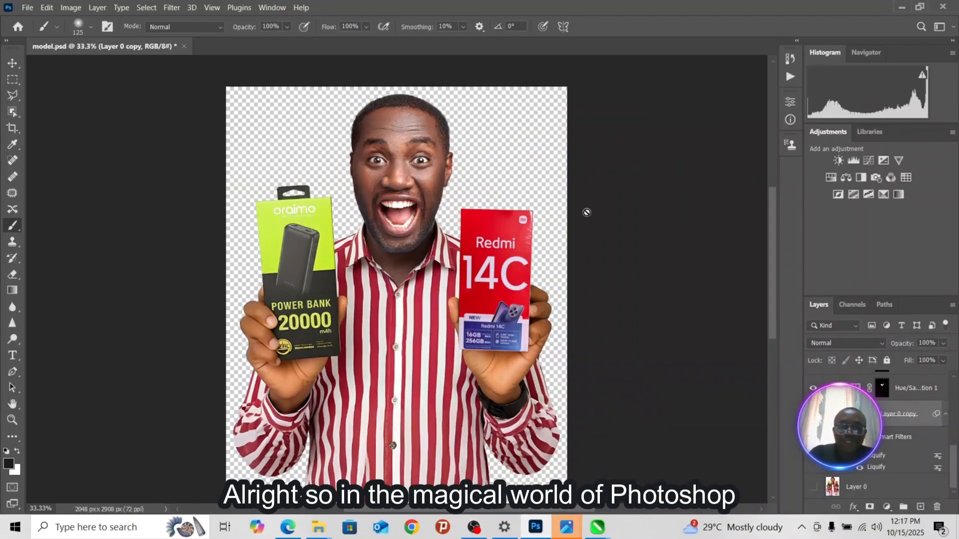
scroll(777, 224, down, 1)
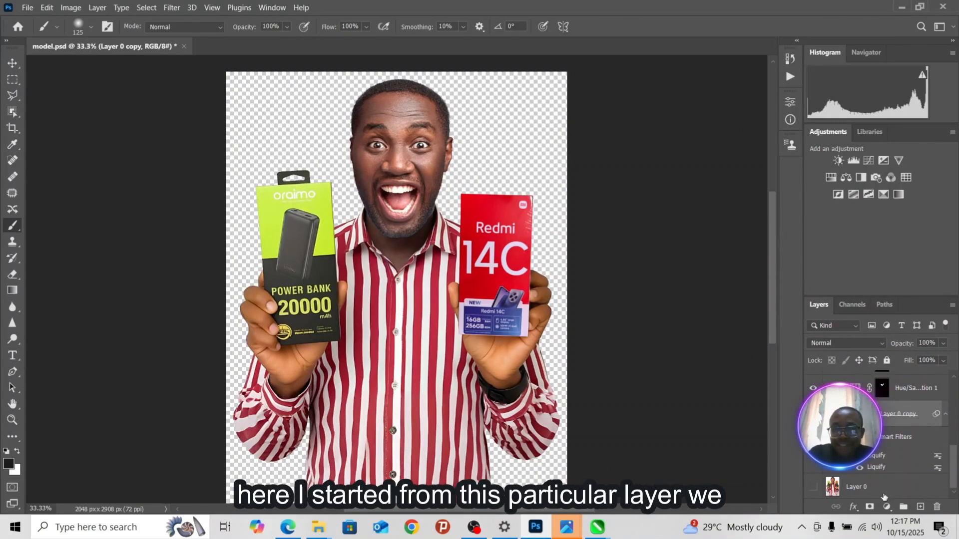
click(814, 488)
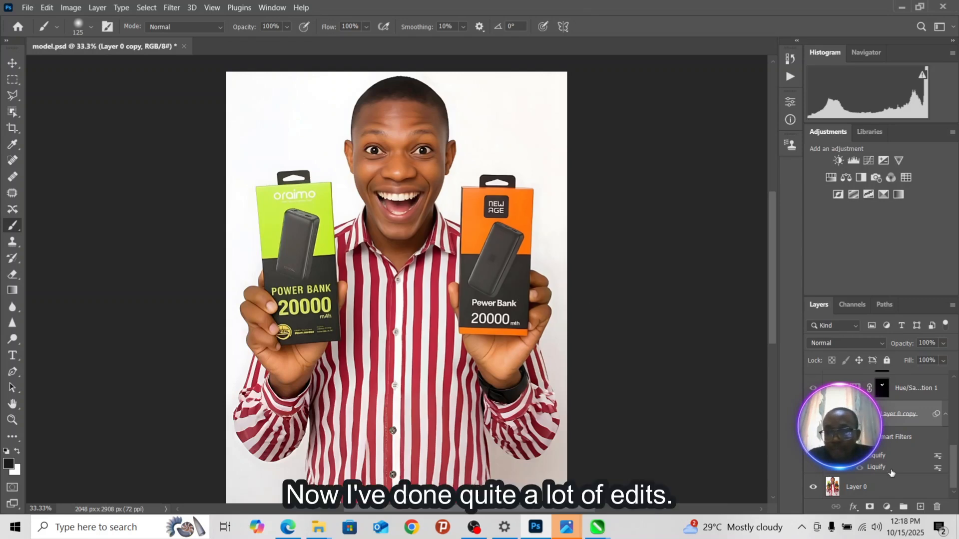
Inspect the AI-generated man's face, skin and power bank boxes at 100% and 66.7% zoom.
mouse_move(954, 470)
mouse_down()
mouse_move(955, 394)
mouse_move(951, 495)
mouse_move(951, 385)
mouse_move(954, 503)
mouse_up()
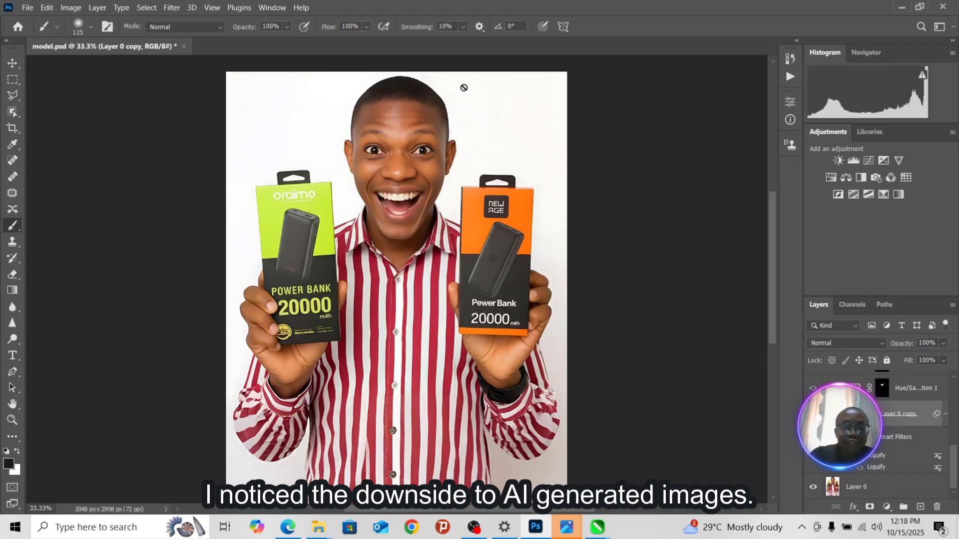
key(ctrl+1)
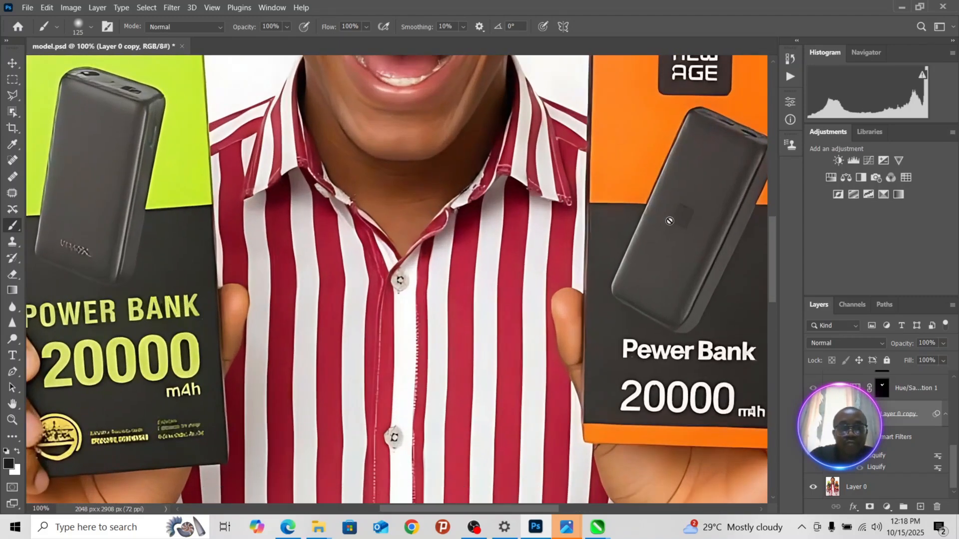
drag(773, 258, 785, 193)
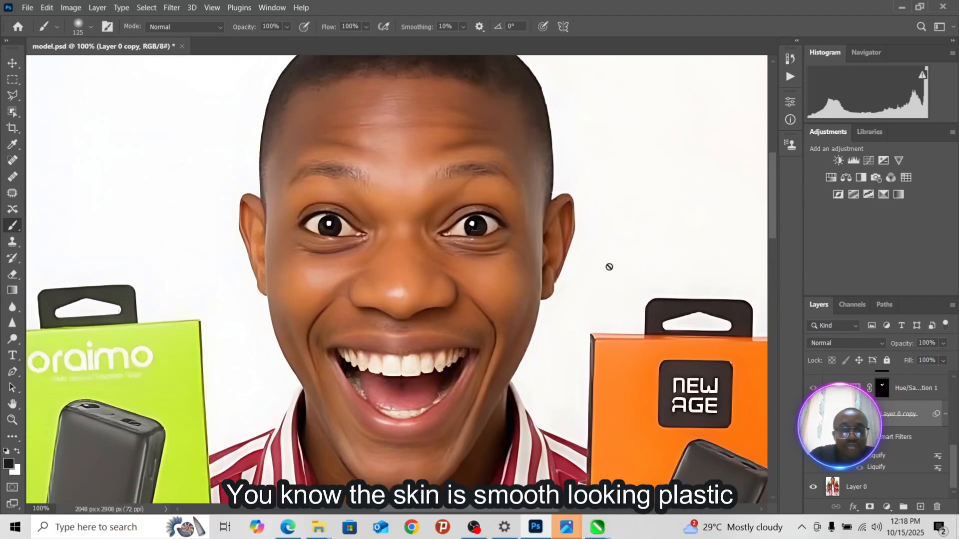
mouse_move(775, 236)
mouse_down()
mouse_move(774, 270)
mouse_move(783, 229)
mouse_move(784, 257)
mouse_move(787, 238)
mouse_up()
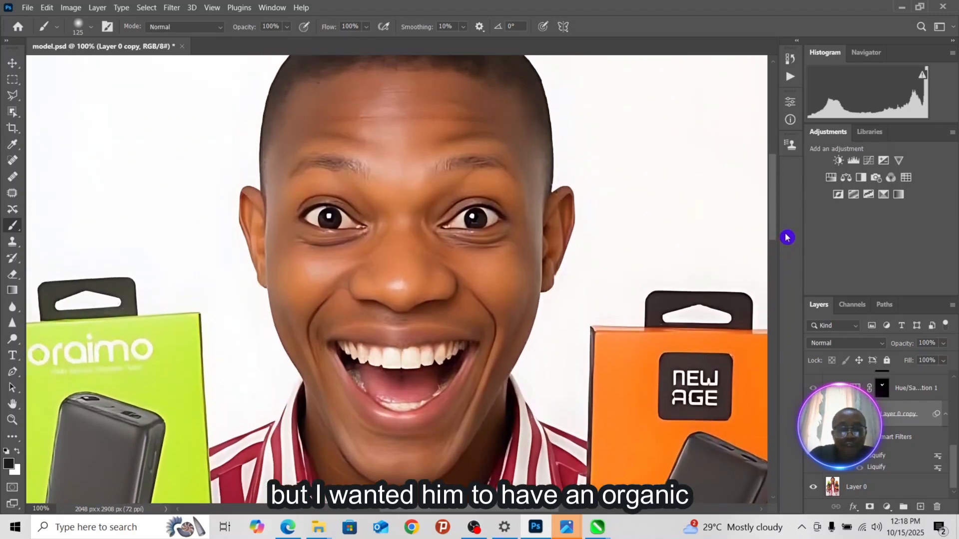
key(ctrl+minus)
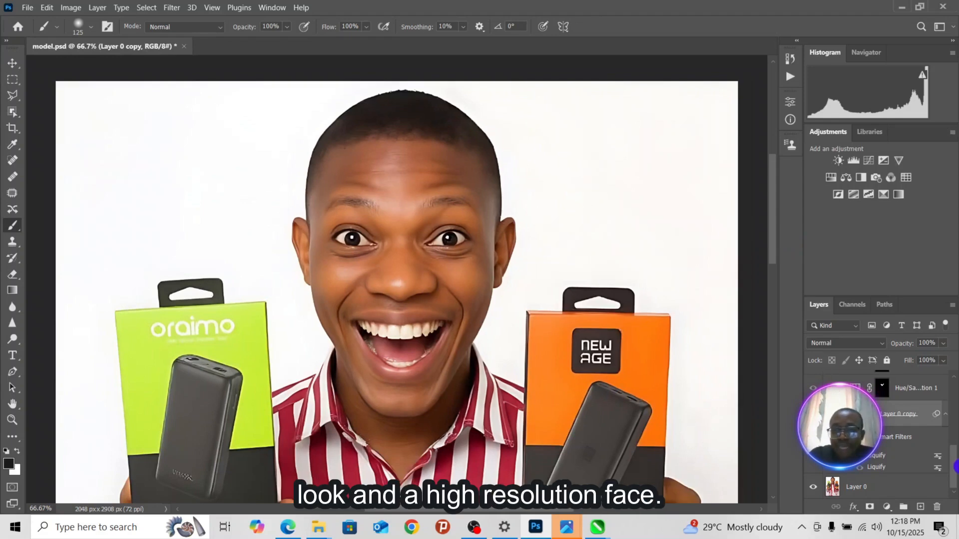
drag(954, 469, 954, 450)
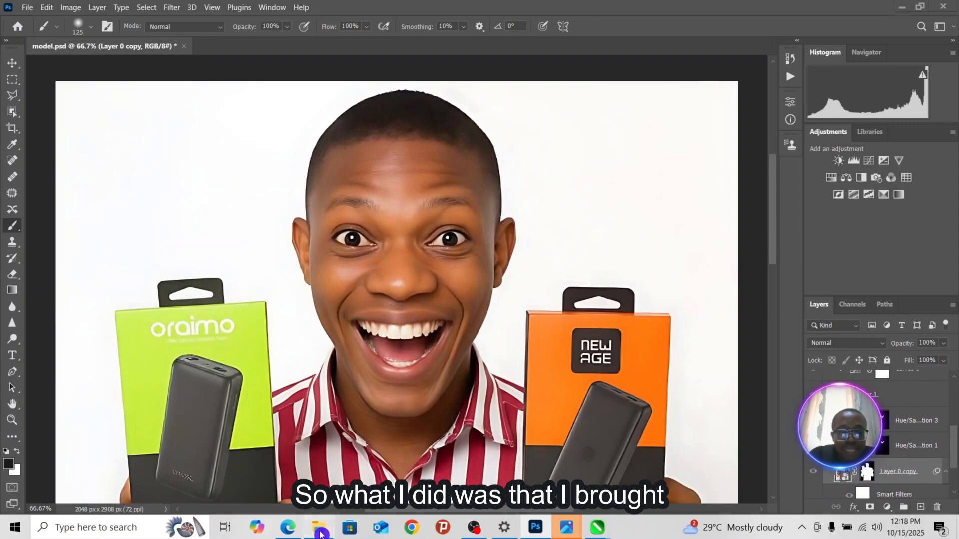
Open the portrait-expressive-young-man (1) photo from the Tutorial 1 folder and examine its facial detail up close.
mouse_move(329, 526)
click(200, 487)
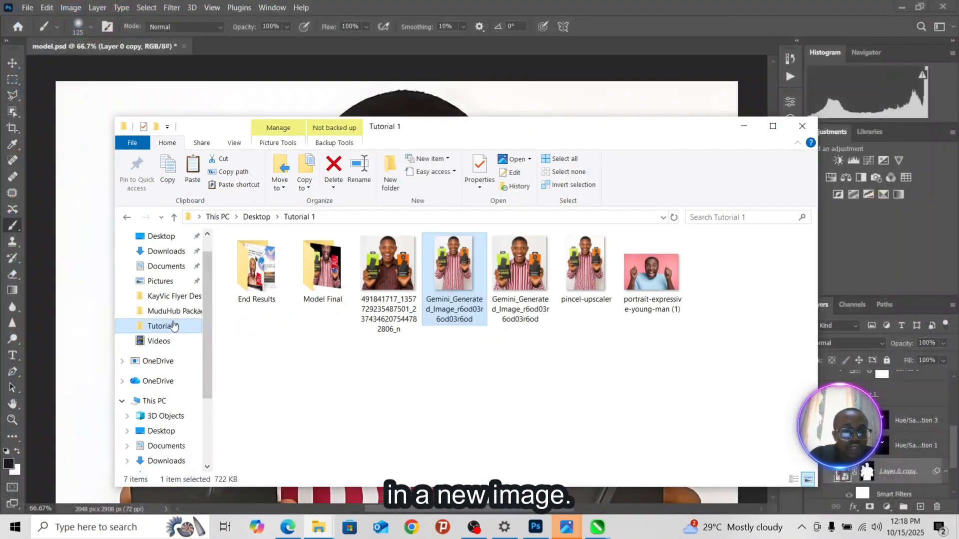
click(652, 293)
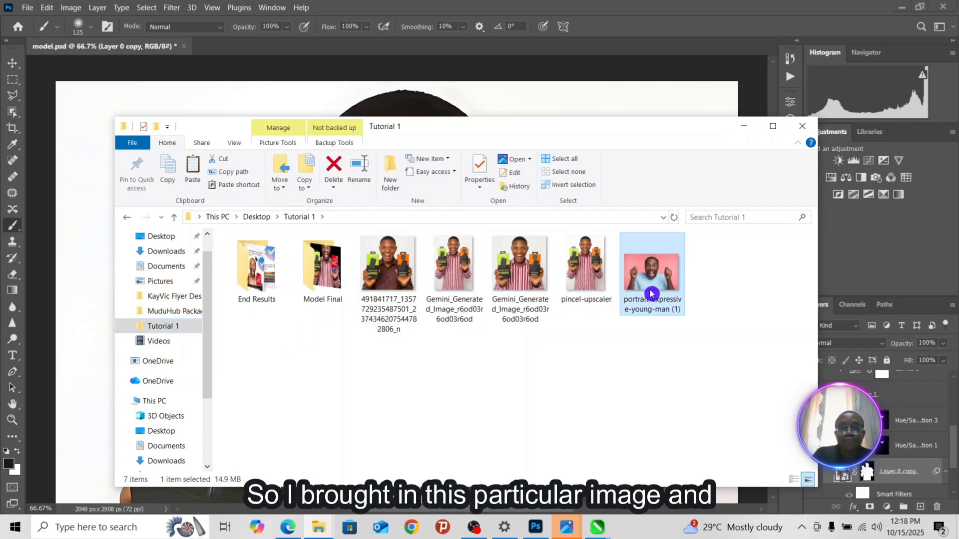
scroll(502, 241, up, 5)
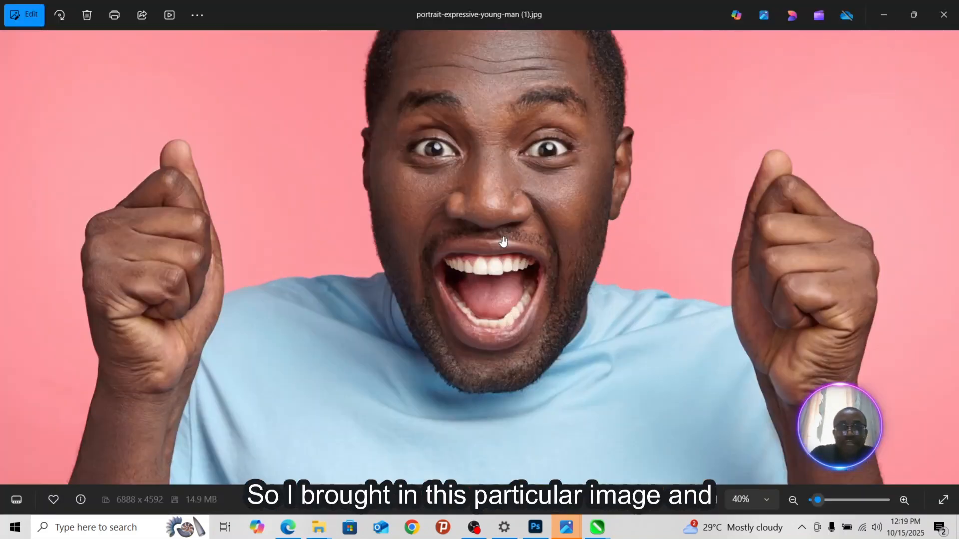
scroll(504, 242, up, 2)
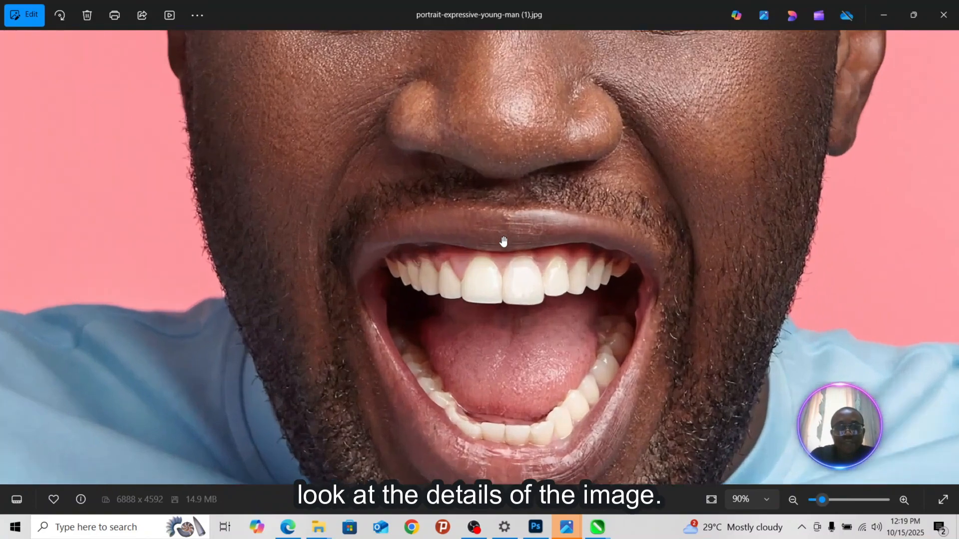
scroll(503, 242, down, 4)
scroll(503, 241, up, 6)
scroll(504, 241, down, 10)
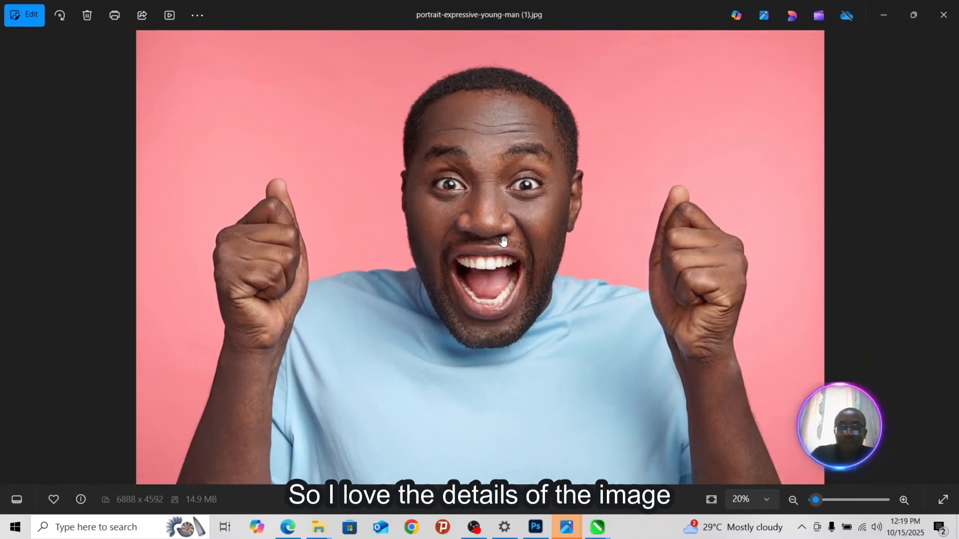
Compare the facial expression in portrait-expressive-young-man (1).jpg with the one in pincel-upscaler.png, alternating between the two images.
key(Right)
key(Left)
key(Right)
key(Left)
key(Right)
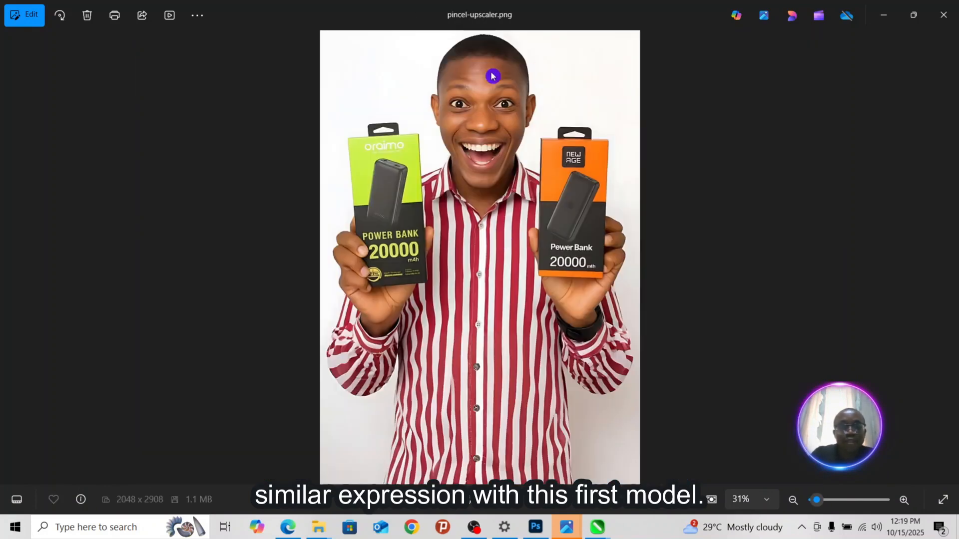
key(Left)
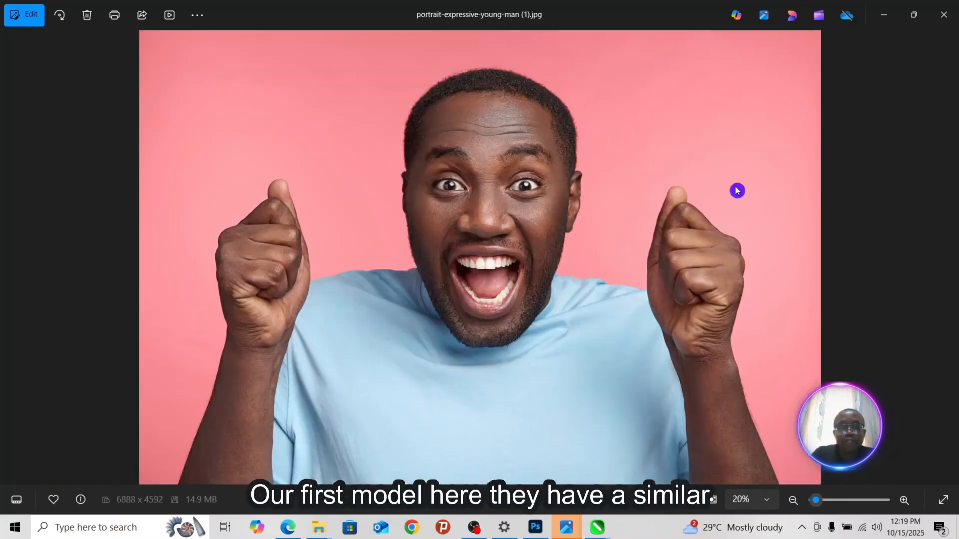
key(Right)
key(Left)
key(Right)
key(Left)
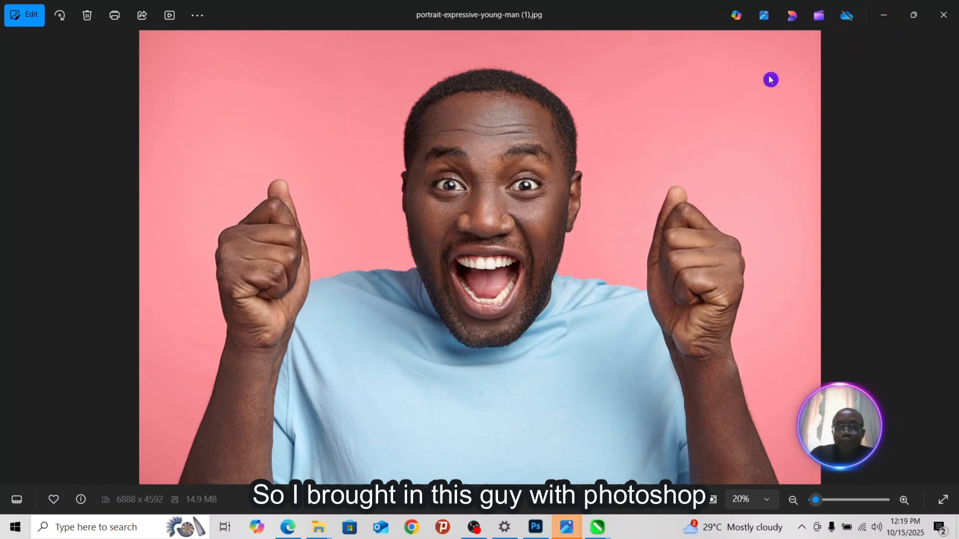
key(Right)
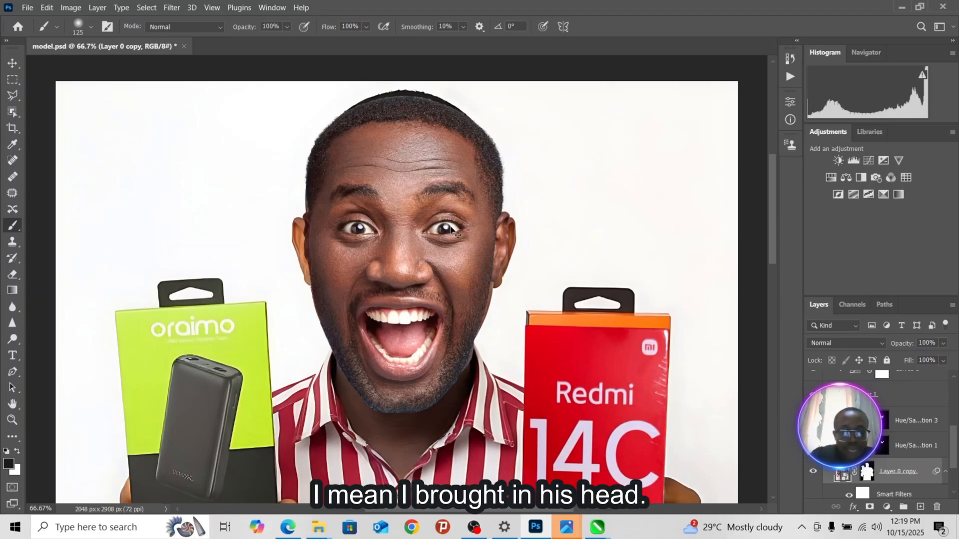
In Photoshop, free-transform the replacement head on Layer 1 aside to expose the original face, and undo the move.
key(ctrl+t)
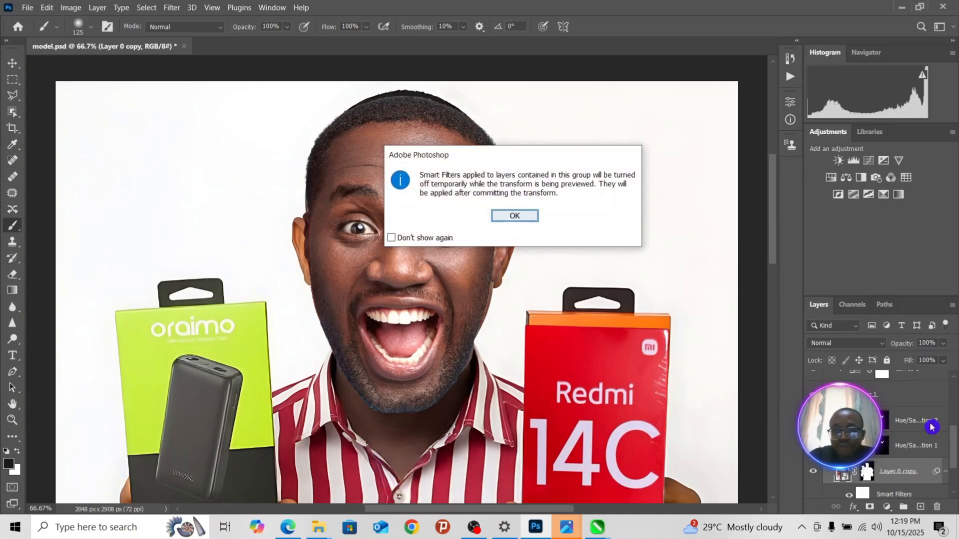
click(518, 219)
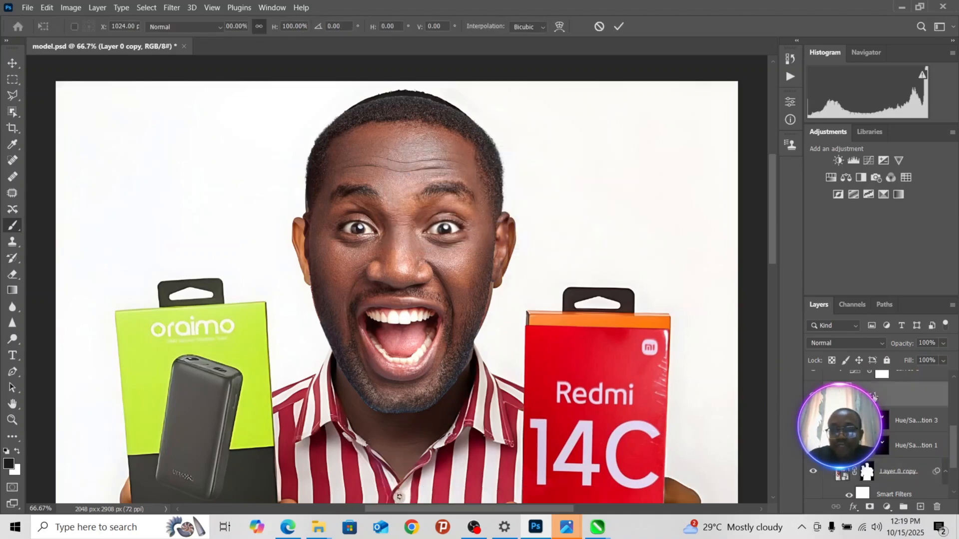
click(874, 396)
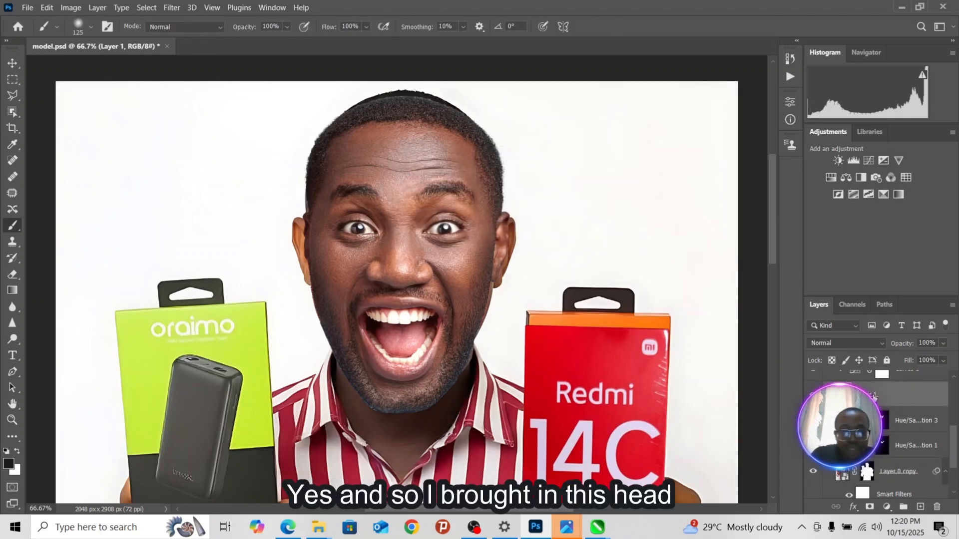
key(ctrl+t)
drag(489, 136, 366, 152)
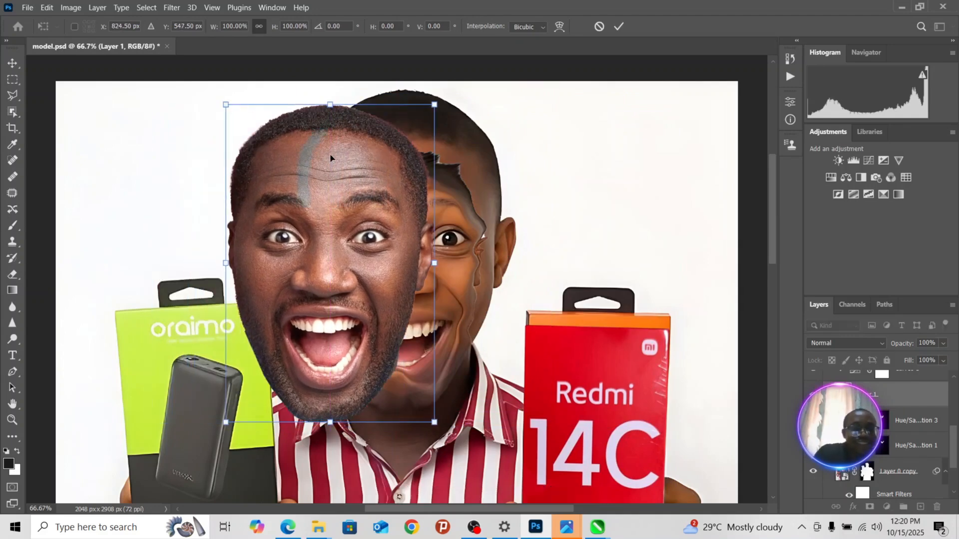
key(ctrl+z)
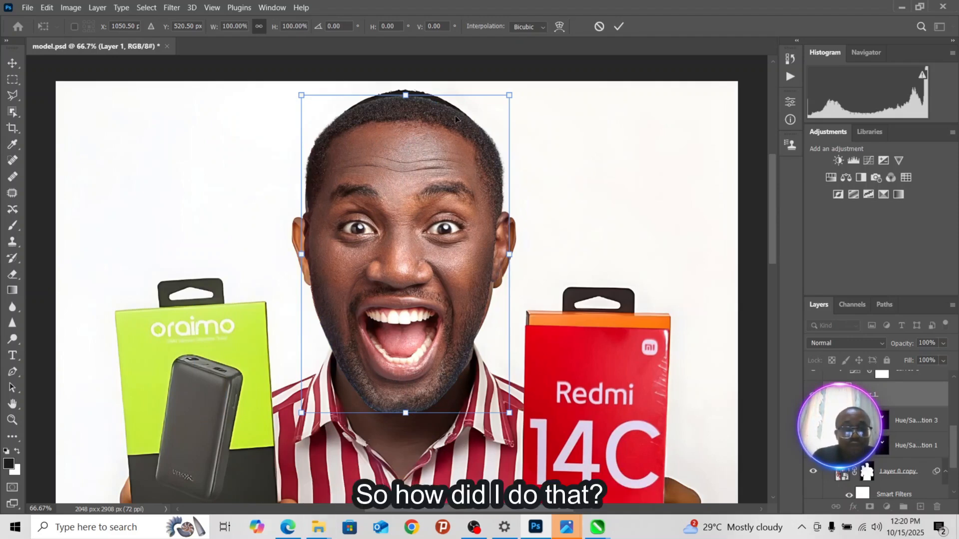
click(619, 26)
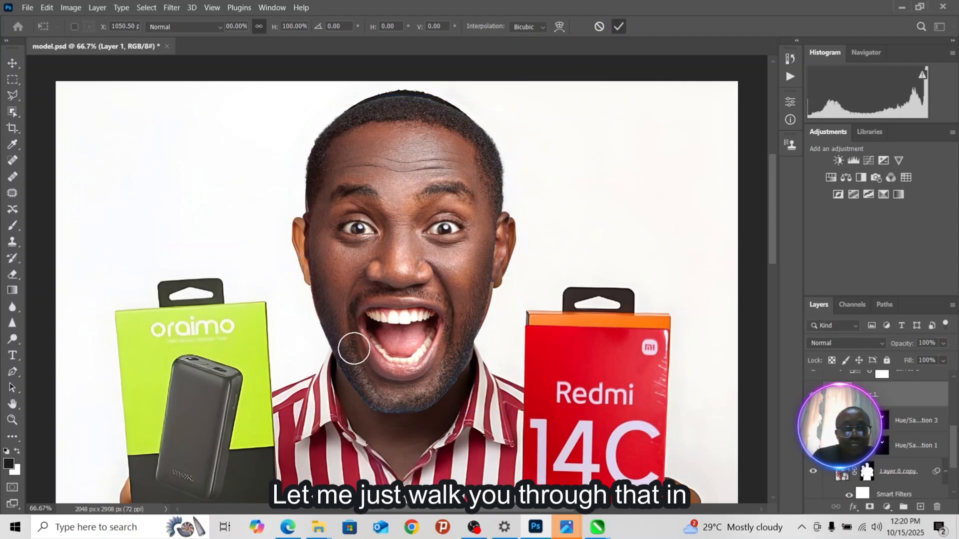
Open portrait-expressive-young-man (1) from the Tutorial 1 folder as a separate Photoshop document beside model.psd.
mouse_move(318, 527)
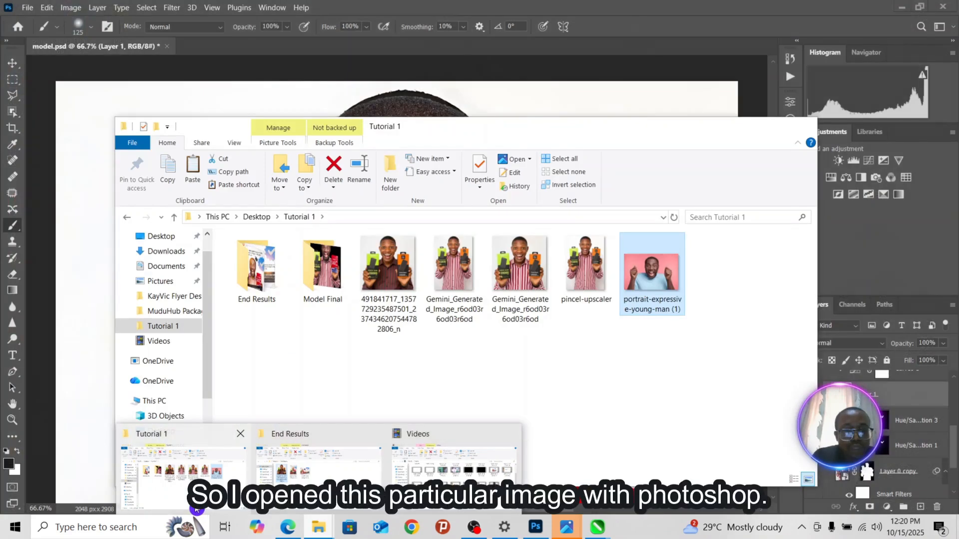
click(183, 475)
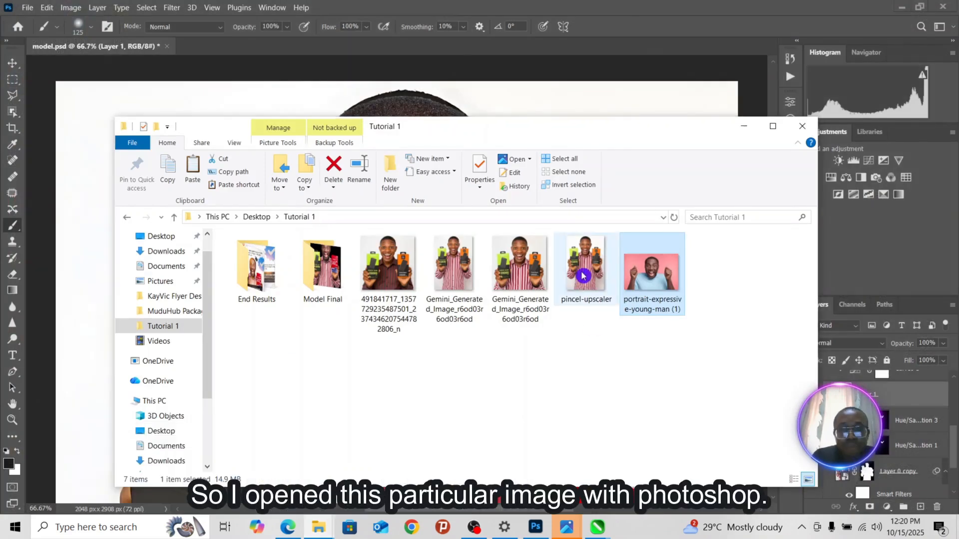
right_click(634, 284)
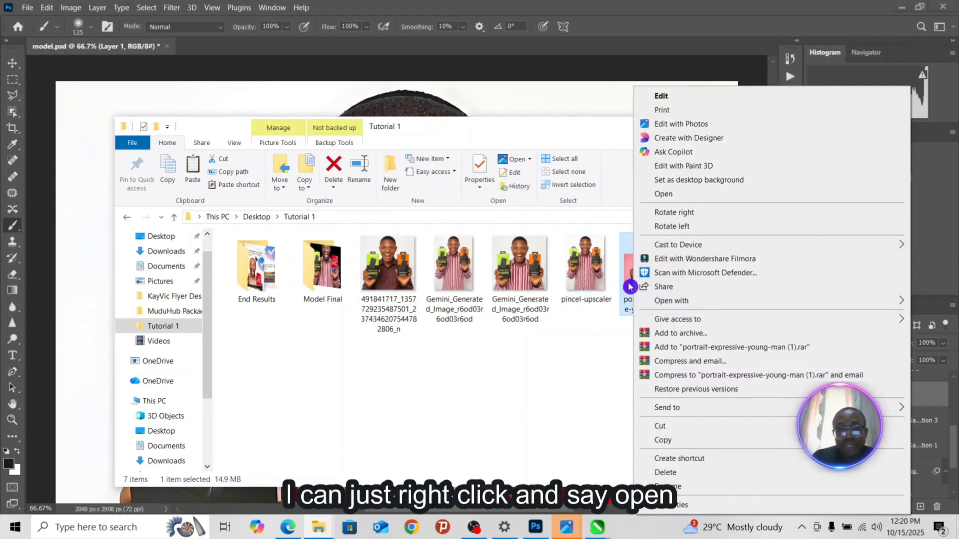
click(623, 282)
drag(623, 282, 240, 48)
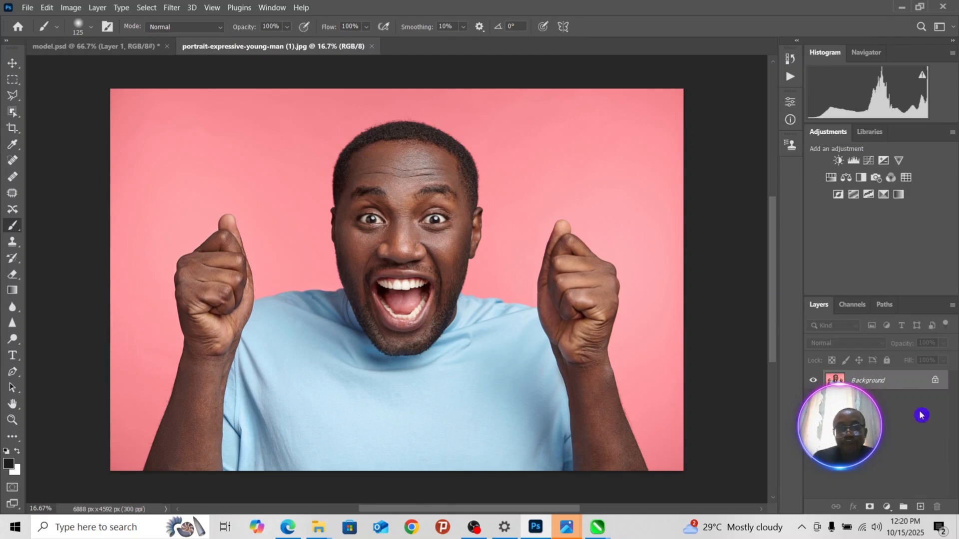
Unlock the Background layer of the pink-background portrait and duplicate it.
click(934, 381)
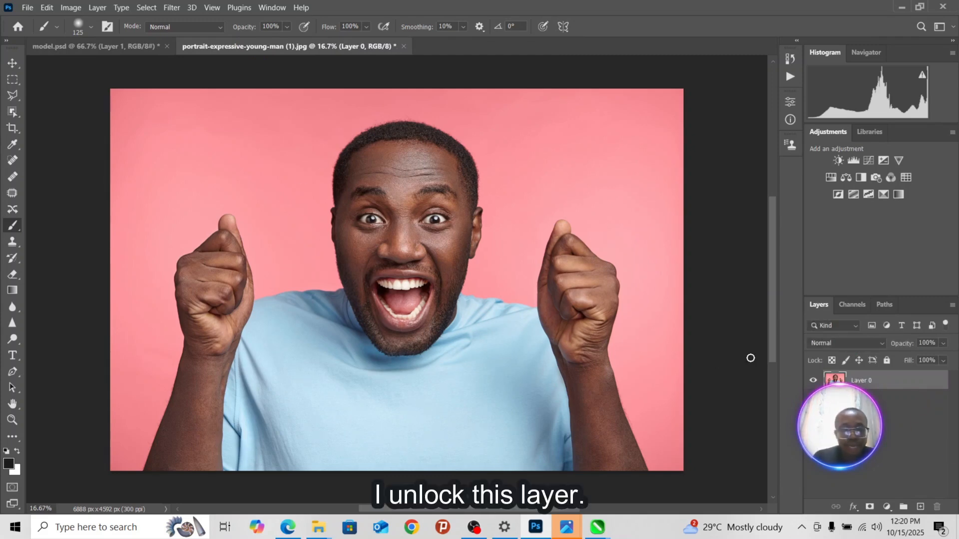
key(ctrl+j)
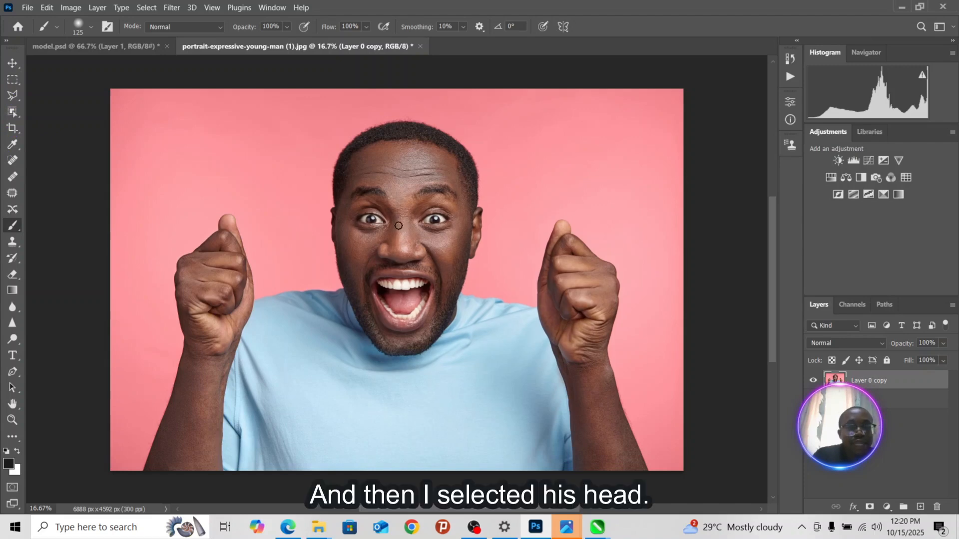
Select the entire man on the duplicated layer using Select Subject of the Object Selection tool.
click(13, 112)
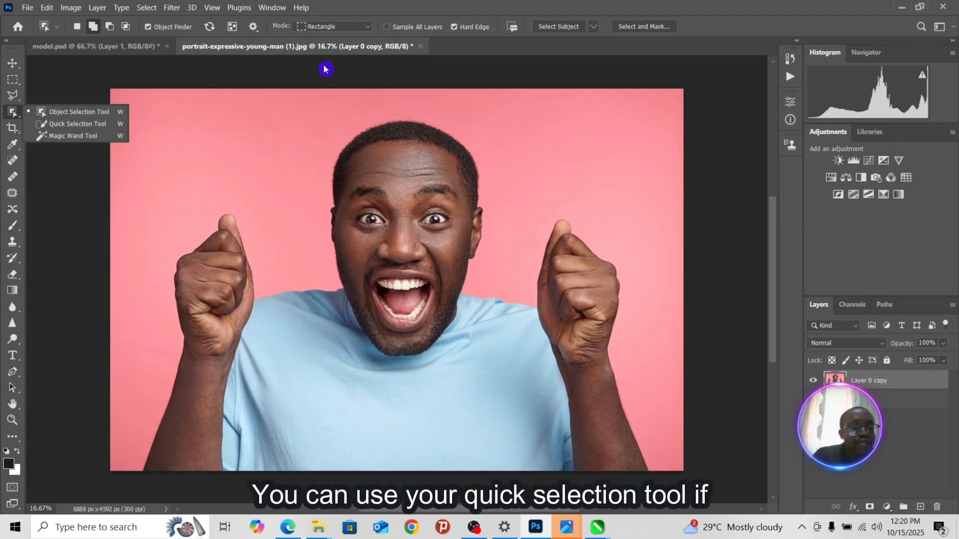
click(325, 70)
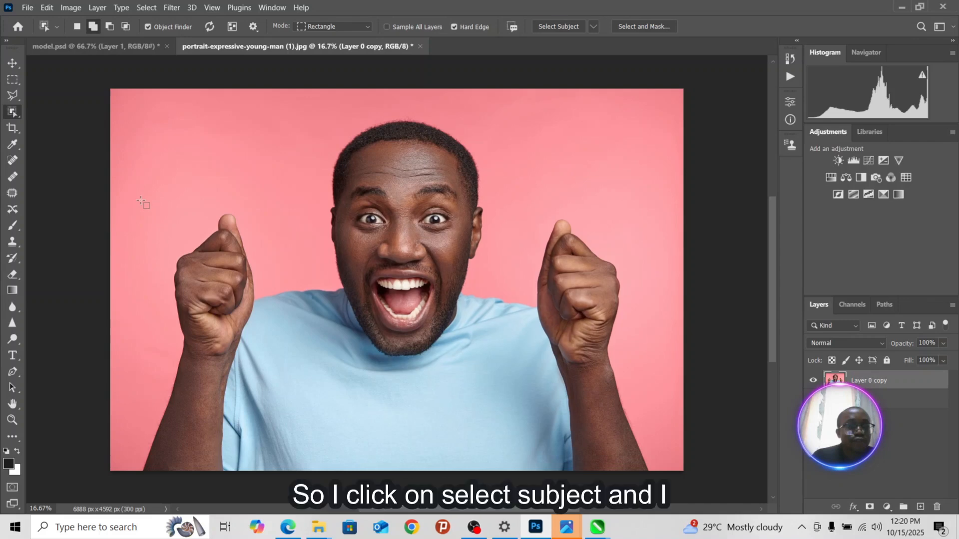
click(557, 26)
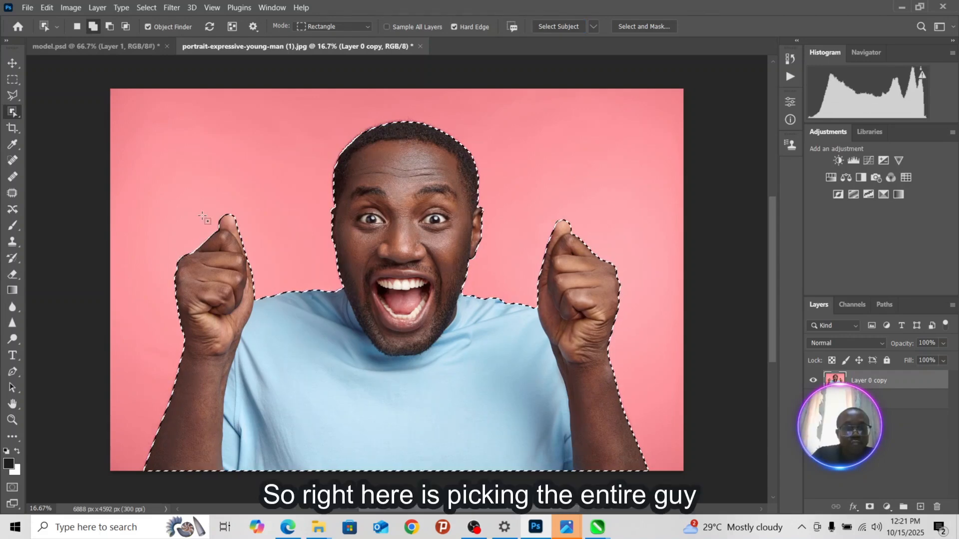
Trace the man's jawline from one side of the neck under the chin to the other, using the Polygonal Lasso in subtract mode.
key(ctrl+plus)
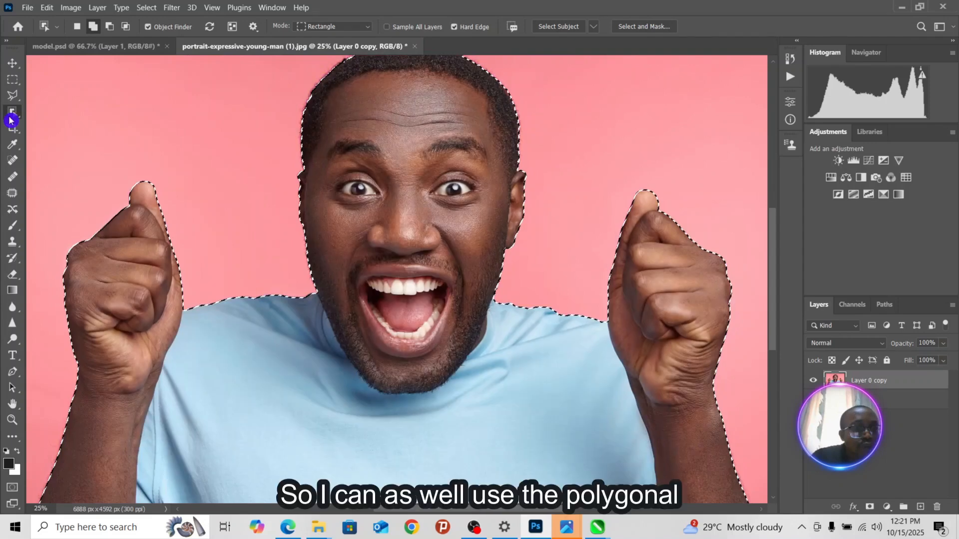
click(13, 95)
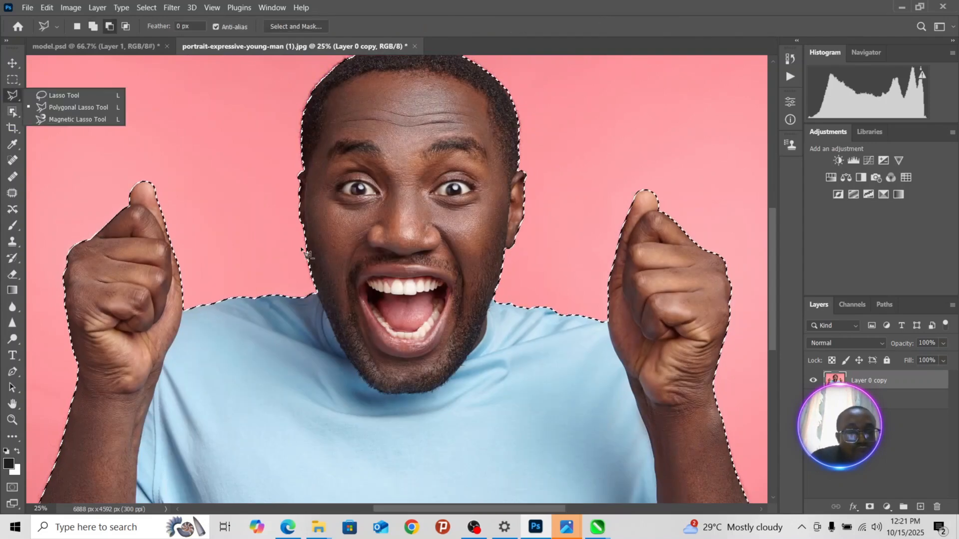
click(316, 292)
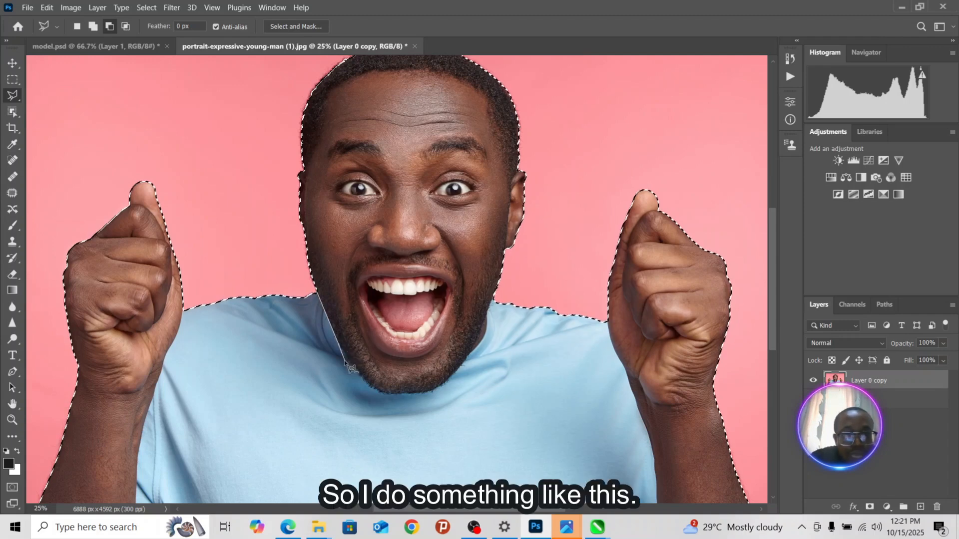
click(377, 391)
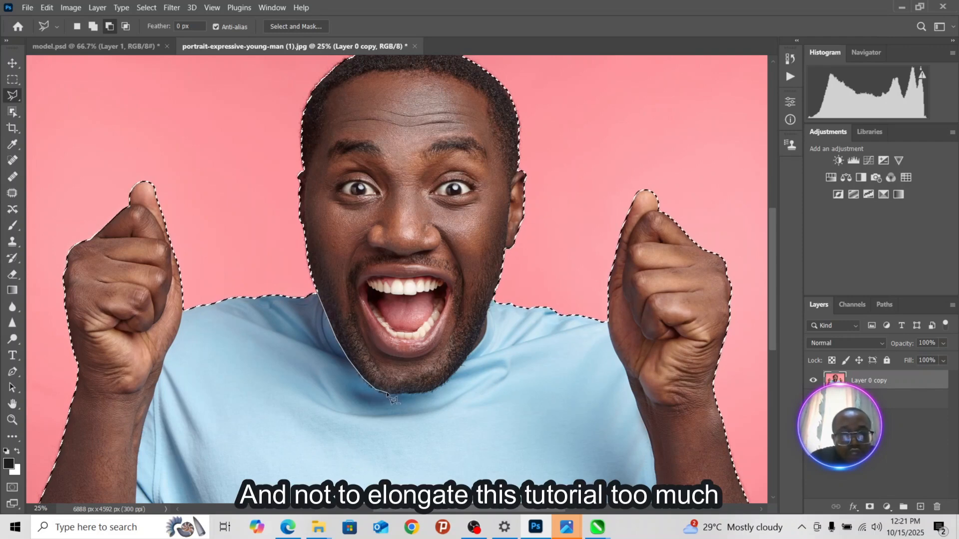
click(428, 393)
click(443, 387)
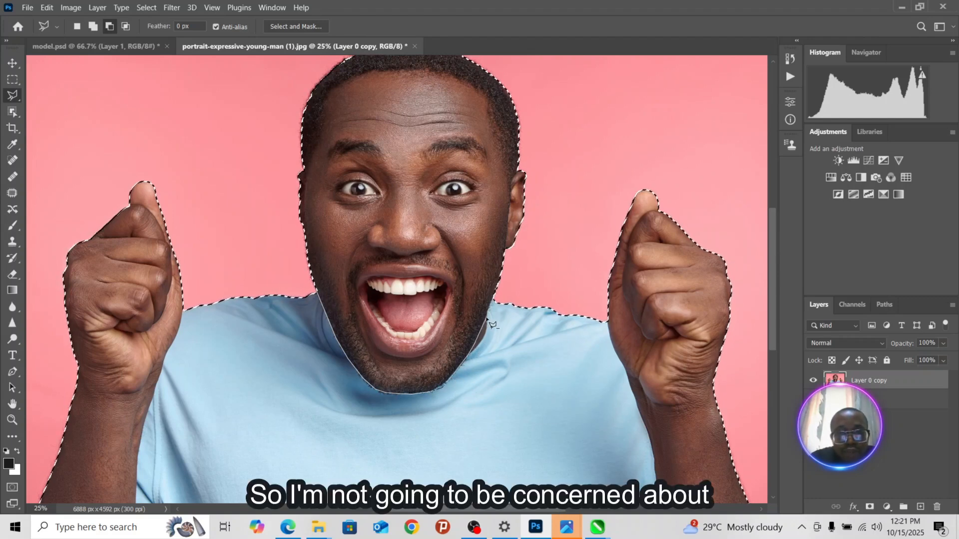
click(497, 292)
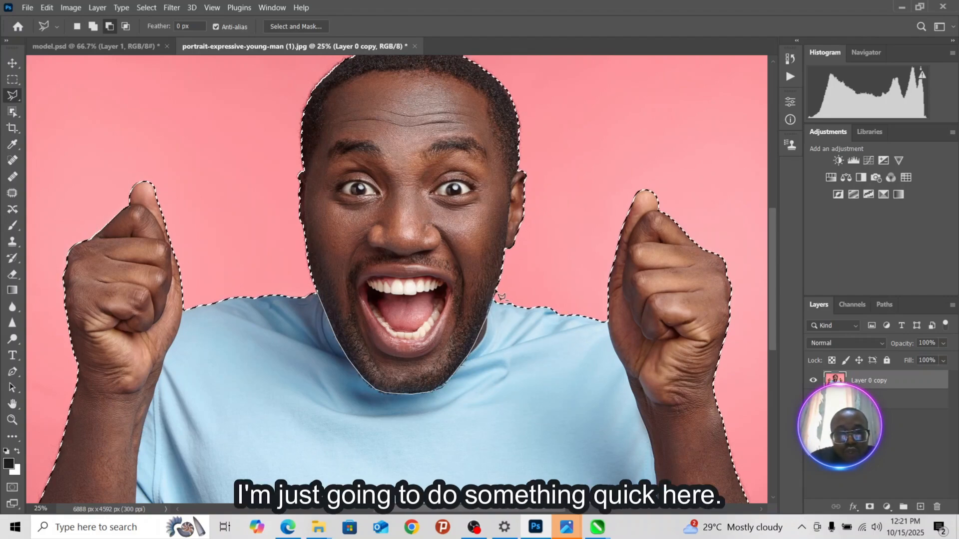
Close the lasso outline around the shoulders, arms and both fists, subtracting them so only the head stays selected.
click(677, 126)
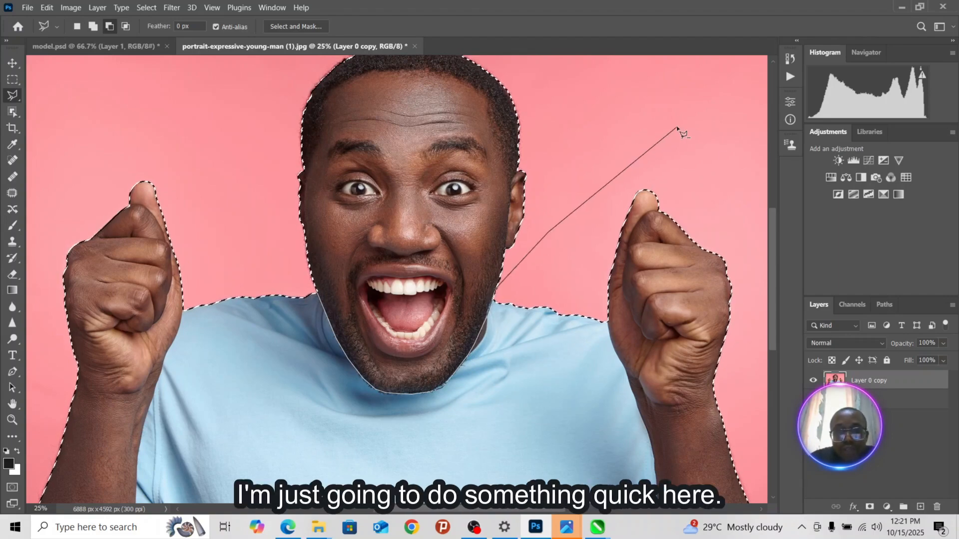
scroll(637, 229, down, 1)
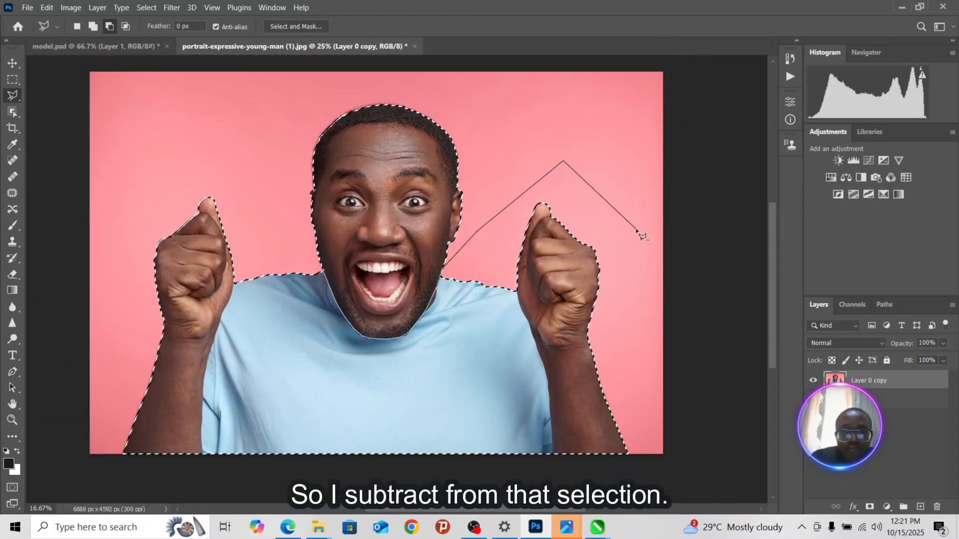
click(749, 214)
click(698, 475)
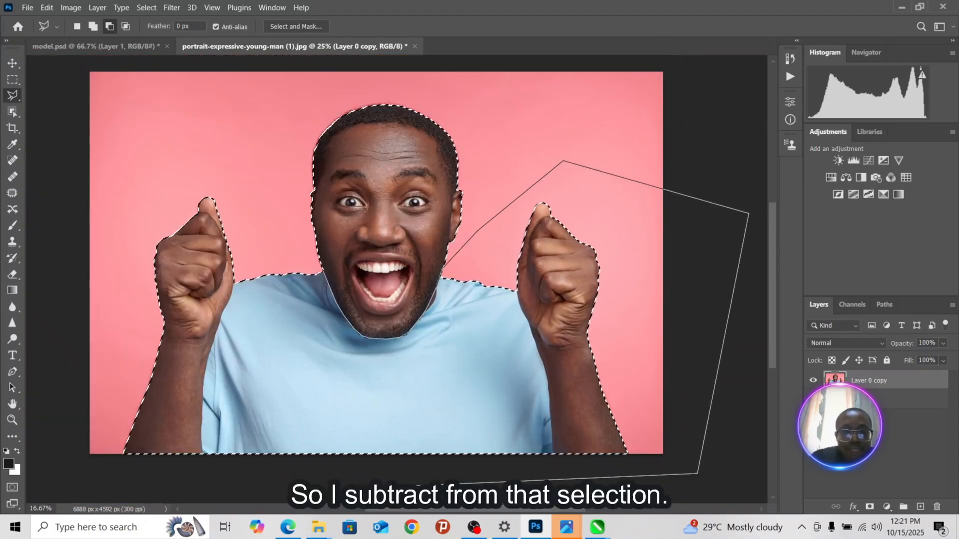
click(72, 490)
click(48, 331)
click(150, 196)
click(271, 127)
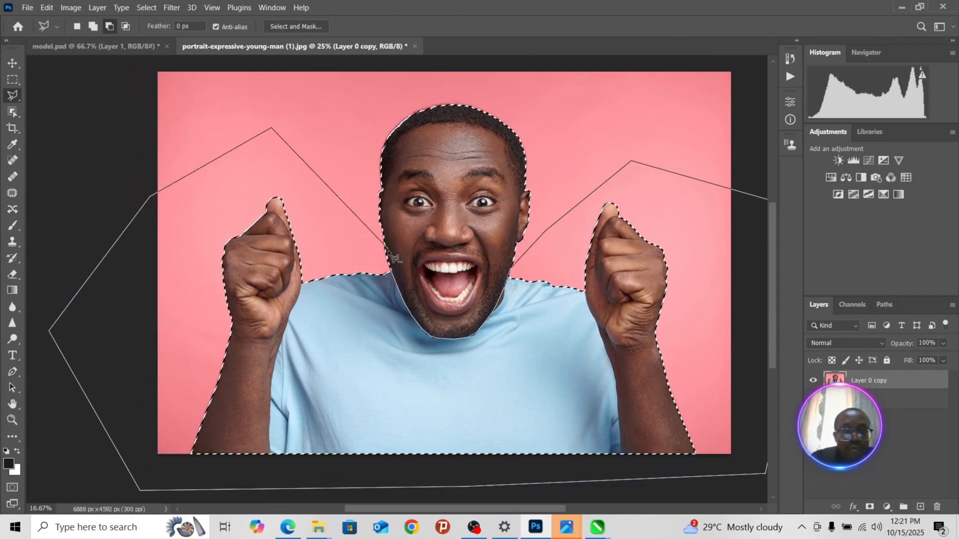
double_click(394, 278)
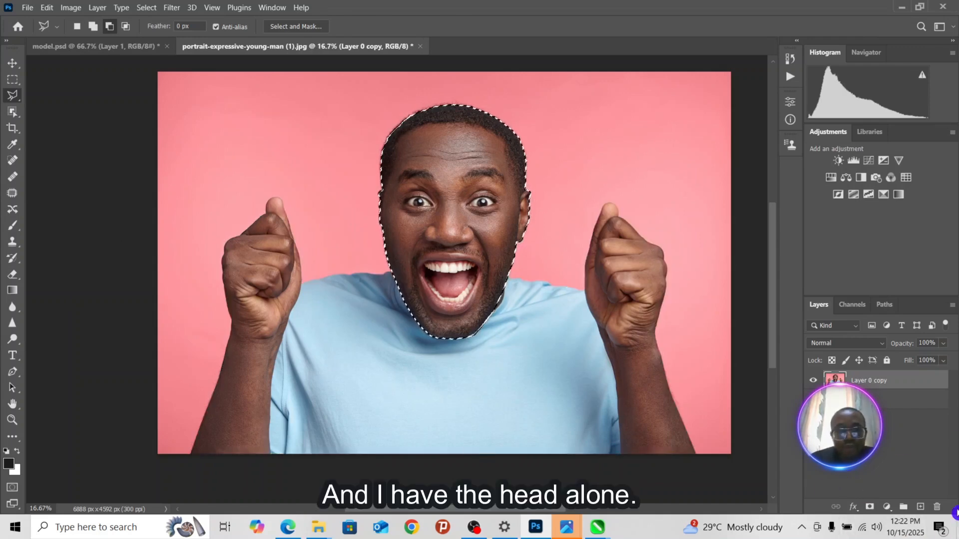
Mask Layer 0 copy to the head selection and preview the cutout by briefly hiding the original layer beneath.
click(870, 507)
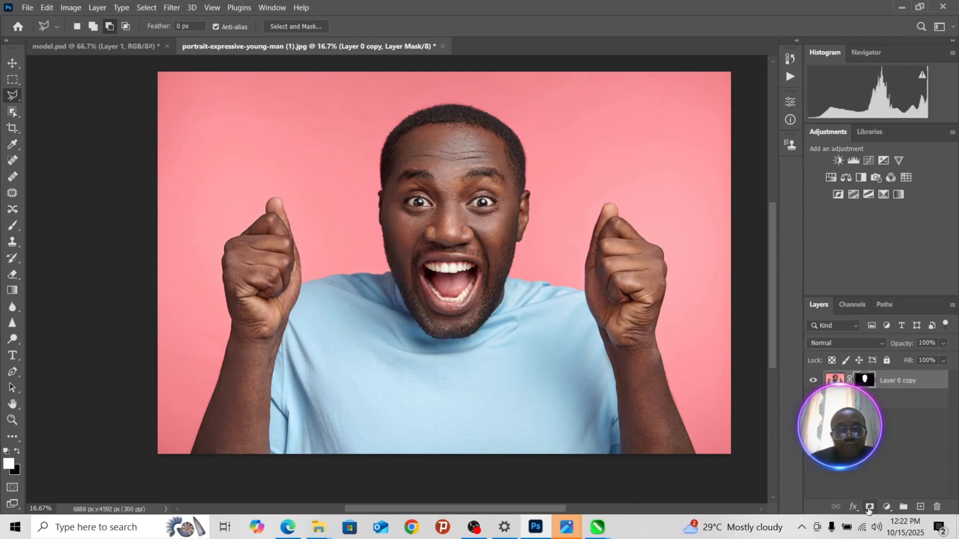
click(813, 399)
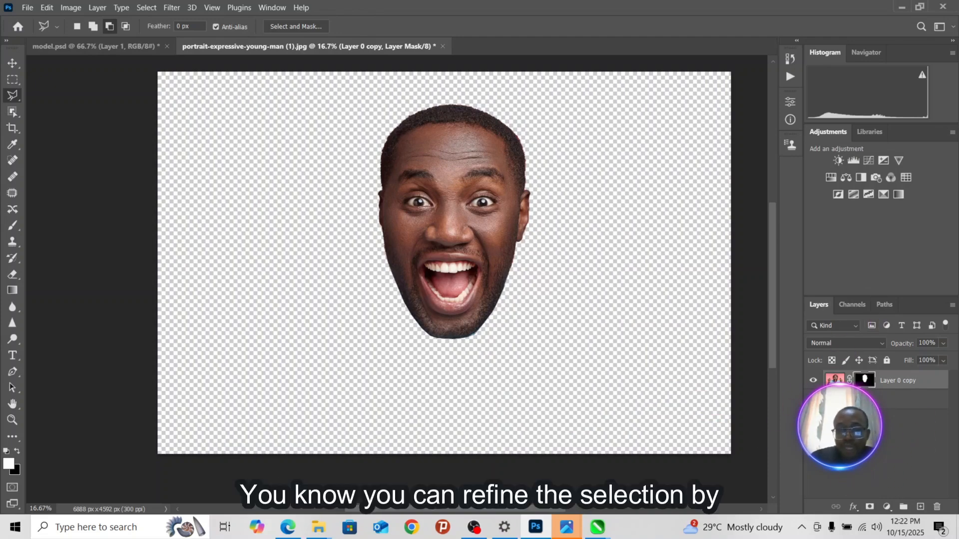
click(813, 399)
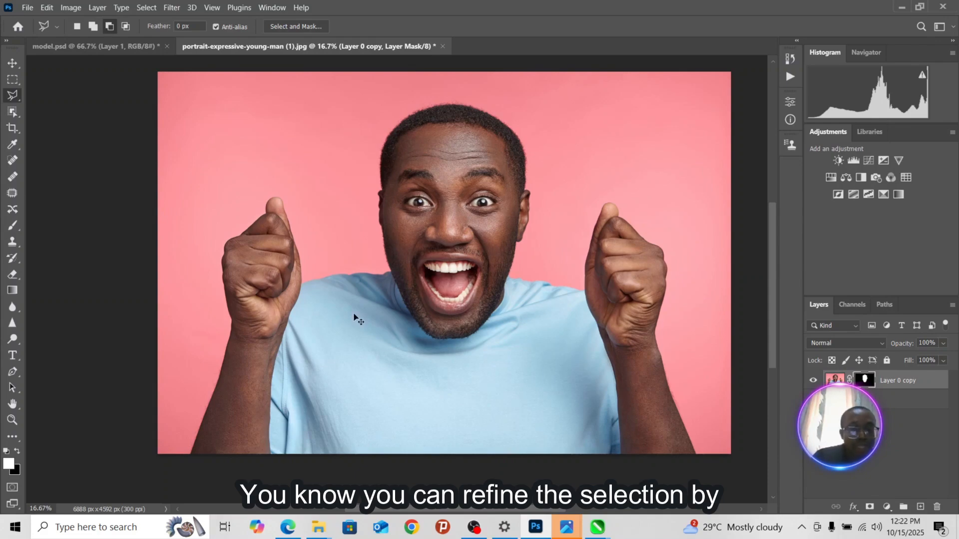
Undo the layer mask to restore the head selection, and show the Select and Mask workspace without applying any refinement.
key(ctrl+z)
key(ctrl+z)
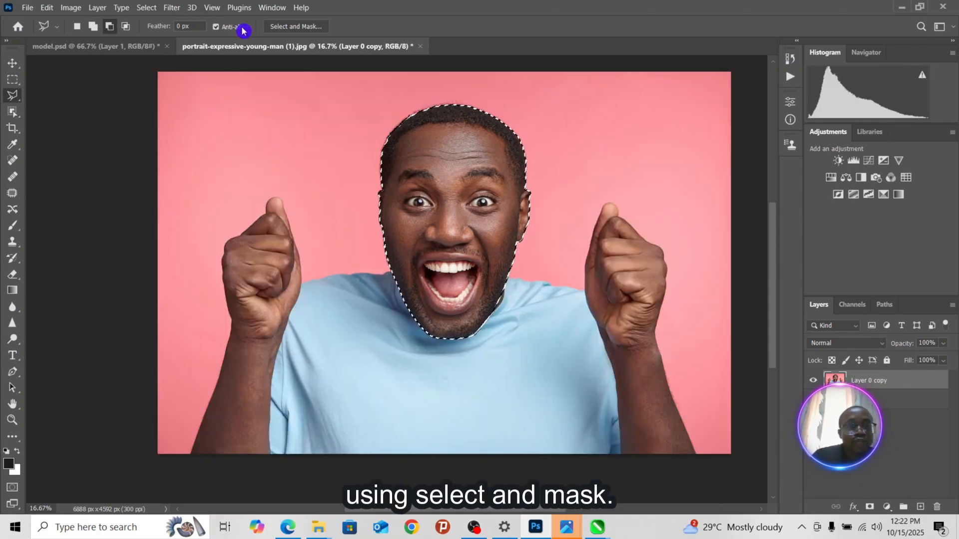
click(294, 28)
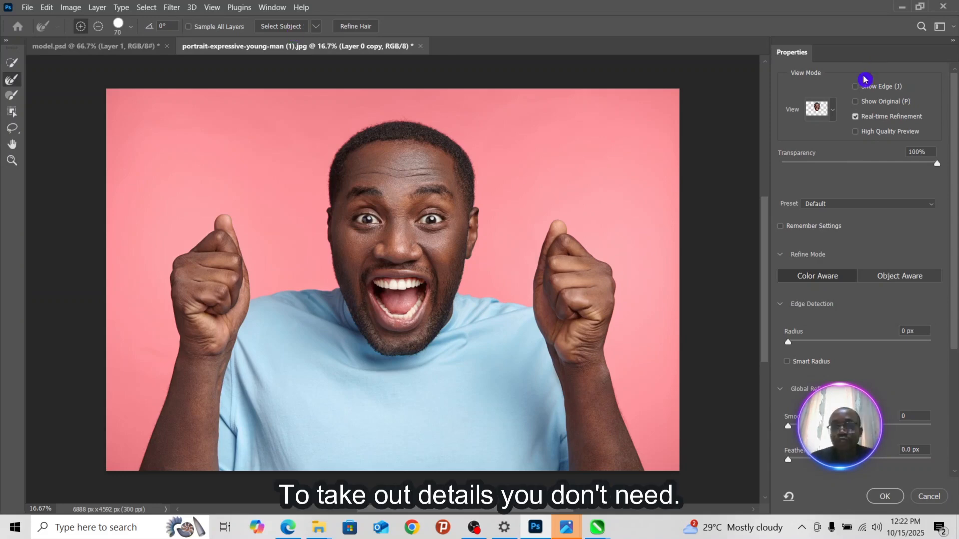
click(940, 496)
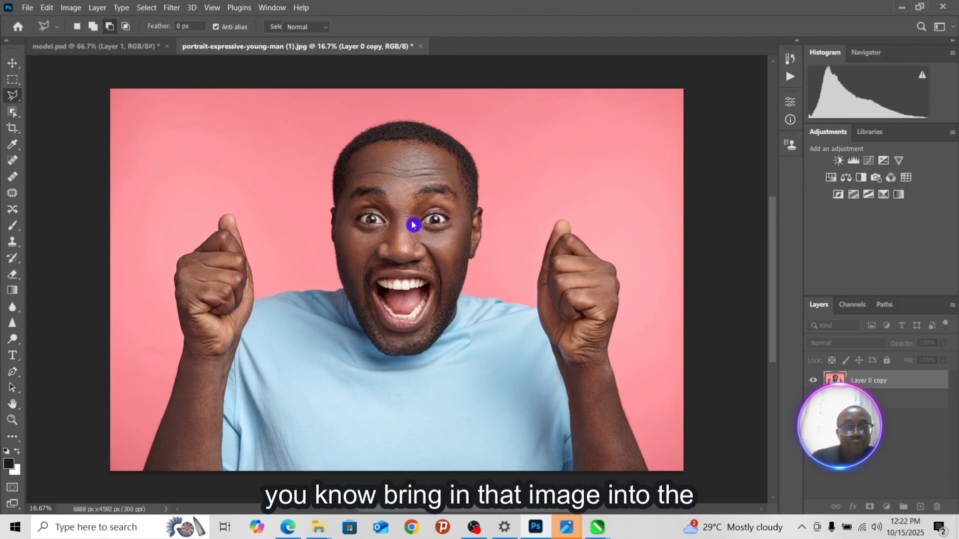
Switch to model.psd and toggle the visibility of Layer 1 to check the head that was brought in as a separate layer.
click(78, 45)
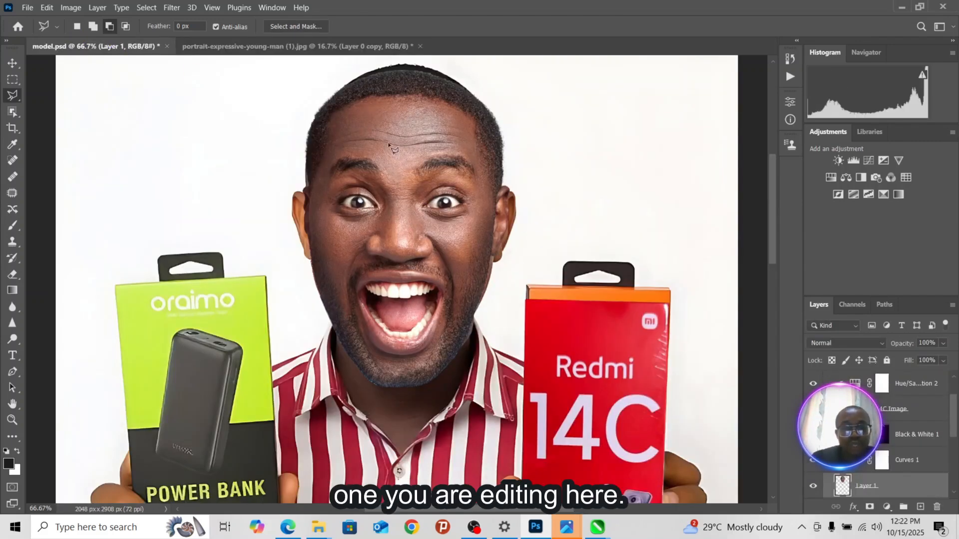
drag(954, 426, 954, 440)
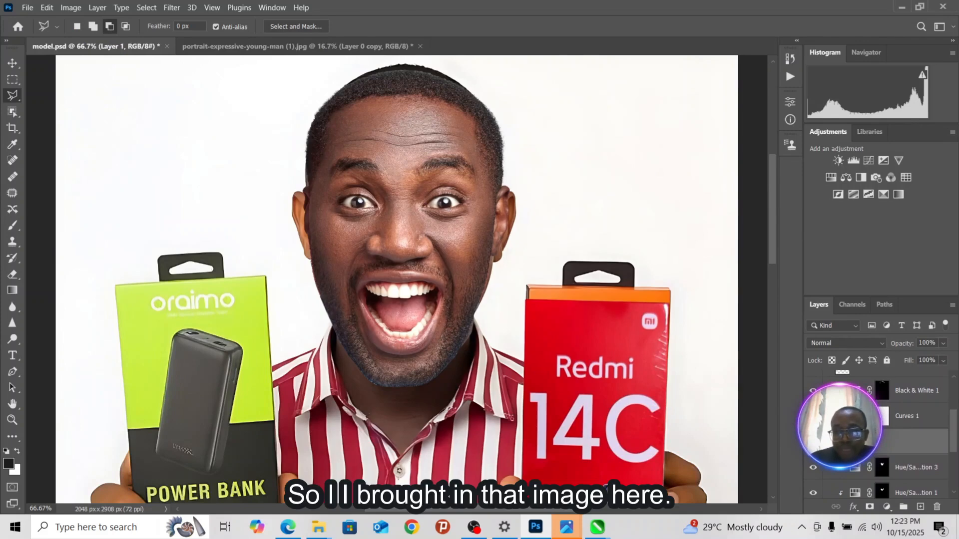
click(813, 442)
click(813, 442)
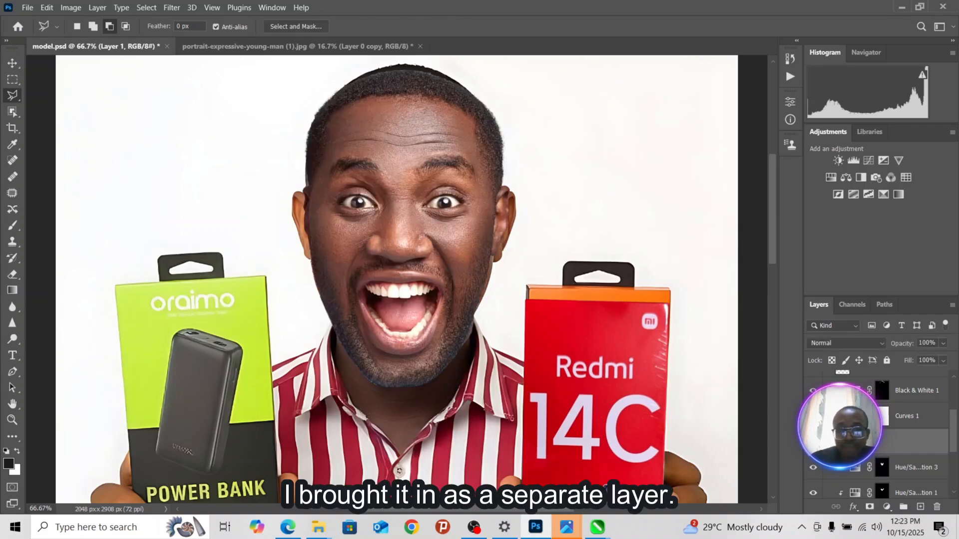
Return to the portrait document, mask Layer 0 copy to the head selection, and hide the original layer beneath it.
click(253, 46)
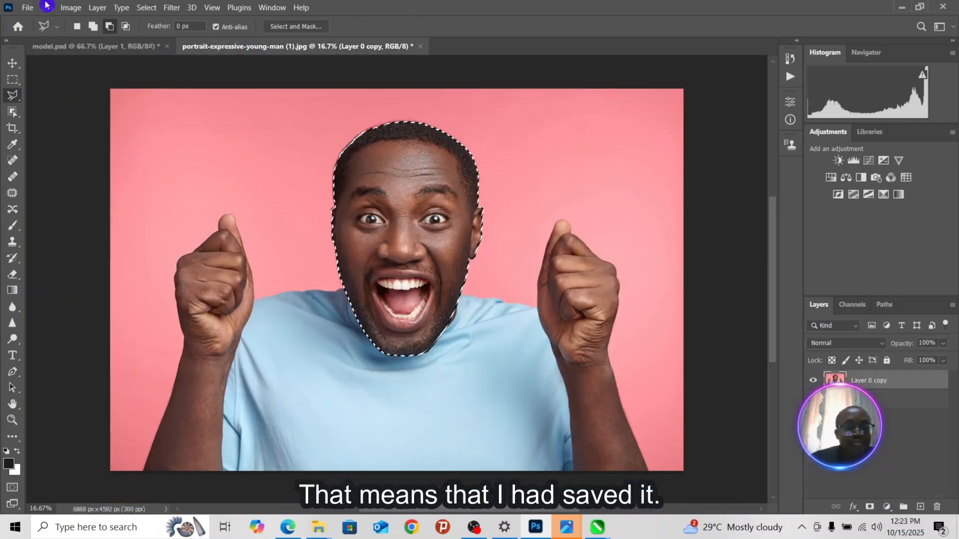
click(869, 506)
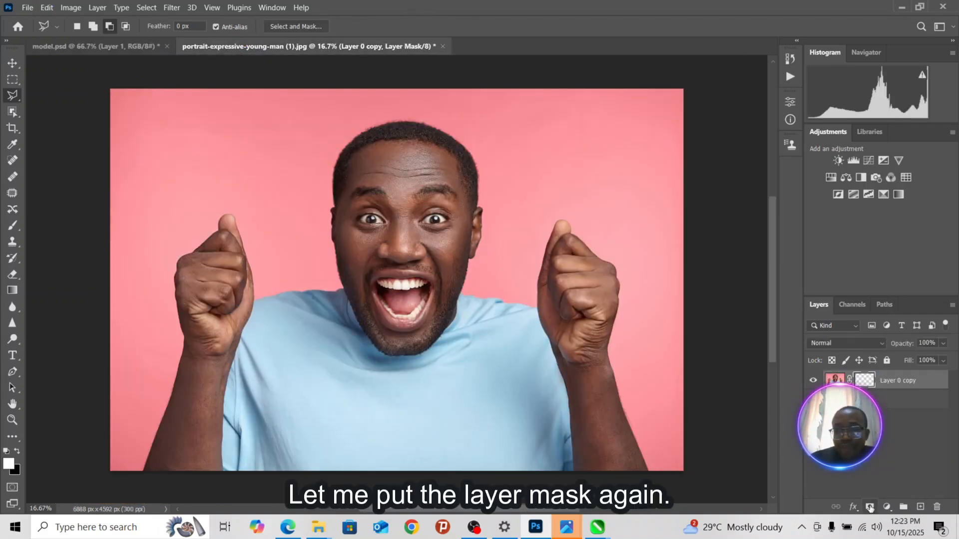
click(813, 399)
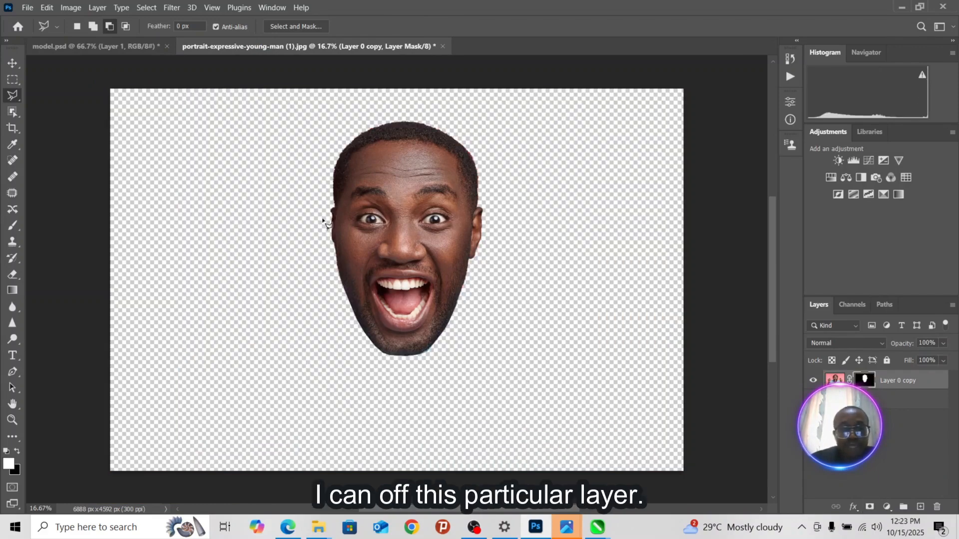
Start a Quick Export as PNG of the transparent head cutout, and cancel it at the save dialog.
click(27, 7)
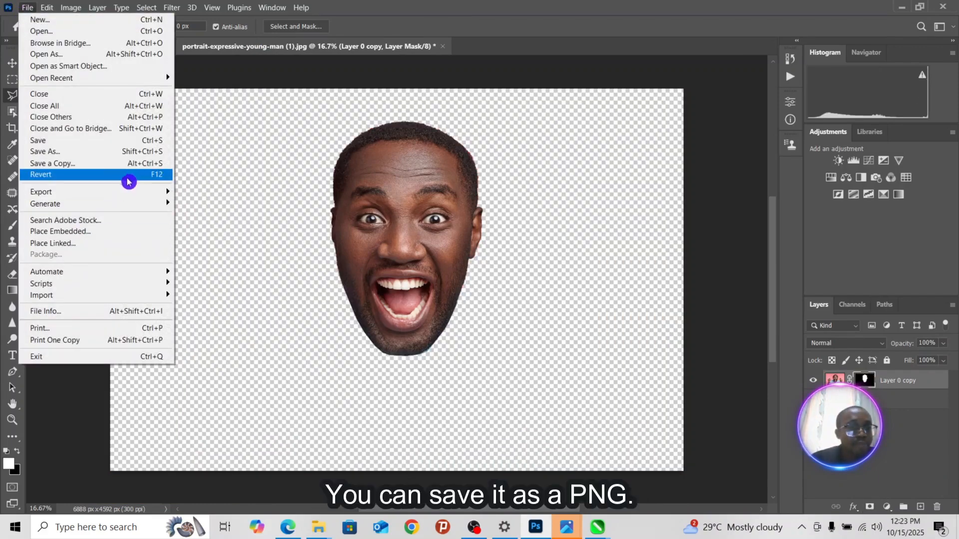
mouse_move(105, 193)
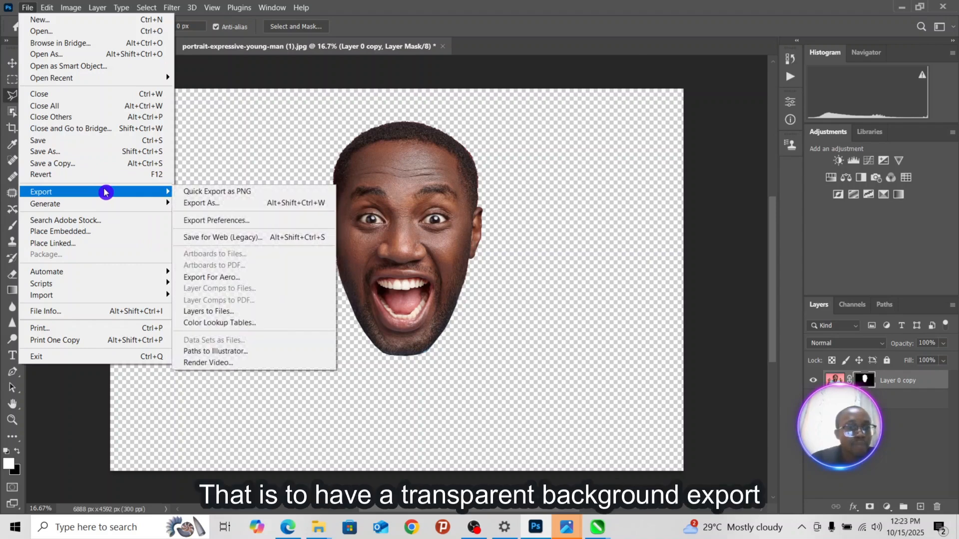
click(230, 193)
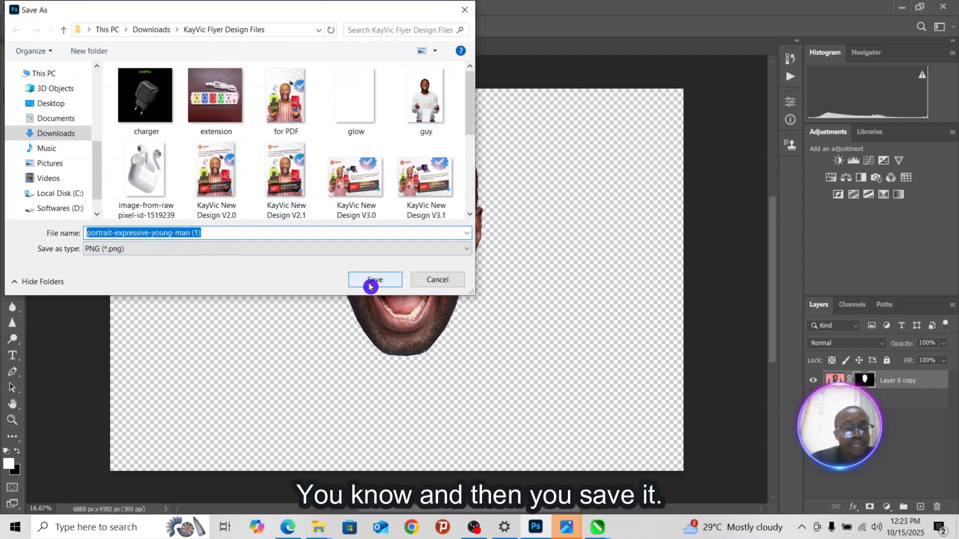
click(438, 282)
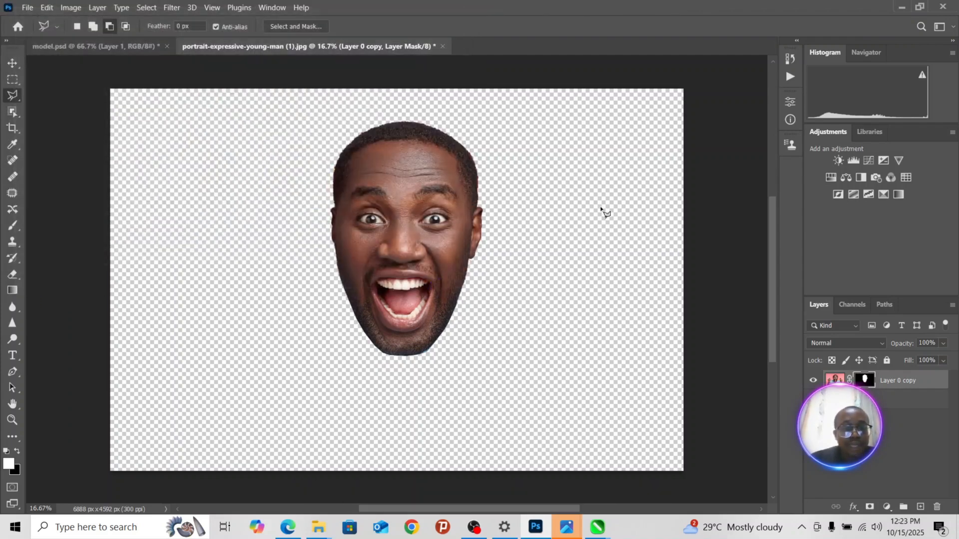
In model.psd, hide and show the replacement head on Layer 1 to compare it with the original AI face underneath.
click(92, 45)
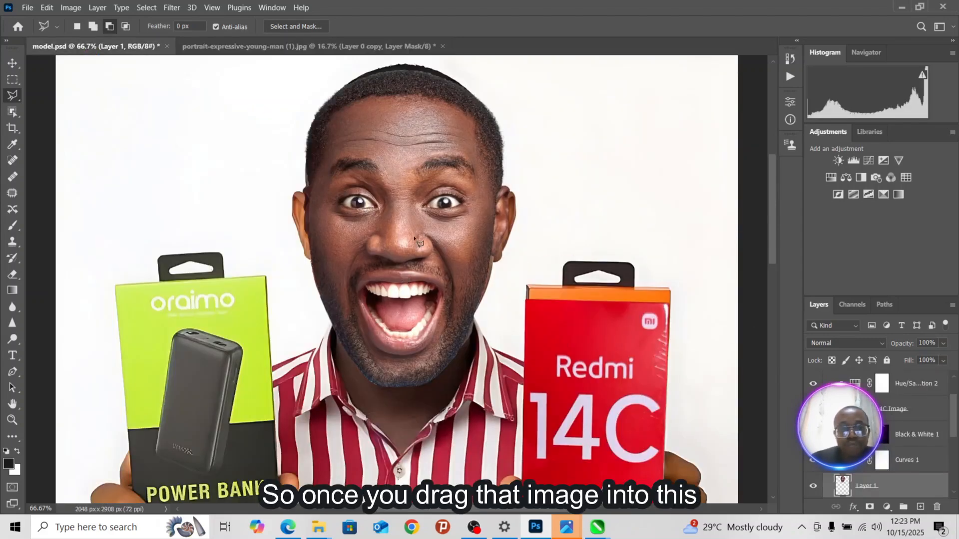
scroll(879, 434, down, 2)
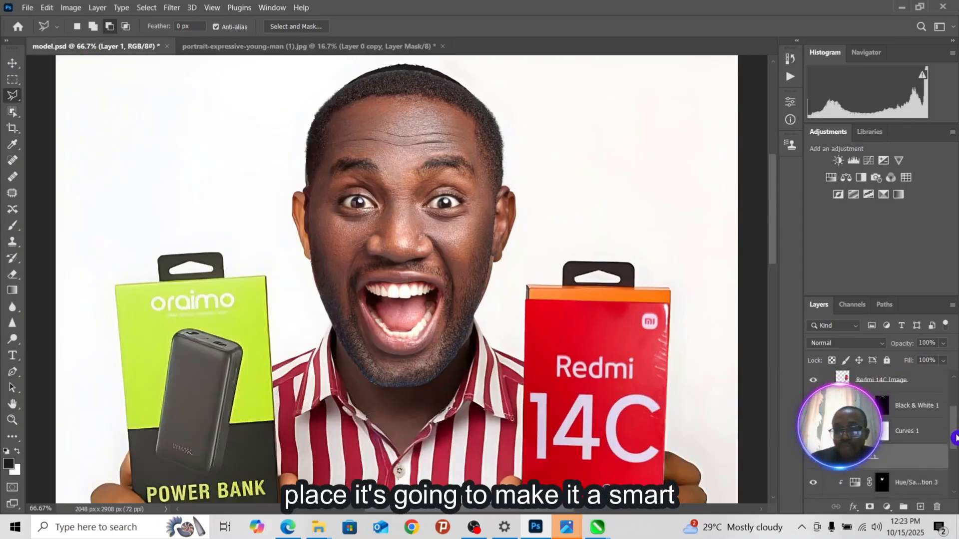
click(813, 434)
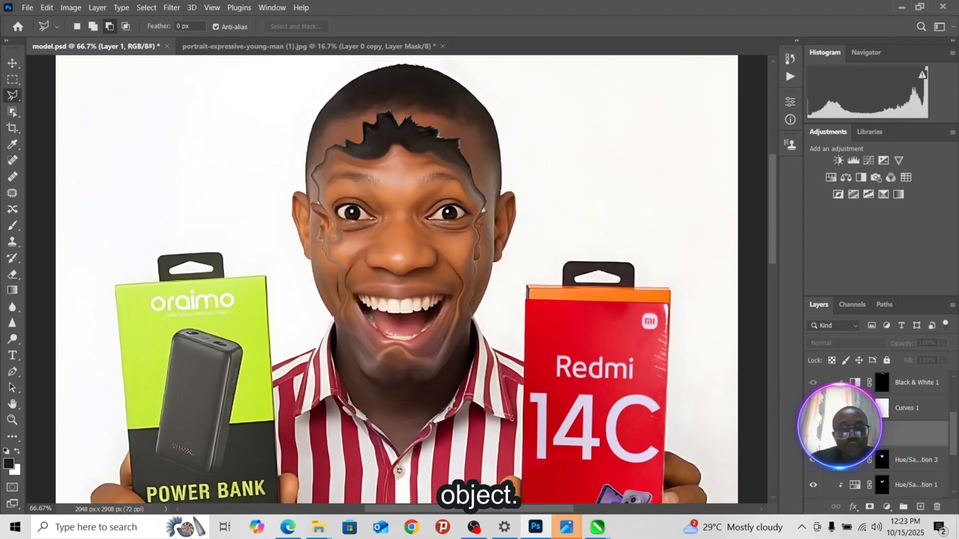
click(813, 434)
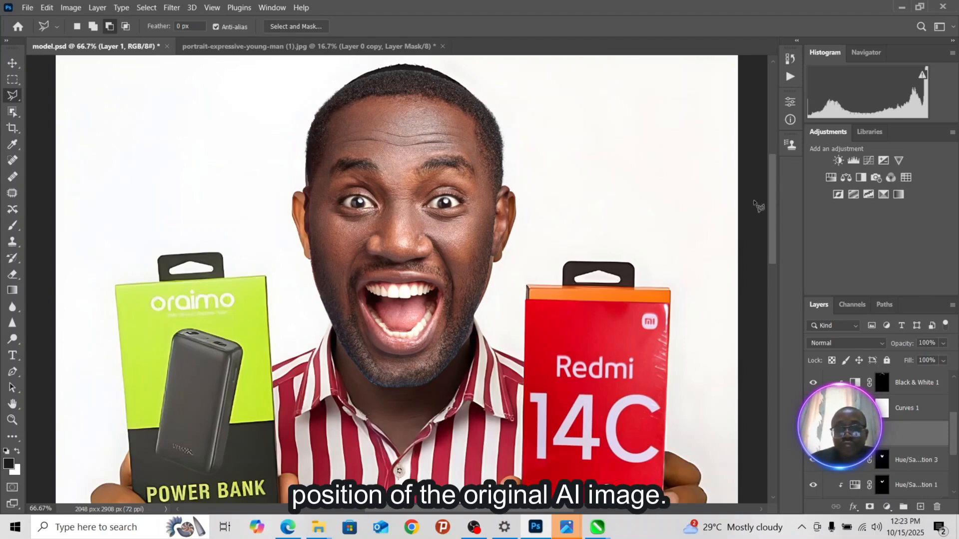
Draw a closed polygonal lasso selection around the model's whole head, following the jawline and looping around the hair.
drag(774, 203, 774, 211)
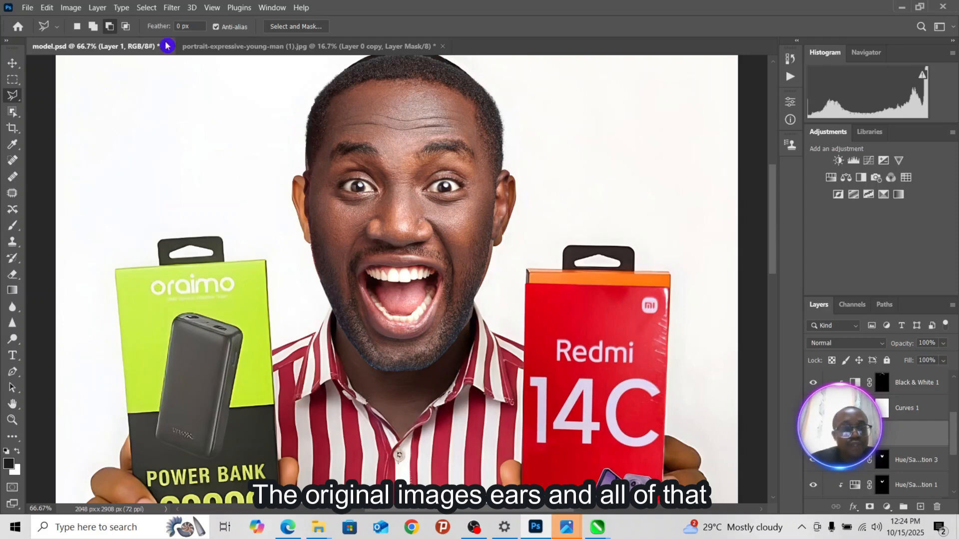
click(13, 92)
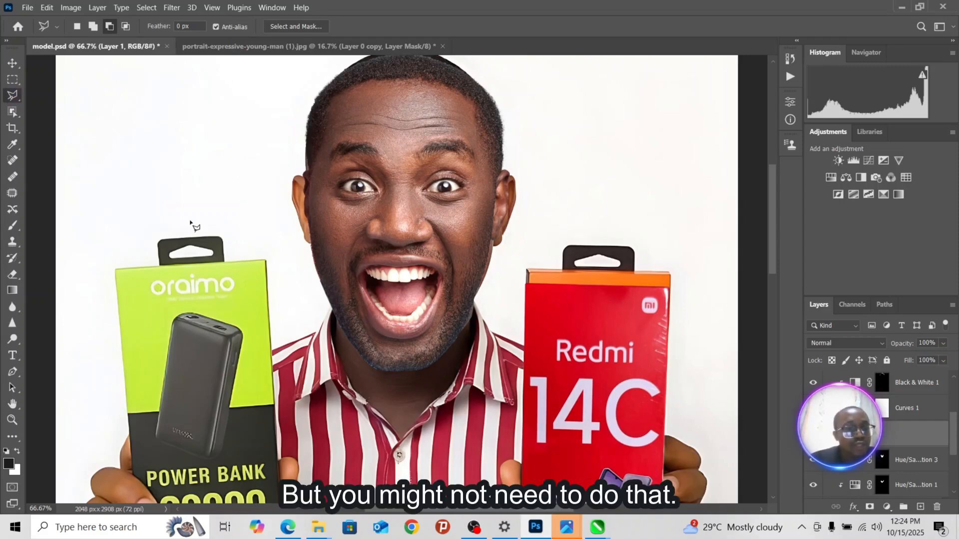
click(266, 205)
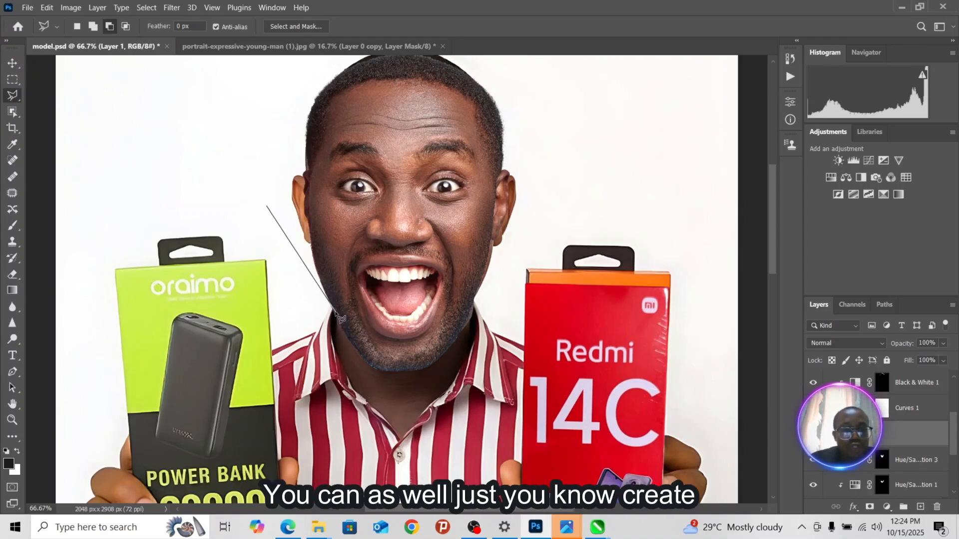
click(336, 312)
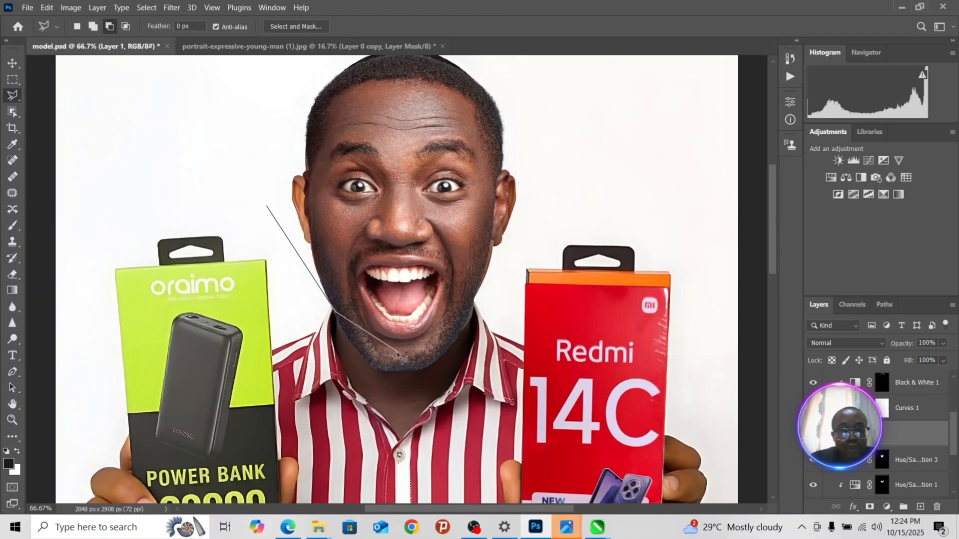
click(391, 358)
click(436, 349)
click(474, 304)
click(490, 289)
click(553, 161)
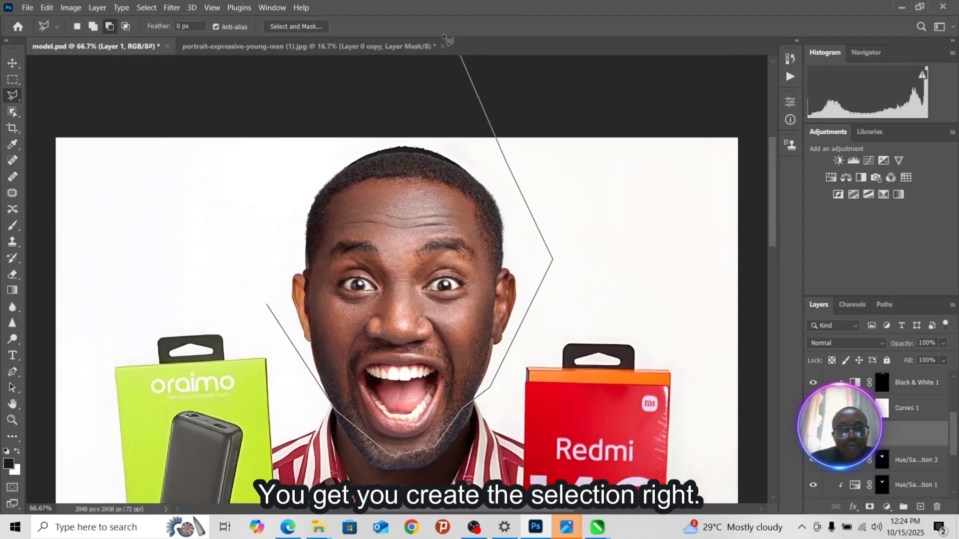
click(507, 176)
click(407, 122)
click(312, 172)
click(263, 267)
click(265, 269)
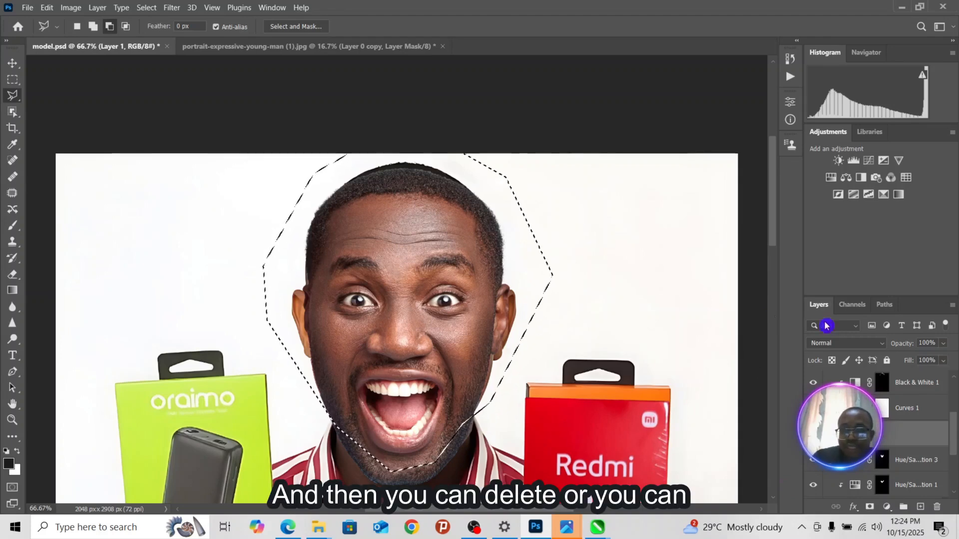
Try deleting the selected head area from Layer 0, undo the deletion, and clear the selection.
drag(954, 430, 952, 475)
click(851, 487)
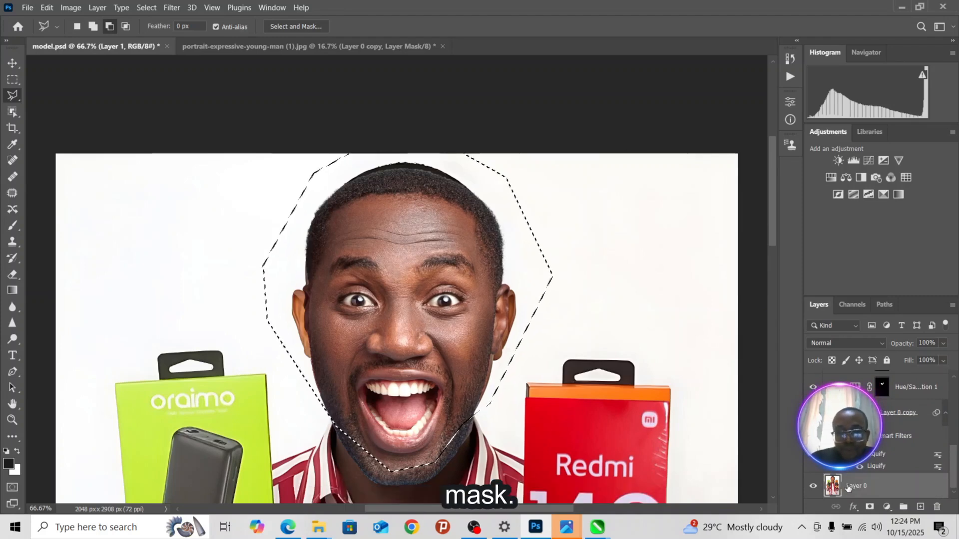
key(Delete)
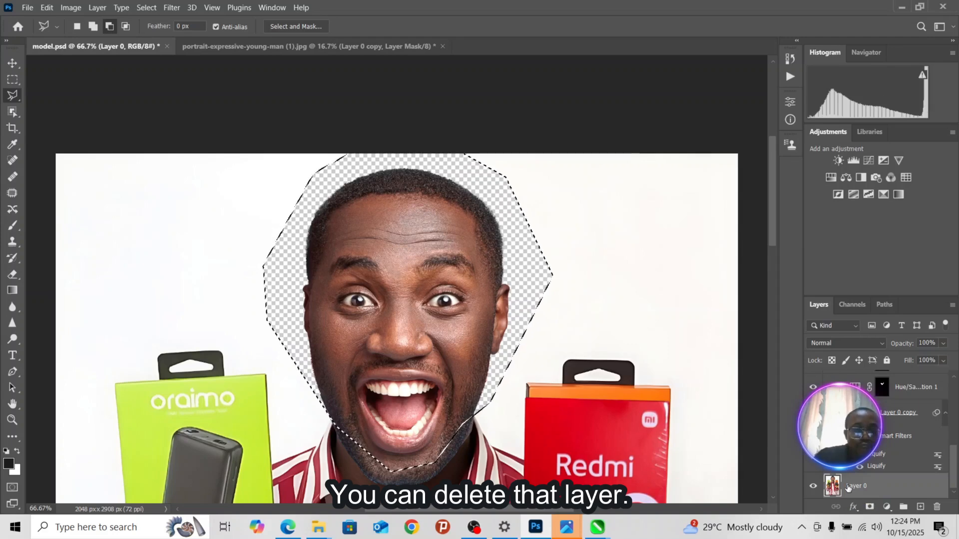
key(ctrl+z)
key(ctrl+d)
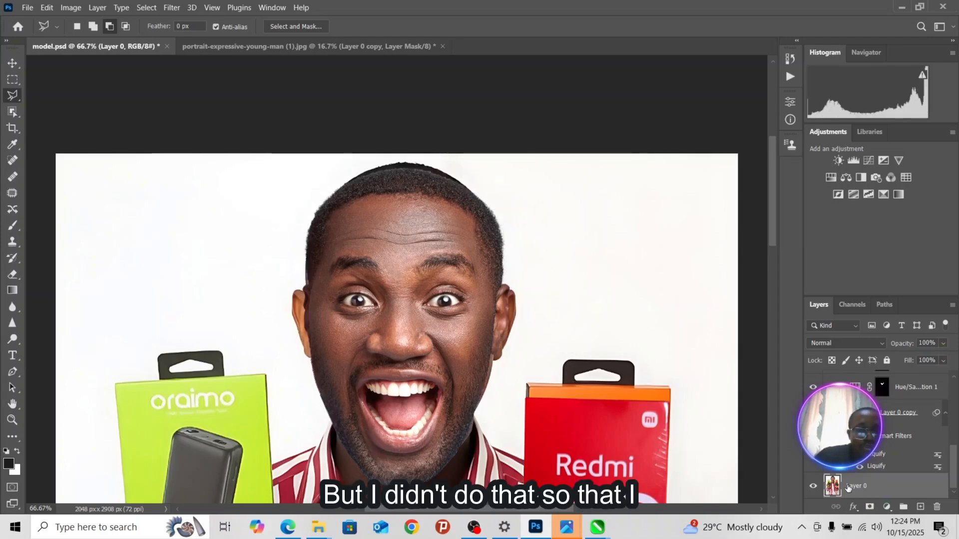
Hide Layer 0 and the replacement head on Layer 1 to expose the liquified AI head on Layer 0 copy.
drag(778, 217, 780, 240)
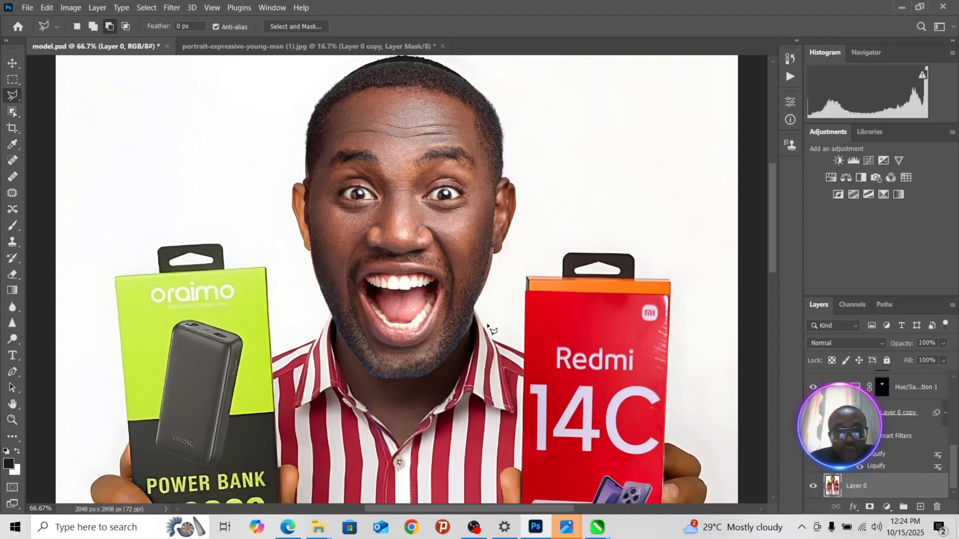
drag(955, 458, 957, 451)
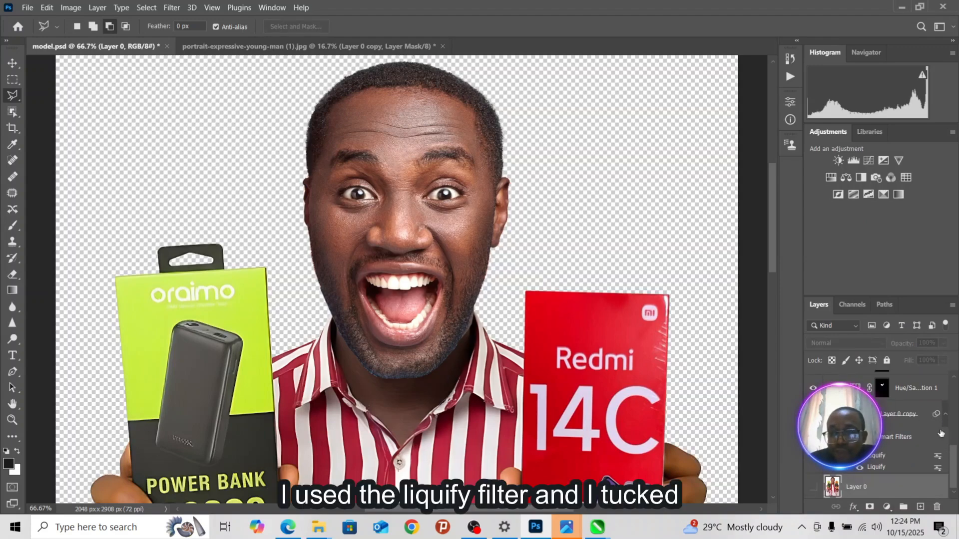
click(954, 457)
drag(955, 457, 955, 441)
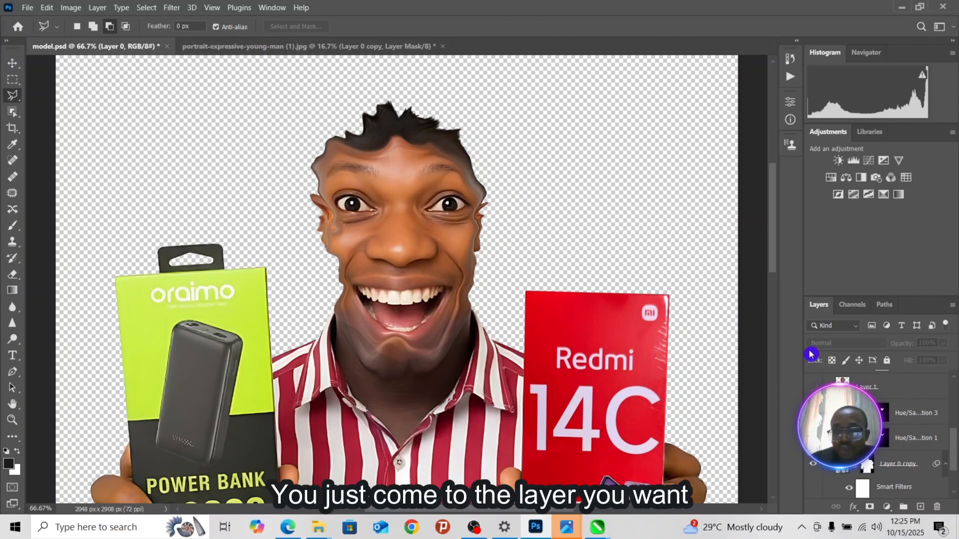
Try pushing the AI head's hair and outer edges inward on Layer 0 copy, using the Liquify filter with a size 200 brush.
click(910, 465)
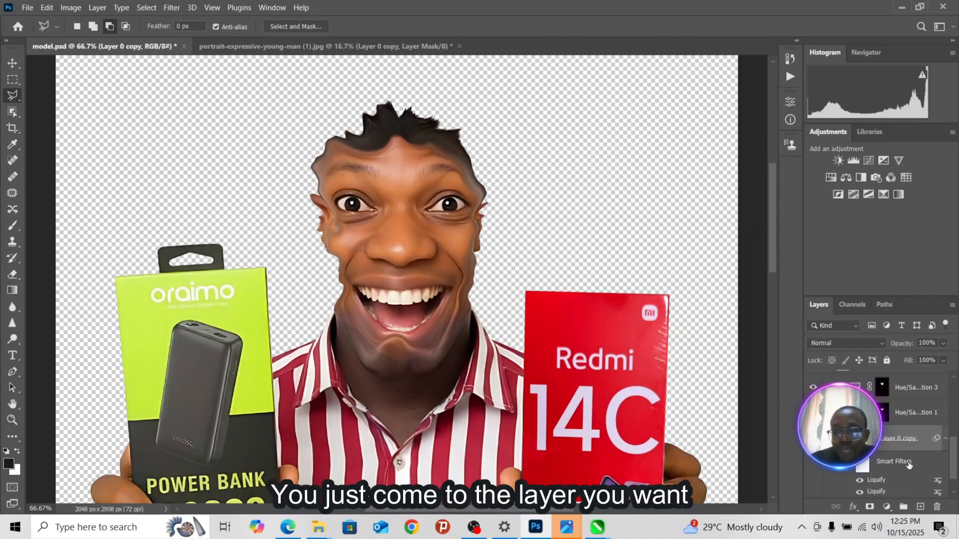
click(171, 8)
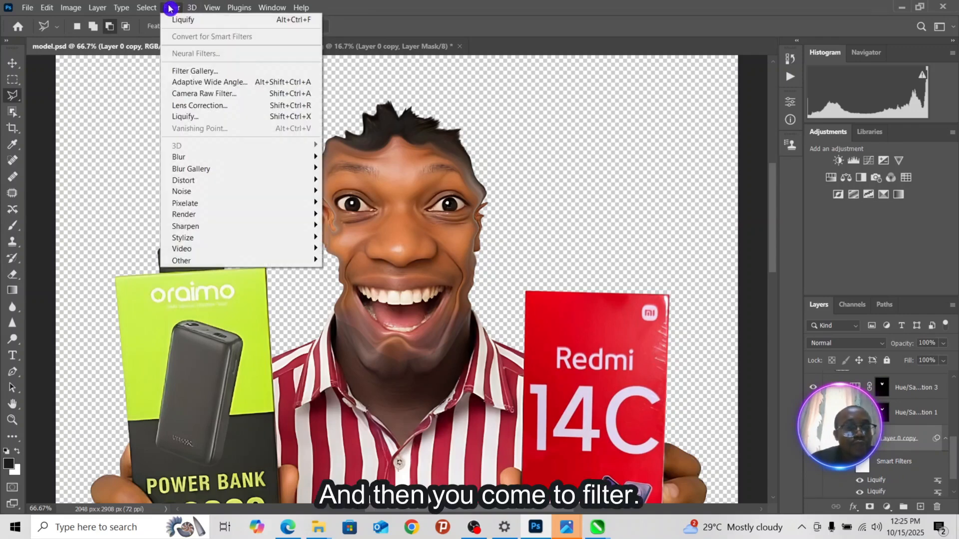
click(268, 118)
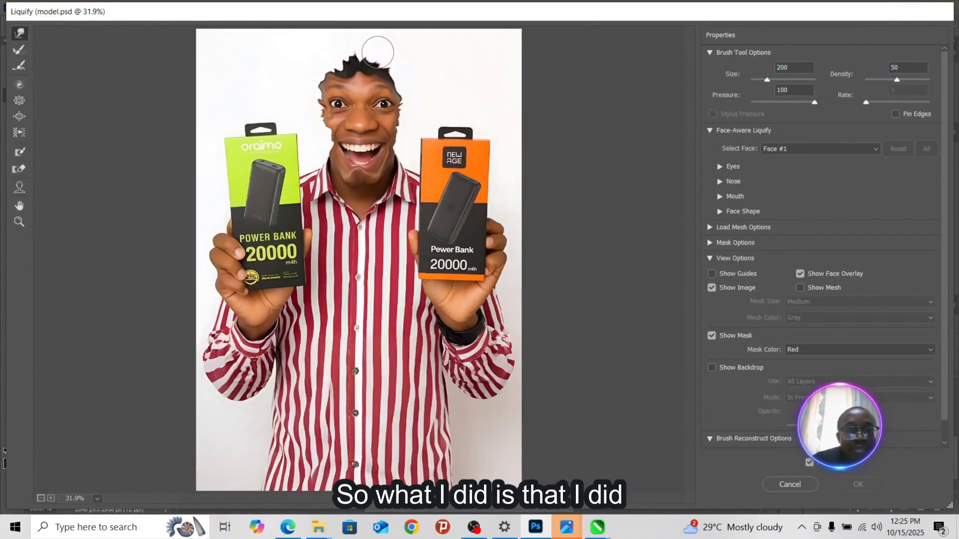
mouse_move(377, 53)
mouse_down()
mouse_move(367, 86)
mouse_move(364, 37)
mouse_move(350, 62)
mouse_move(350, 53)
mouse_move(354, 86)
mouse_move(314, 67)
mouse_move(329, 86)
mouse_move(309, 98)
mouse_move(331, 107)
mouse_move(325, 120)
mouse_move(340, 120)
mouse_move(341, 141)
mouse_move(359, 128)
mouse_move(398, 126)
mouse_move(400, 138)
mouse_move(384, 136)
mouse_move(408, 128)
mouse_move(393, 127)
mouse_move(411, 109)
mouse_move(395, 110)
mouse_move(402, 92)
mouse_move(379, 102)
mouse_move(393, 76)
mouse_move(380, 86)
mouse_move(388, 63)
mouse_move(381, 81)
mouse_move(351, 46)
mouse_move(360, 75)
mouse_move(382, 83)
mouse_move(332, 76)
mouse_move(333, 95)
mouse_up()
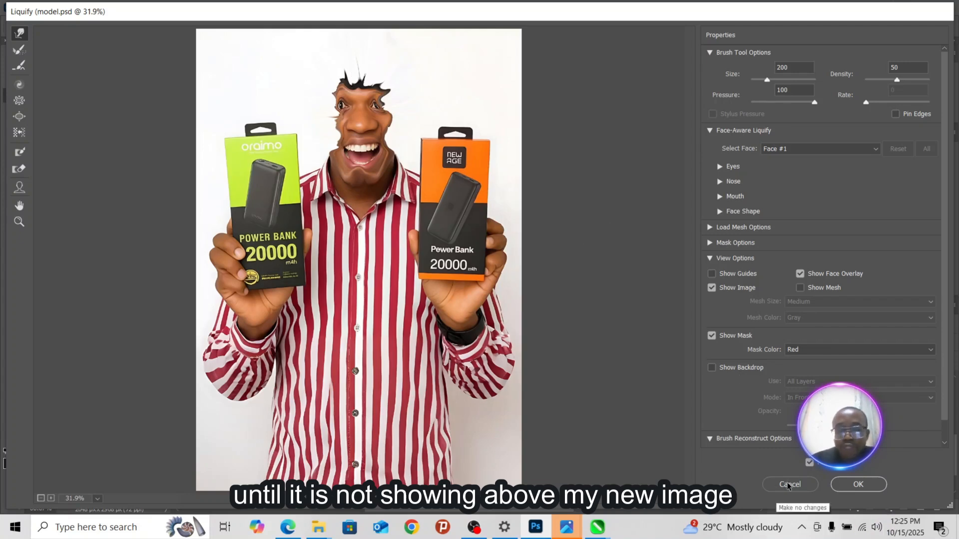
click(856, 486)
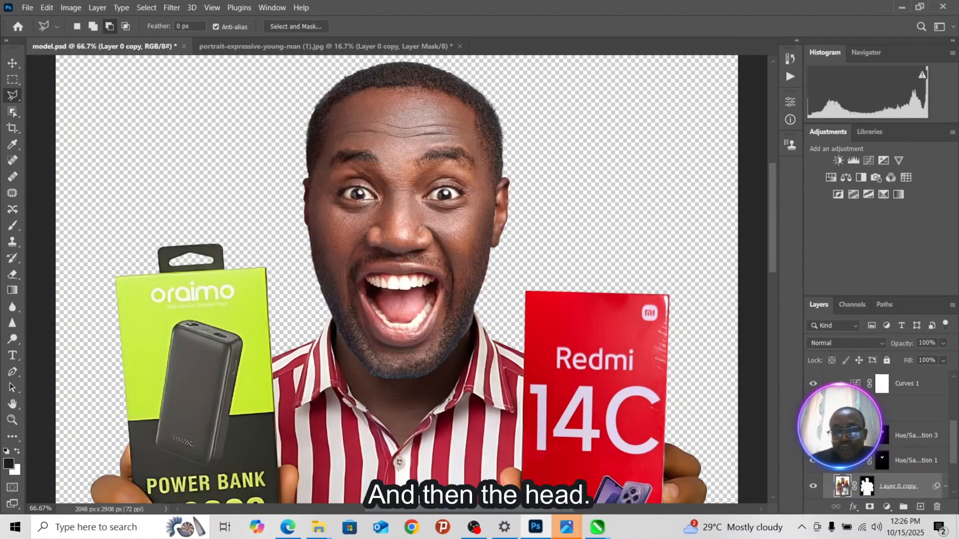
Display the layer mask of Layer 0 copy on its own to inspect the background cutout, and return to the normal view.
click(903, 411)
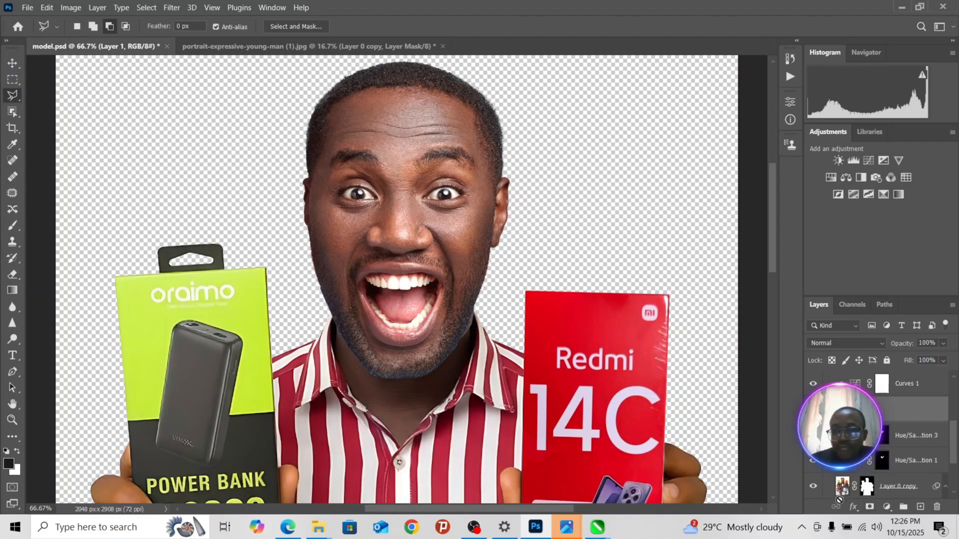
drag(953, 448, 954, 474)
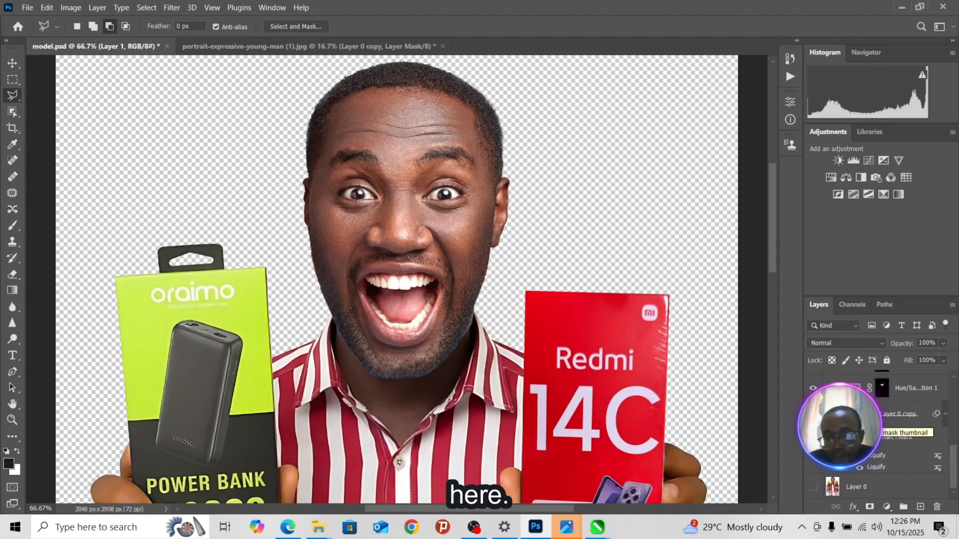
alt+click(864, 416)
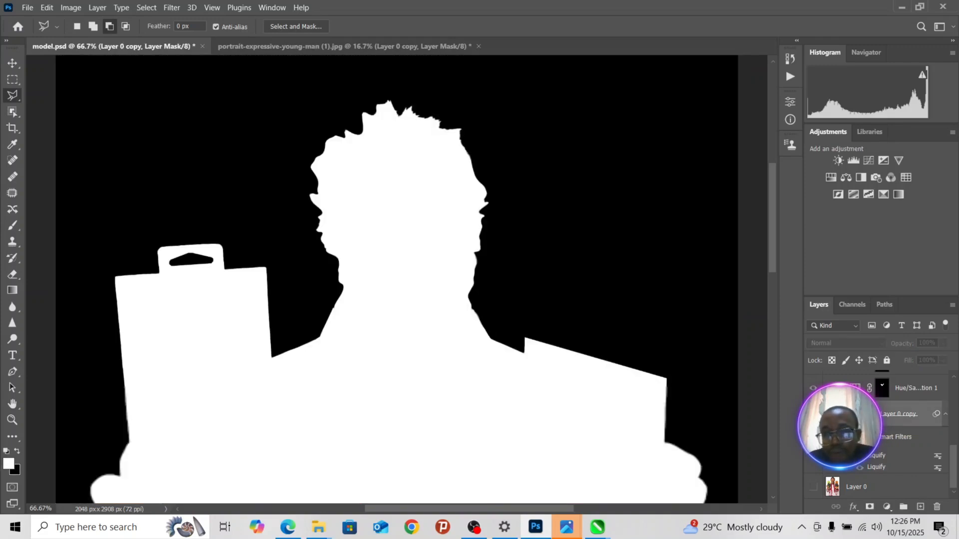
alt+click(864, 416)
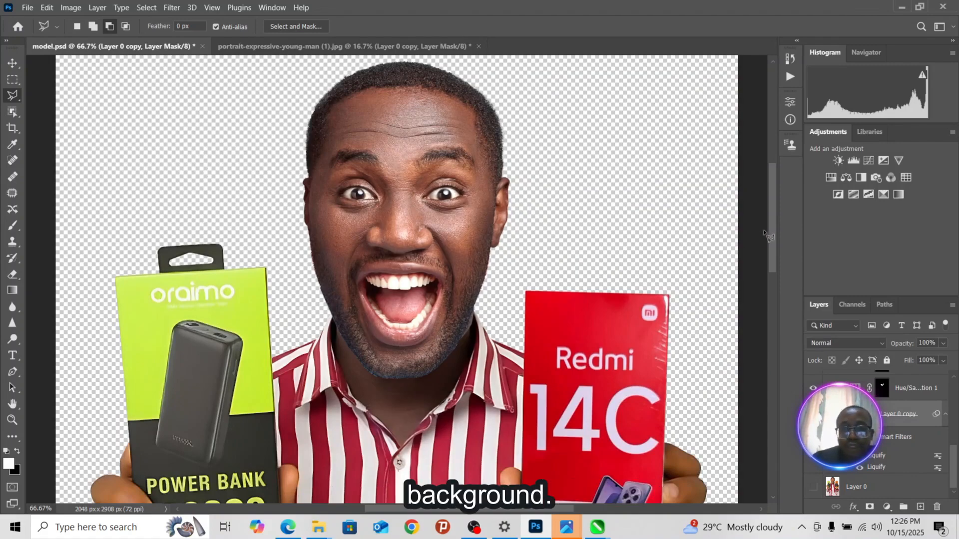
mouse_move(772, 230)
mouse_down()
mouse_move(773, 299)
mouse_move(773, 220)
mouse_move(784, 235)
mouse_move(792, 197)
mouse_move(788, 230)
mouse_up()
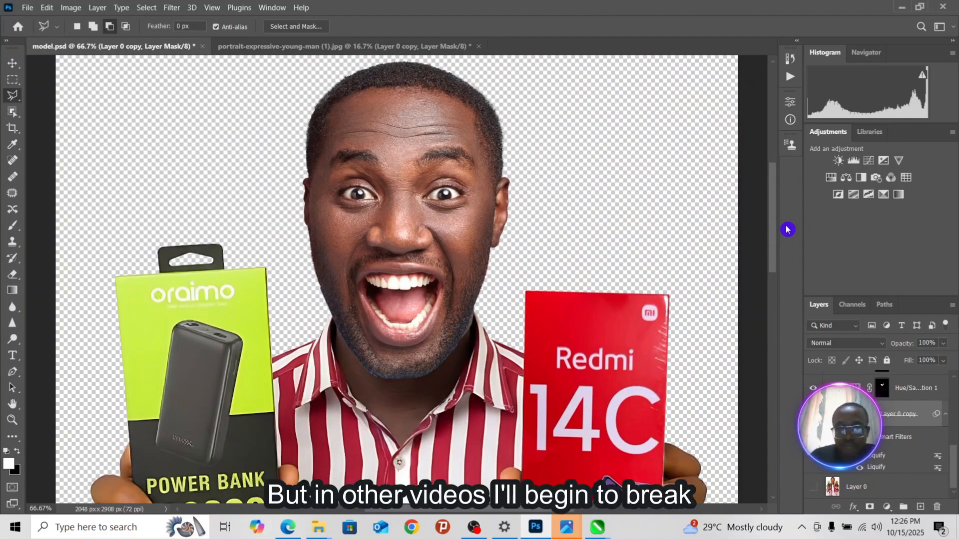
mouse_move(774, 249)
mouse_down()
mouse_move(773, 277)
mouse_move(781, 259)
mouse_up()
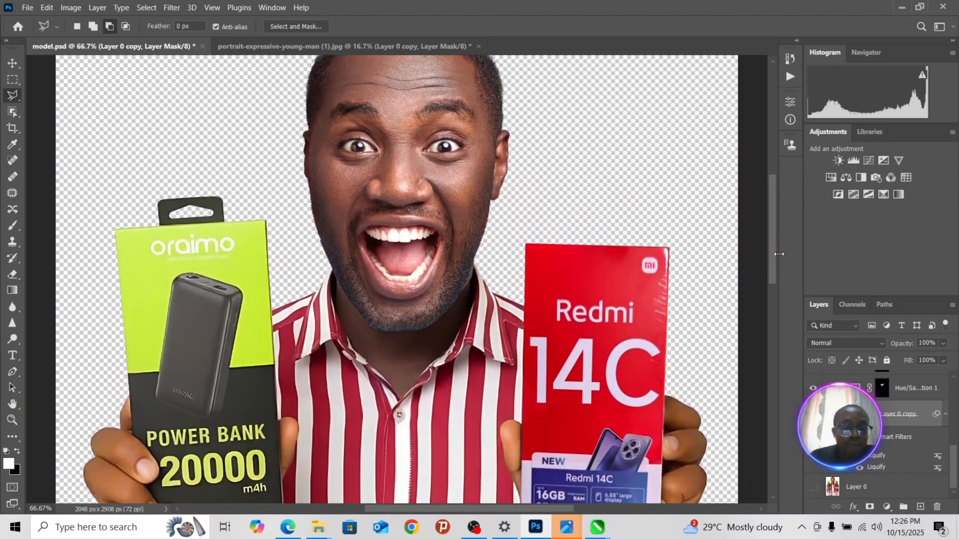
mouse_move(774, 256)
mouse_down()
mouse_move(774, 235)
mouse_move(771, 246)
mouse_up()
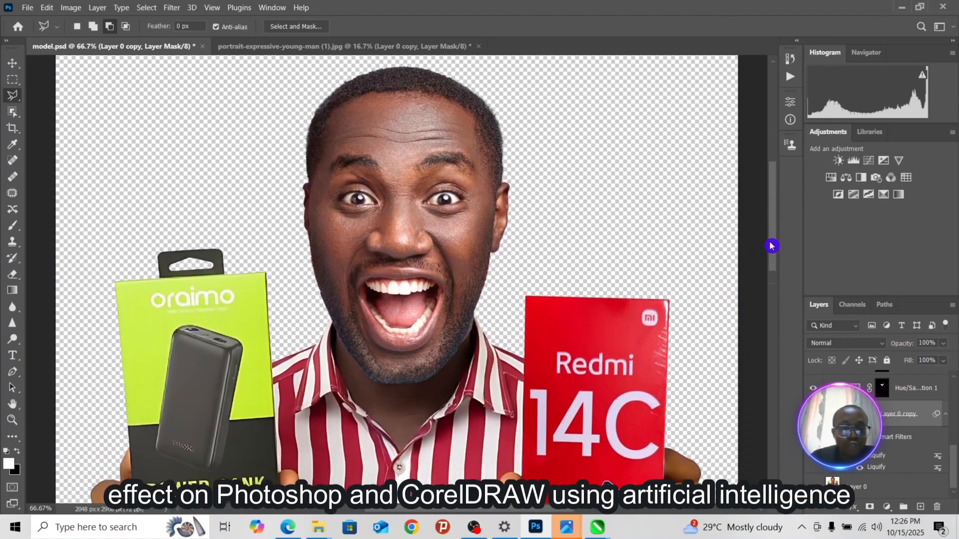
mouse_move(772, 246)
mouse_down()
mouse_move(770, 261)
mouse_move(776, 243)
mouse_up()
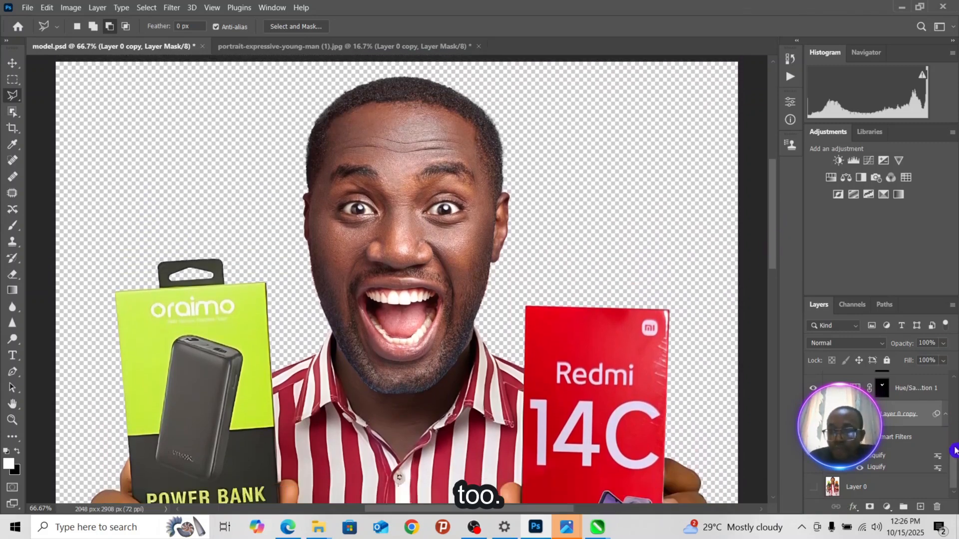
Hide the Hue/Saturation, Curves and Black & White adjustment layers and the 14C Image layer in Group 1.
drag(954, 465, 947, 408)
click(813, 395)
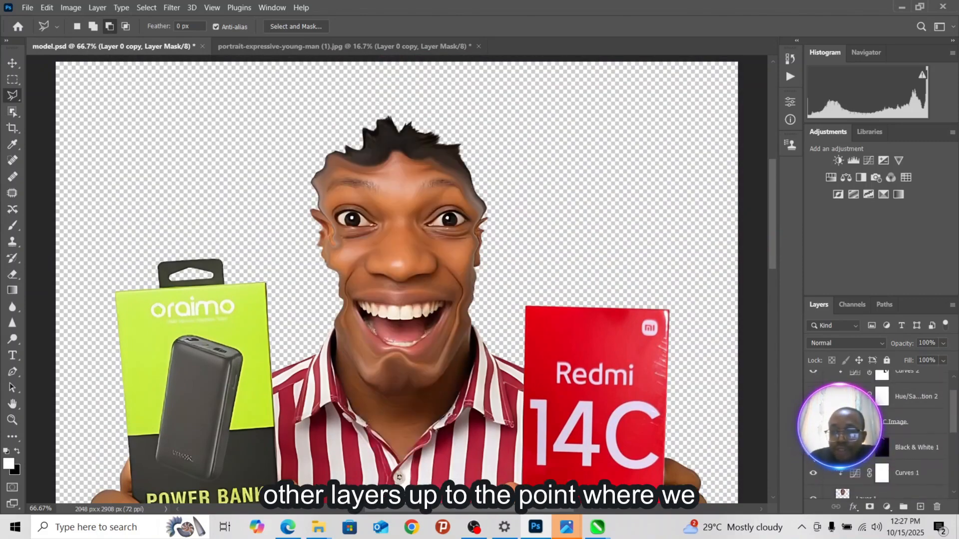
click(813, 474)
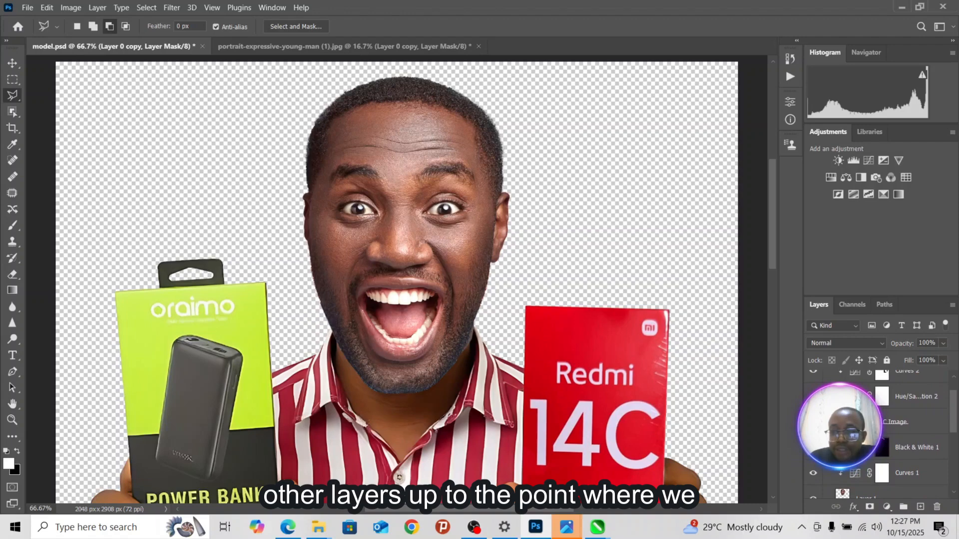
click(814, 474)
click(813, 423)
click(813, 422)
drag(953, 409, 955, 391)
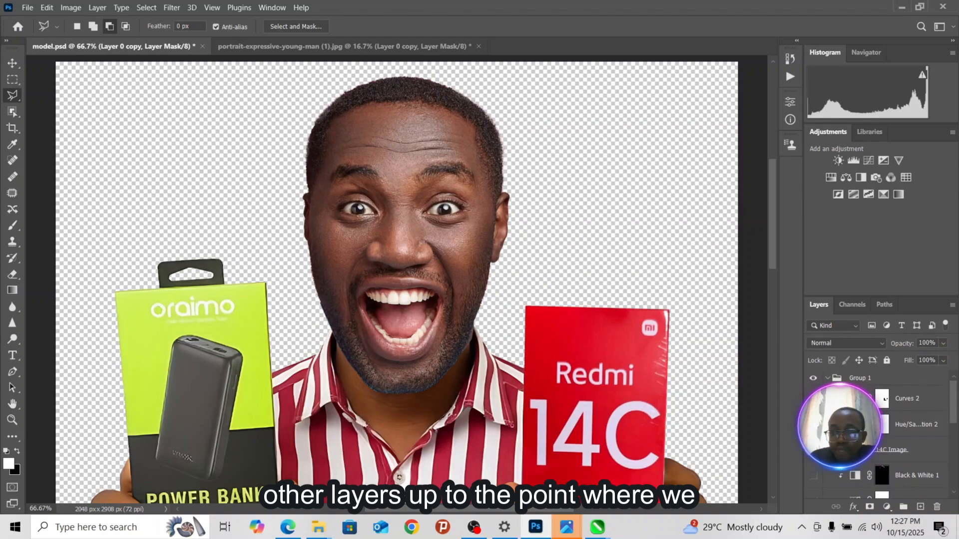
click(813, 450)
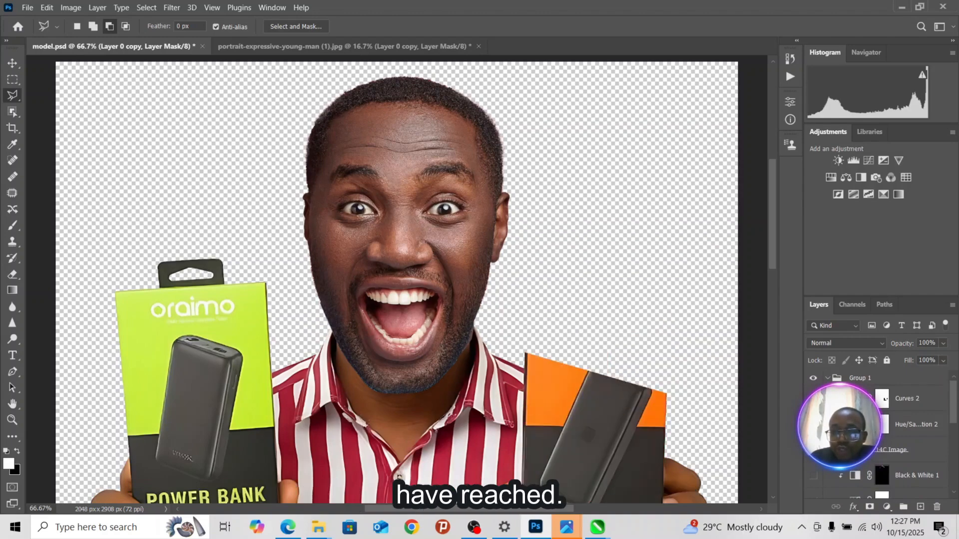
Toggle the visibility of Group 1 and Layer 1, and compare the replacement head's skin tone with the neck and hands.
click(813, 378)
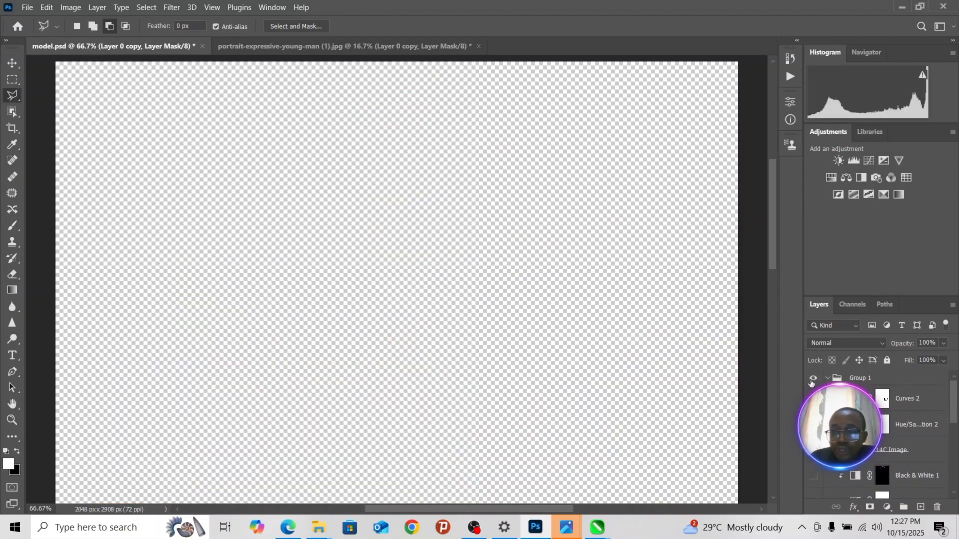
drag(954, 398, 954, 437)
click(813, 412)
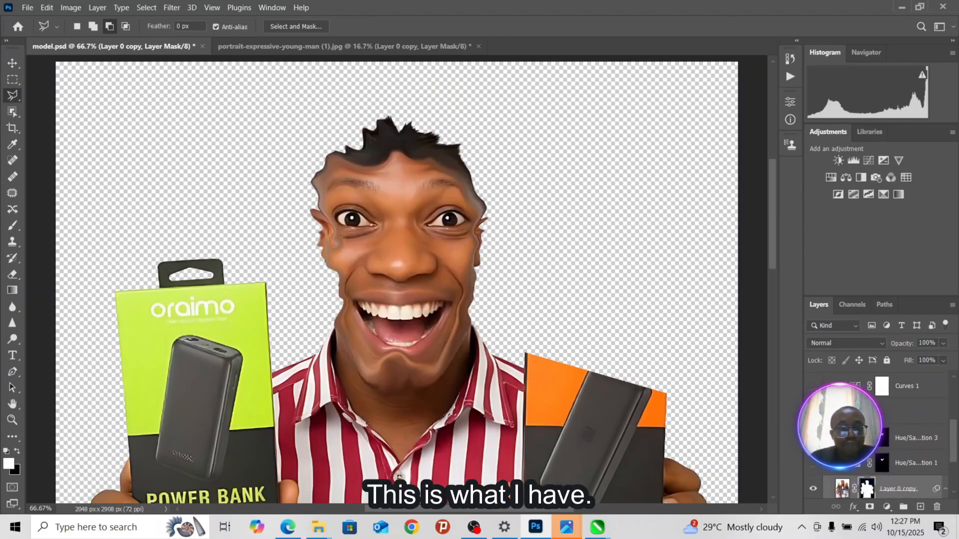
click(813, 412)
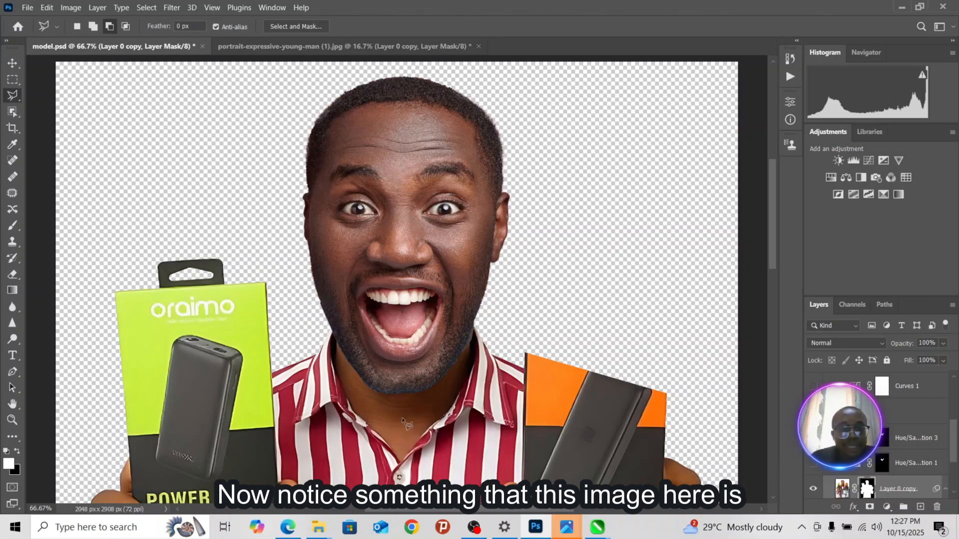
drag(772, 240, 785, 259)
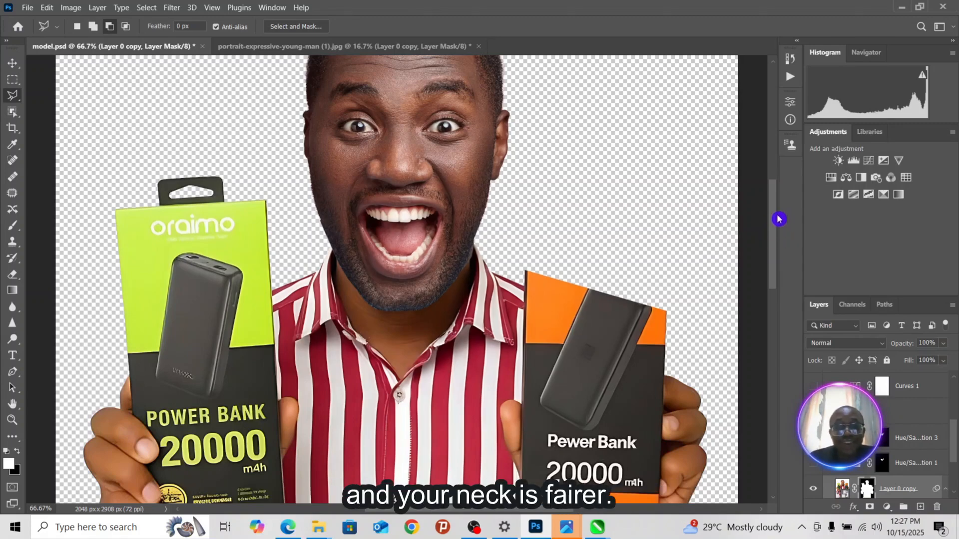
drag(777, 219, 780, 204)
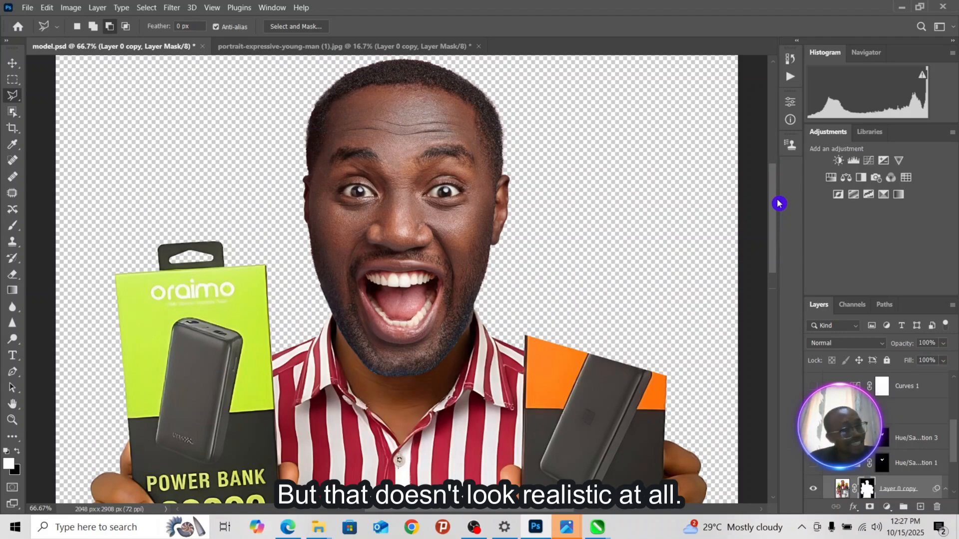
drag(779, 204, 780, 202)
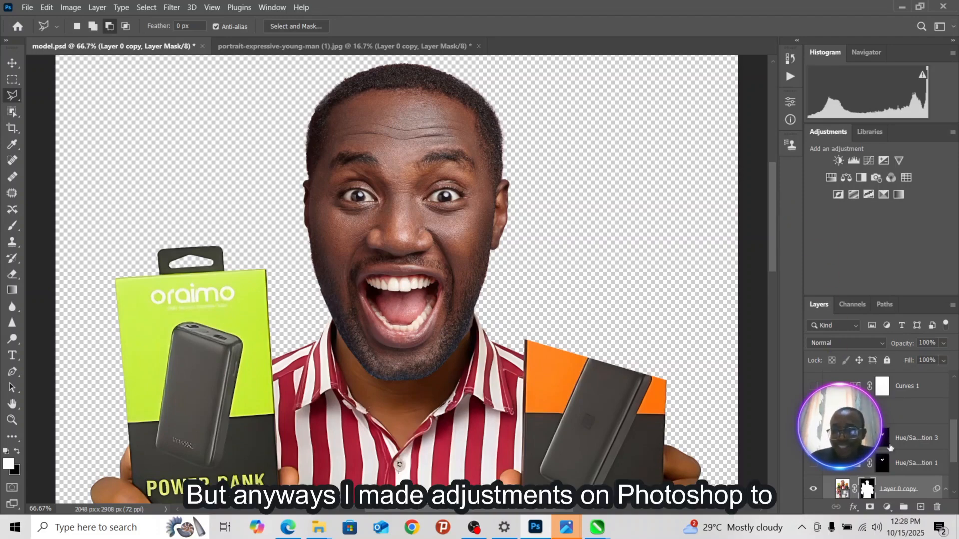
Select the Curves 1 adjustment layer above Layer 1 and make it visible again to brighten the replacement head.
drag(955, 453, 956, 431)
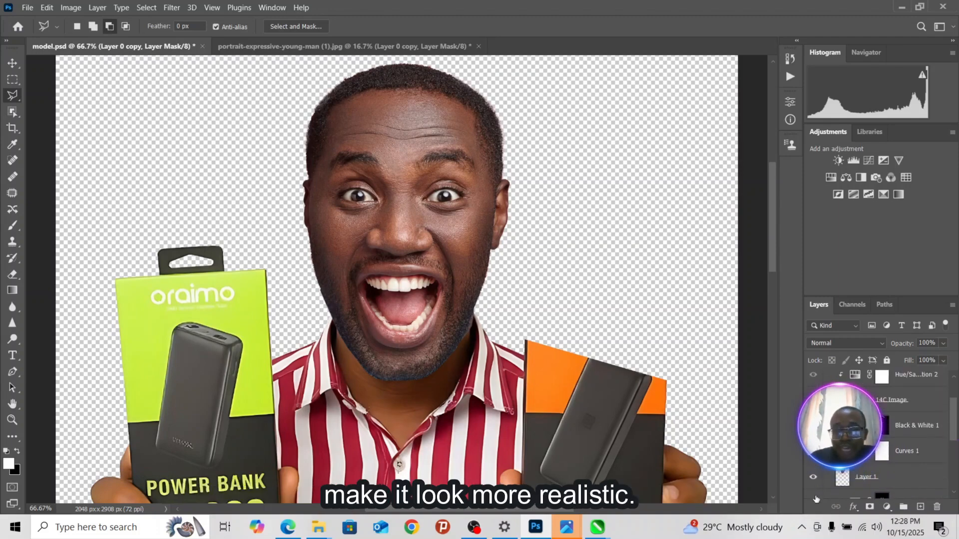
click(895, 457)
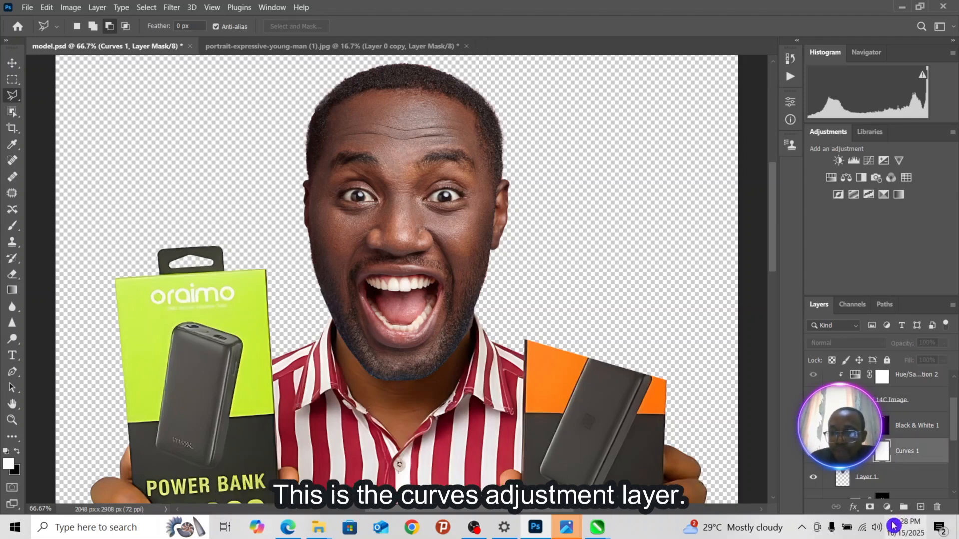
click(886, 508)
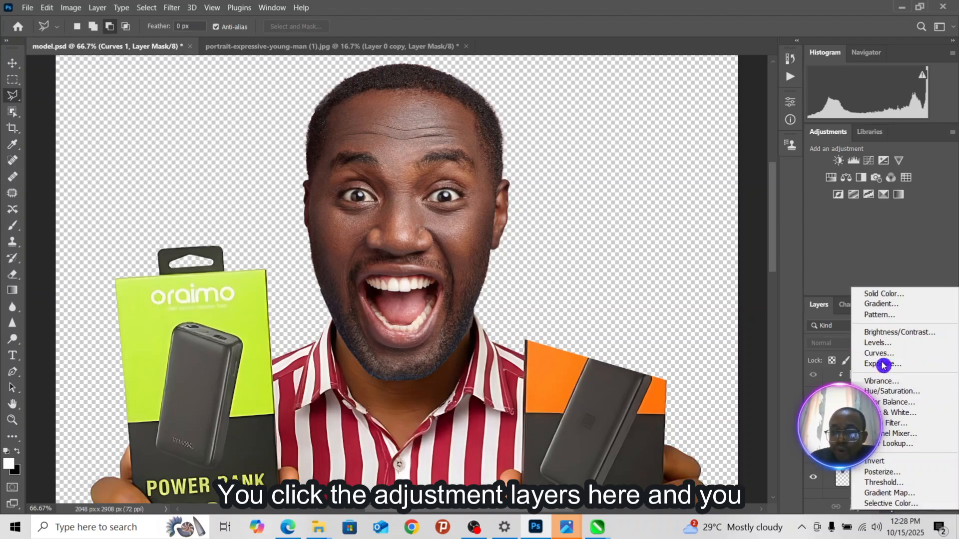
key(Escape)
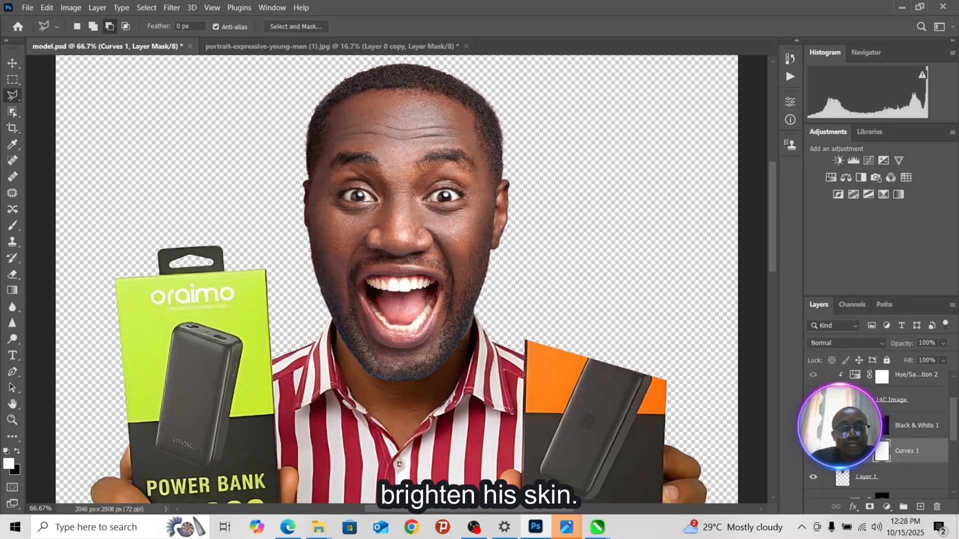
click(813, 451)
Readjust Curves 1 on the RGB channel to brighten the face, trying both end points and setting the white point to input 223, output 255.
double_click(855, 451)
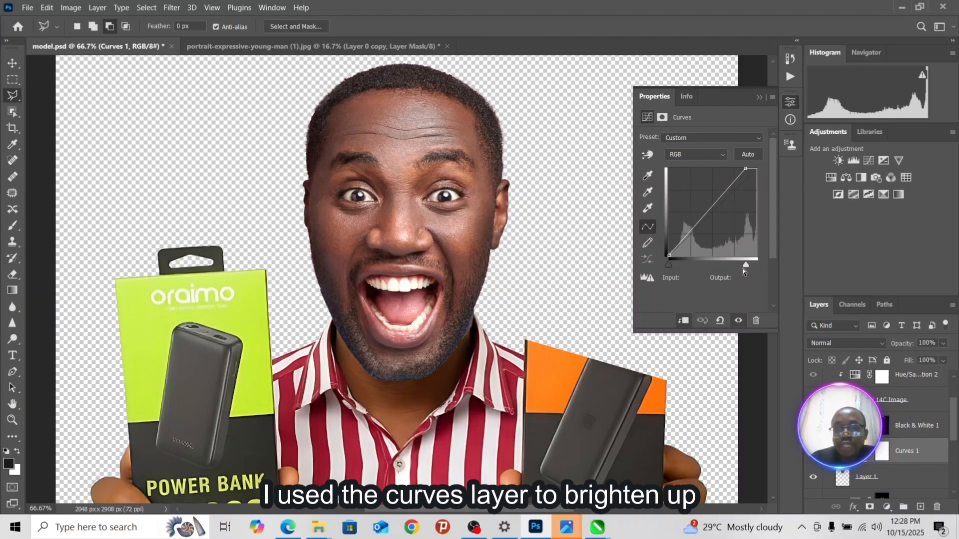
click(745, 267)
drag(746, 268, 749, 265)
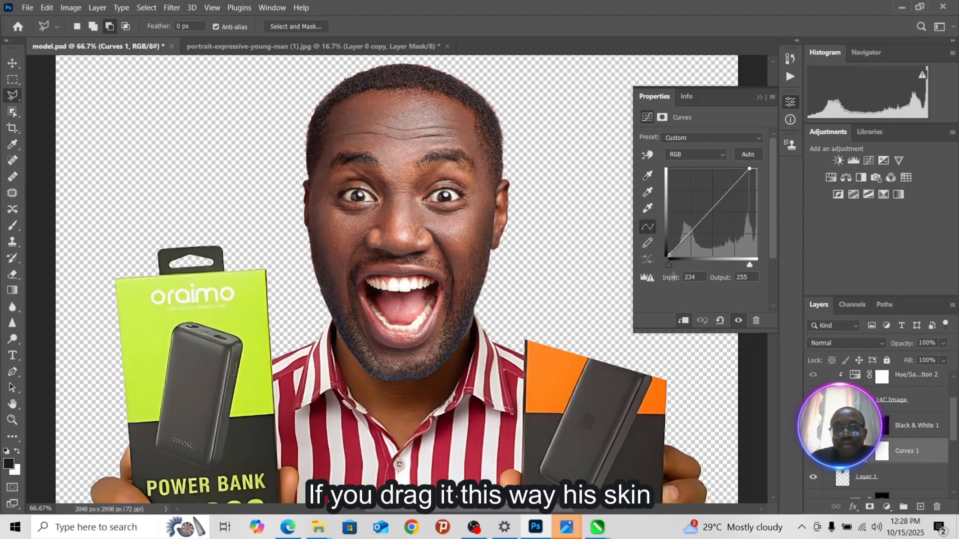
drag(669, 268, 649, 265)
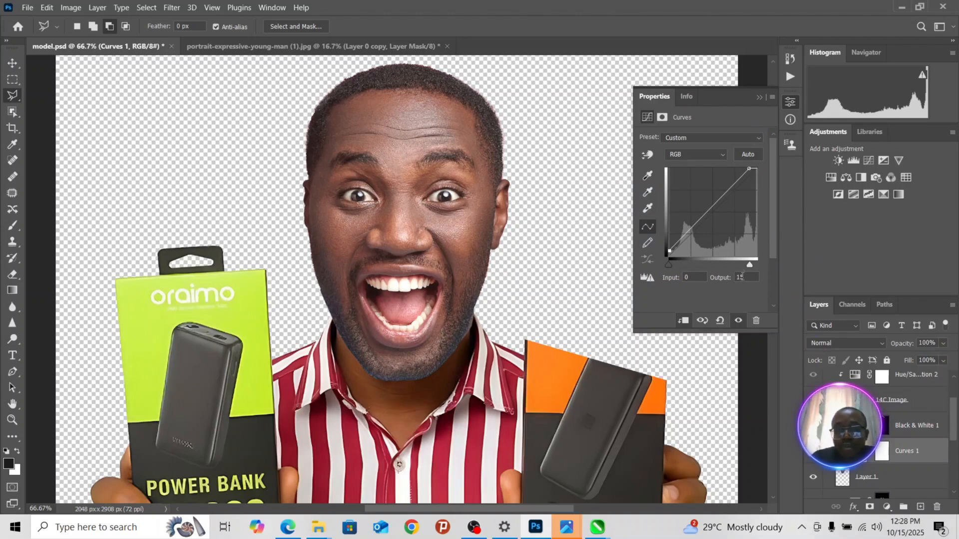
drag(751, 270, 747, 270)
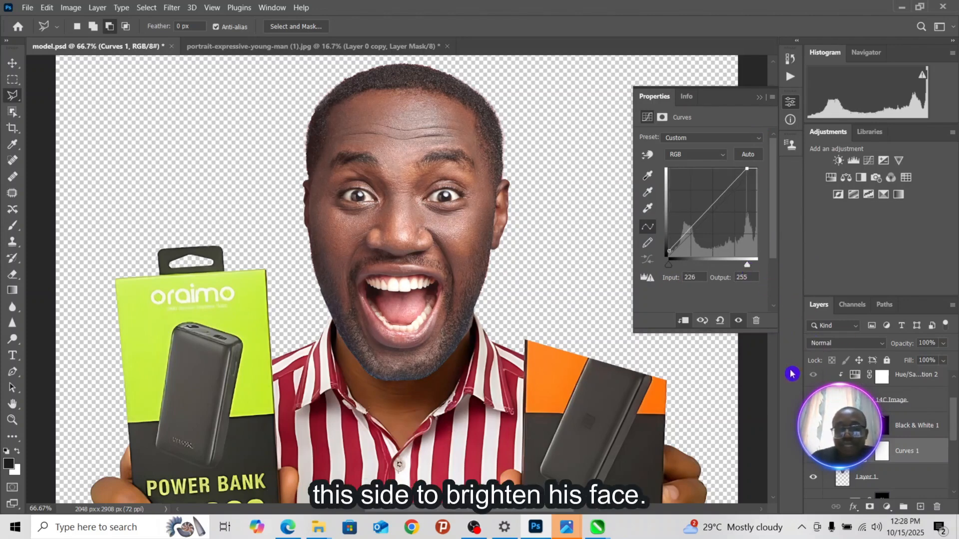
drag(747, 267, 745, 266)
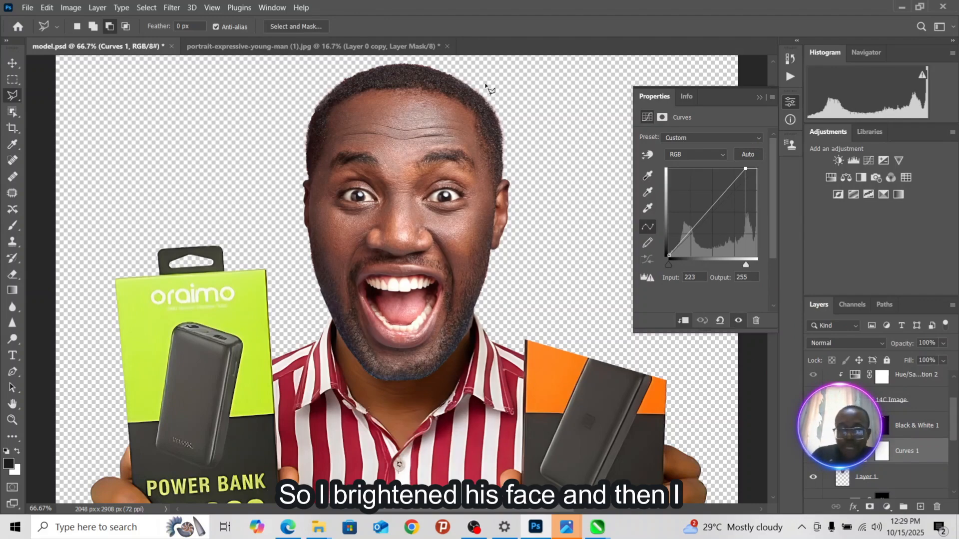
Examine the outer edge of the replacement head's hair up close for colour fringing.
key(ctrl+plus)
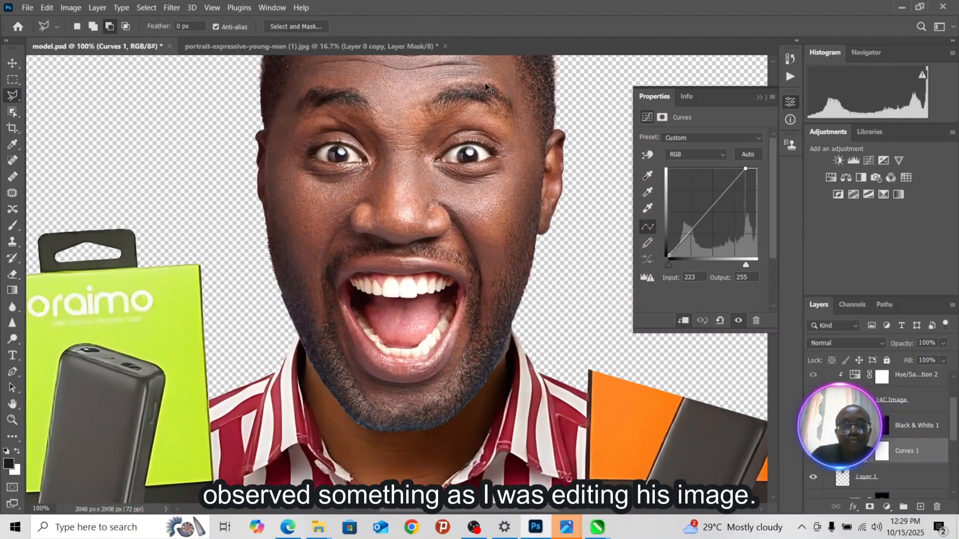
click(759, 97)
drag(774, 199, 783, 150)
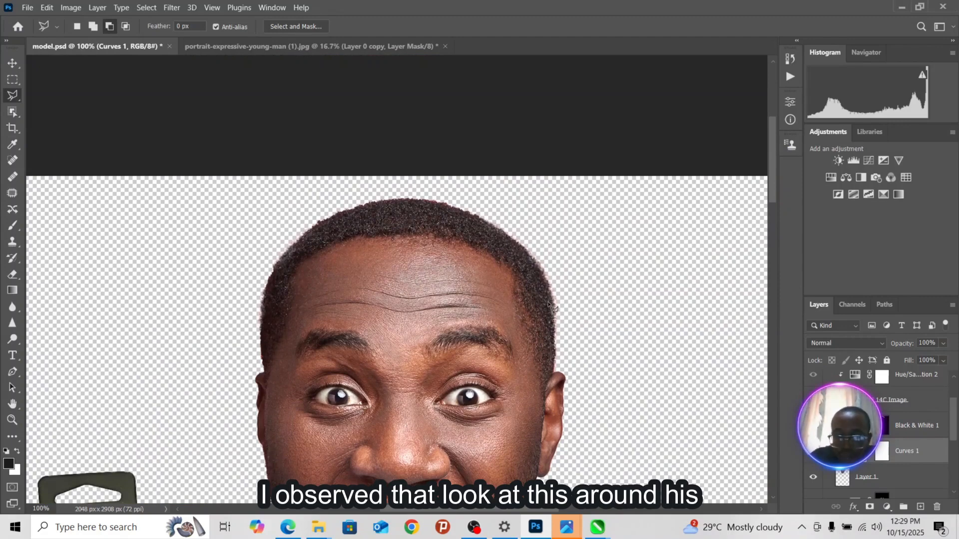
key(ctrl+plus)
key(ctrl+plus)
key(ctrl+minus)
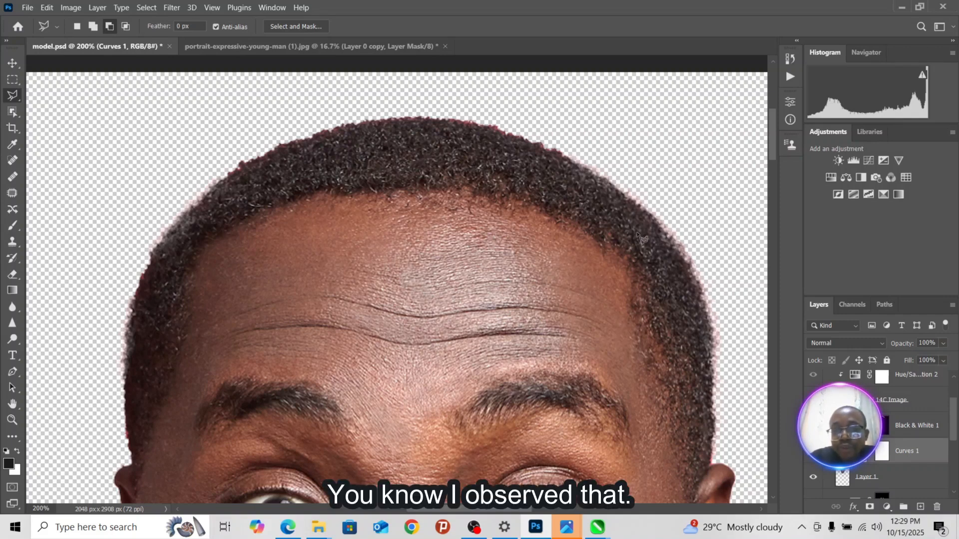
key(ctrl+plus)
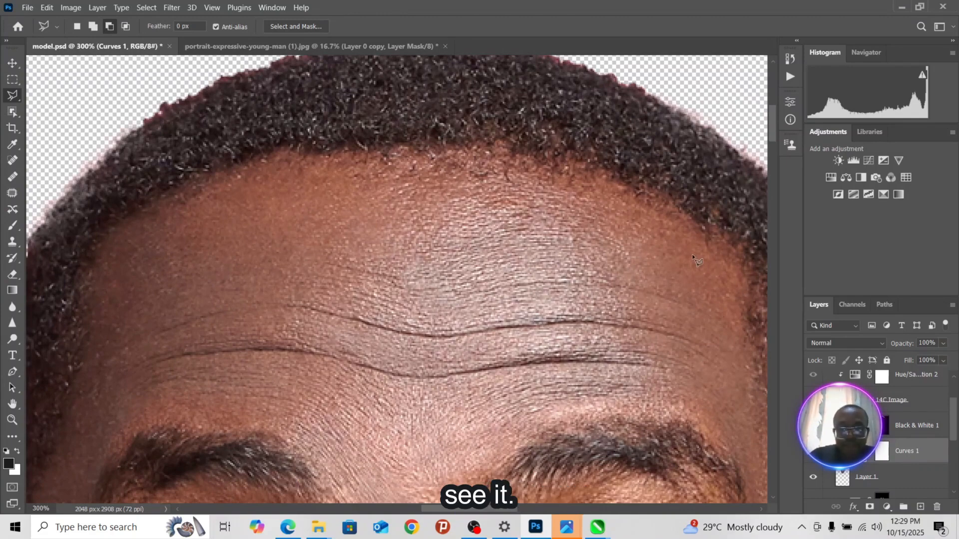
drag(692, 255, 465, 325)
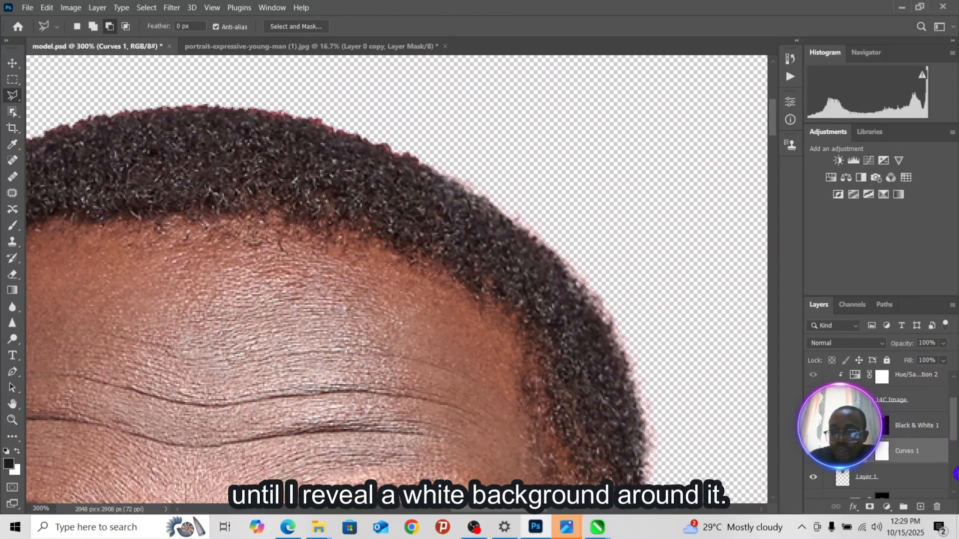
Show Layer 0 behind the head and examine the hair's fringe against its white background.
scroll(955, 480, down, 3)
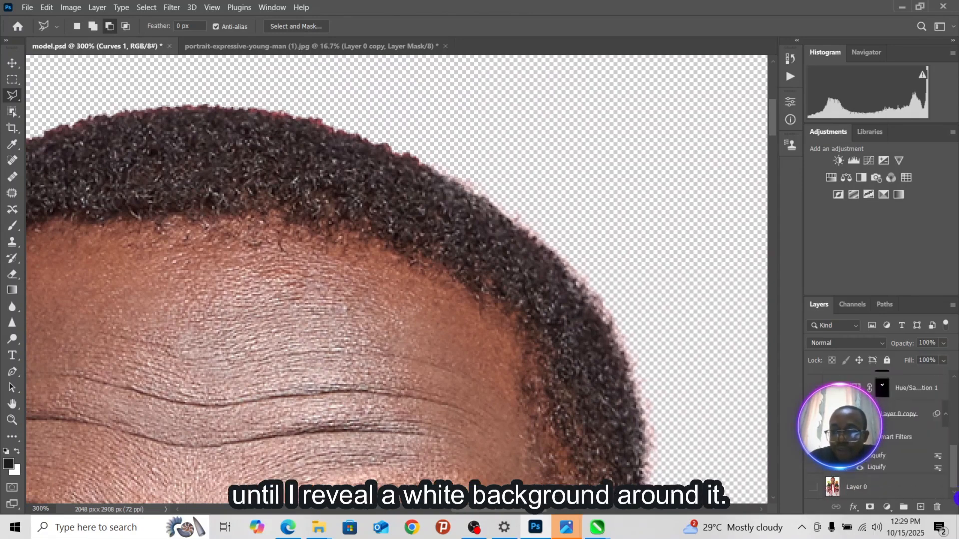
click(812, 487)
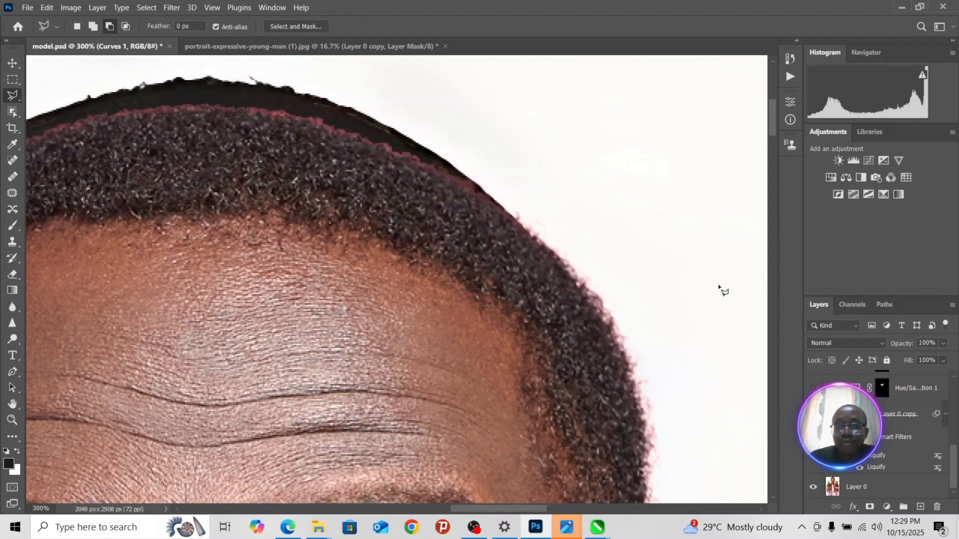
mouse_move(774, 118)
mouse_down()
mouse_move(772, 149)
mouse_move(775, 118)
mouse_up()
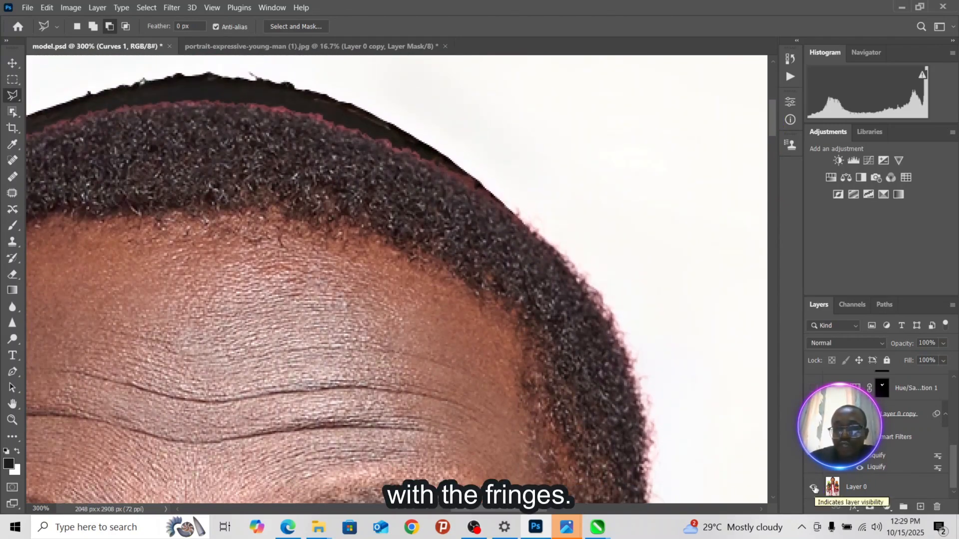
Toggle the Black & White 1 adjustment layer on and off to compare its effect on the hair's edge.
drag(954, 467, 955, 424)
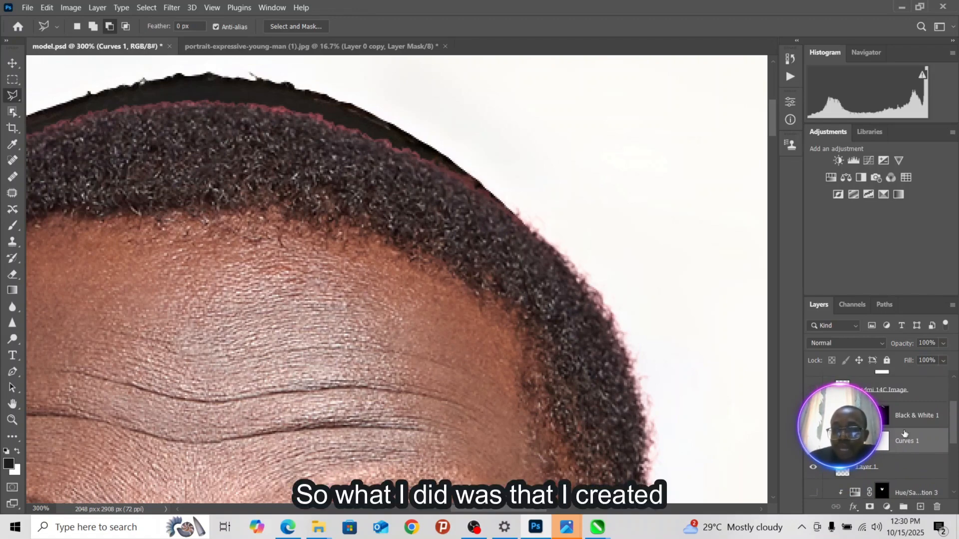
click(887, 507)
key(Escape)
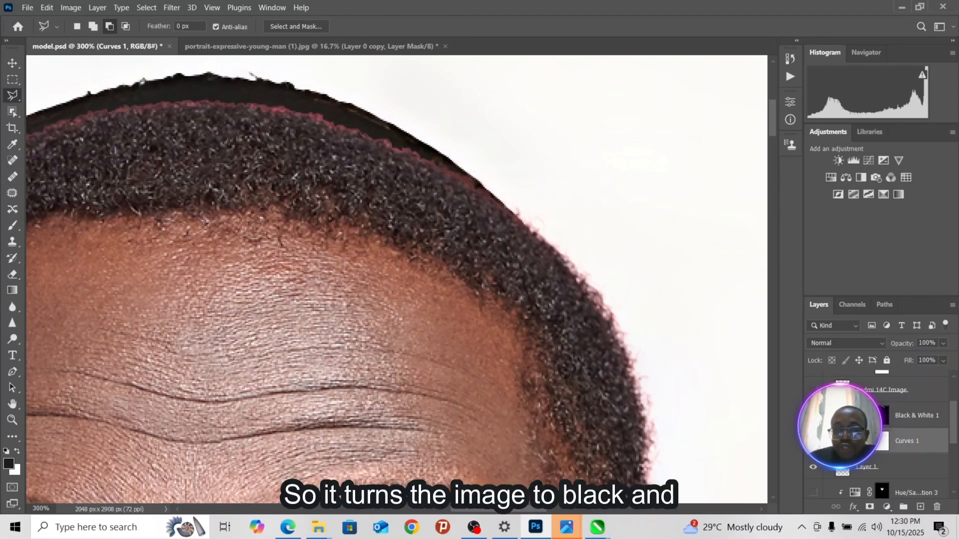
click(813, 415)
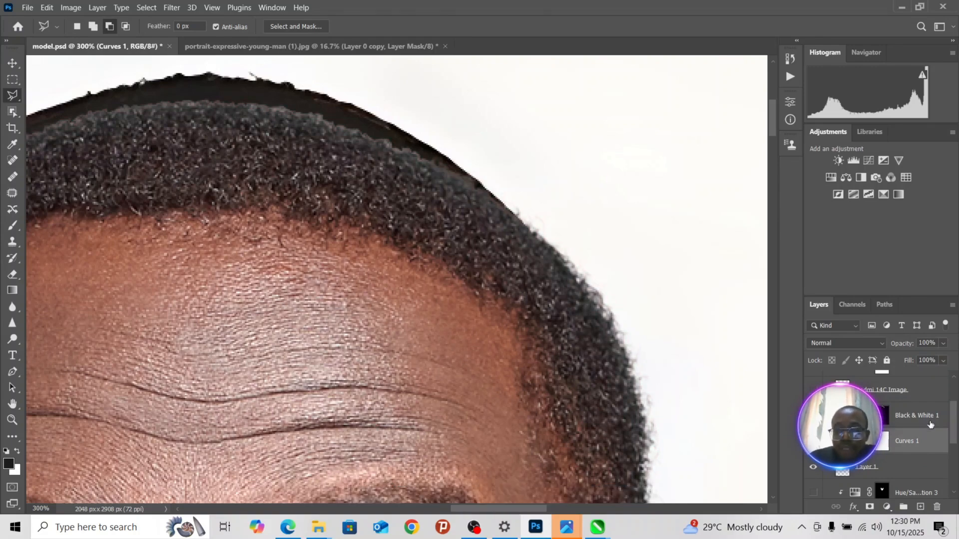
click(909, 425)
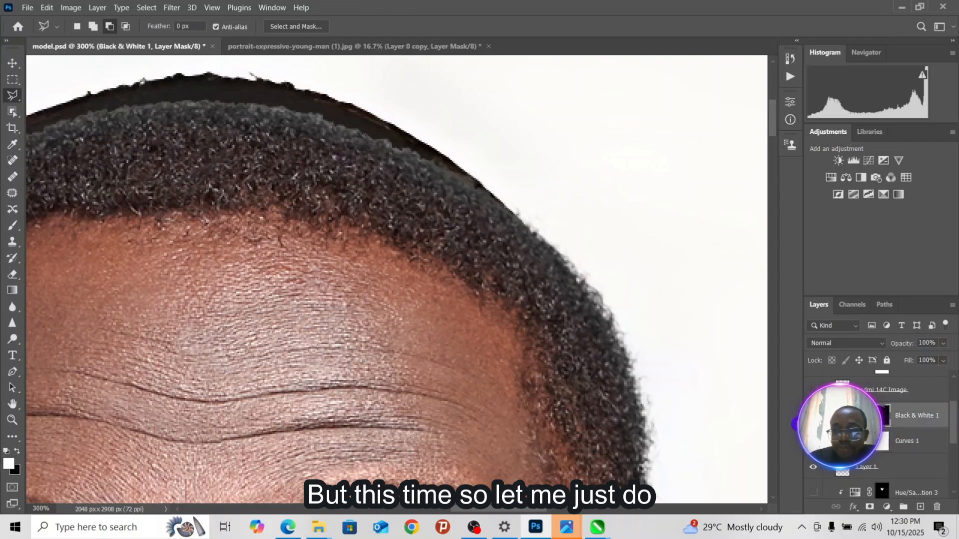
click(813, 416)
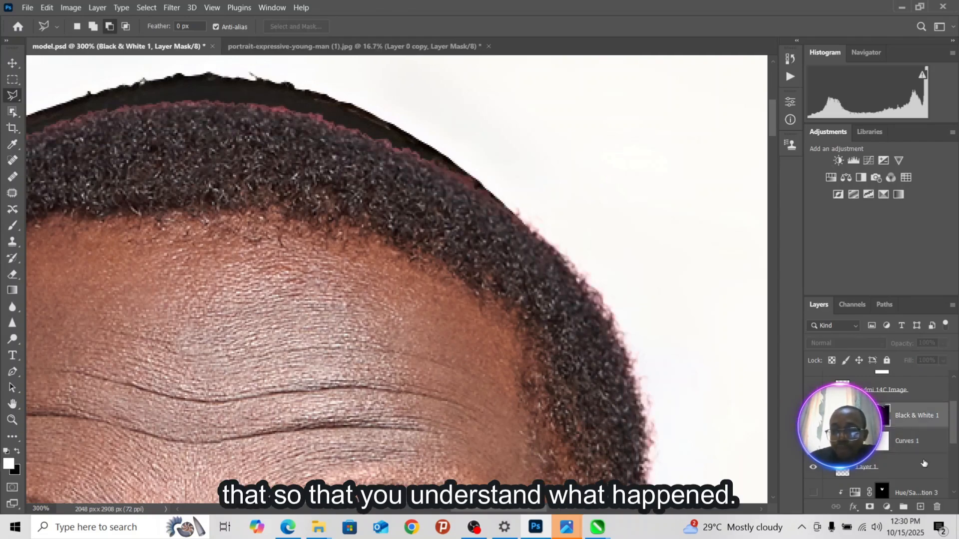
Add a Black & White adjustment layer with the Default preset above Curves 1 and invert its layer mask to black.
key(ctrl+1)
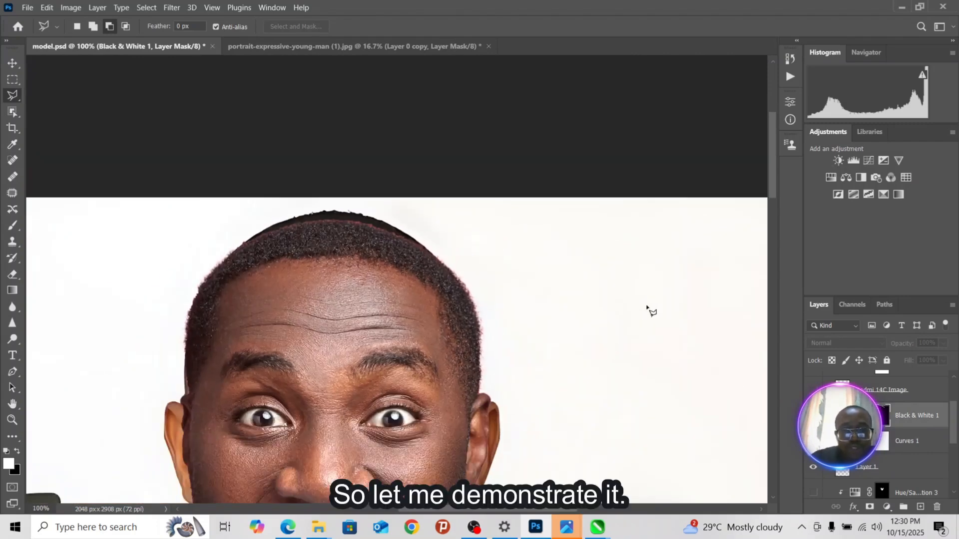
click(913, 444)
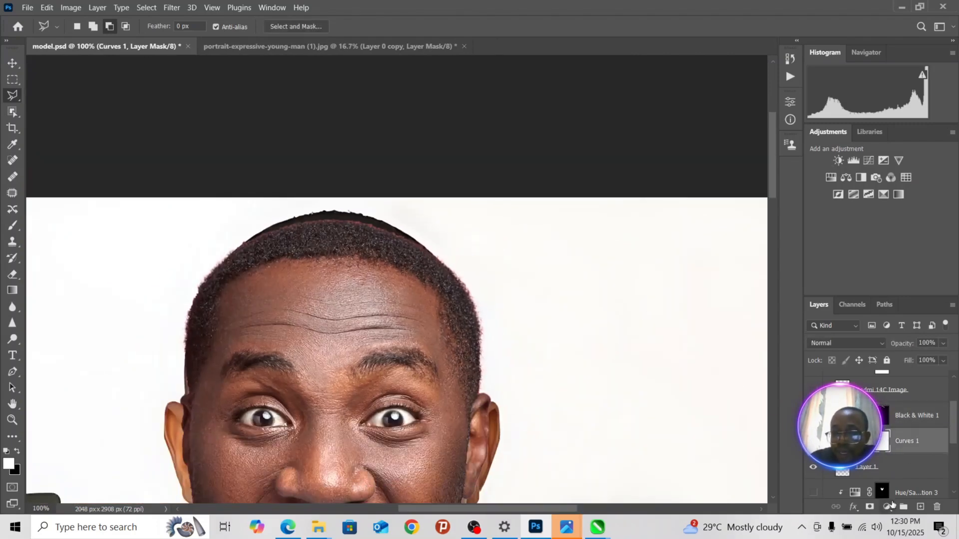
click(888, 507)
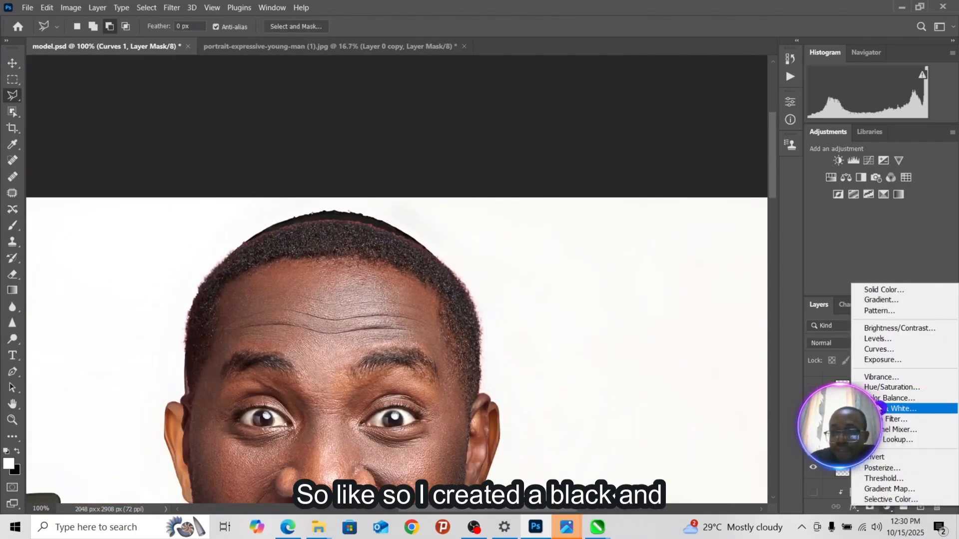
click(894, 408)
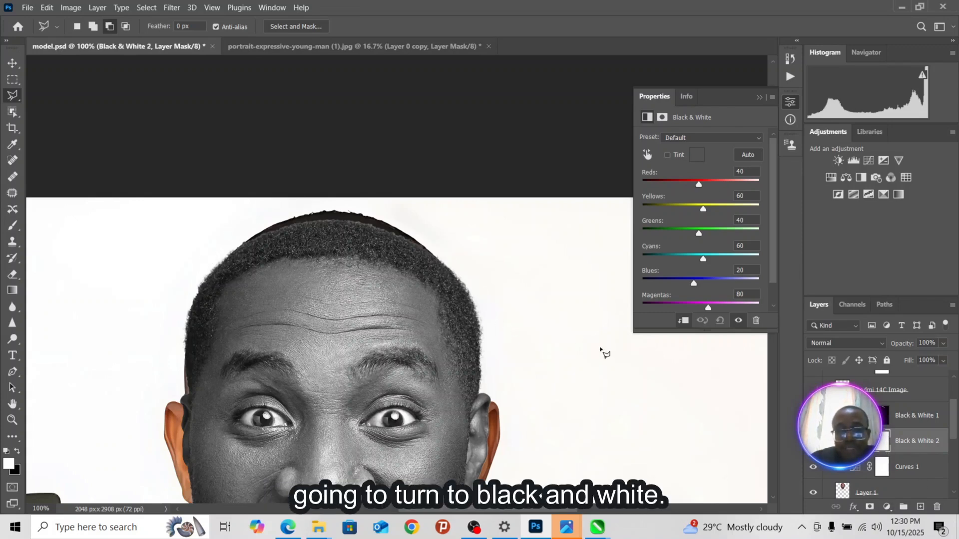
click(885, 446)
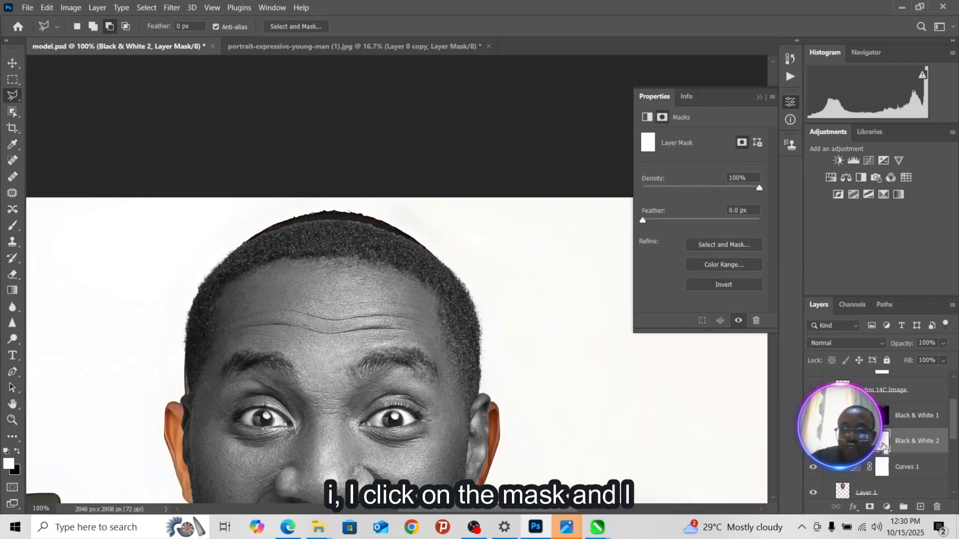
key(ctrl+i)
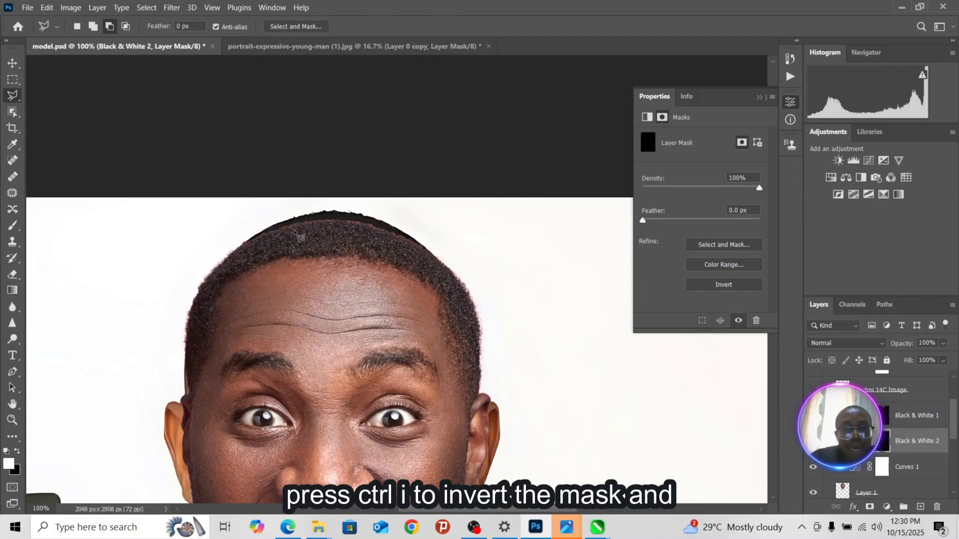
Paint white along the hair's outer edges on the new Black & White layer's mask, using a size 90 brush.
key(b)
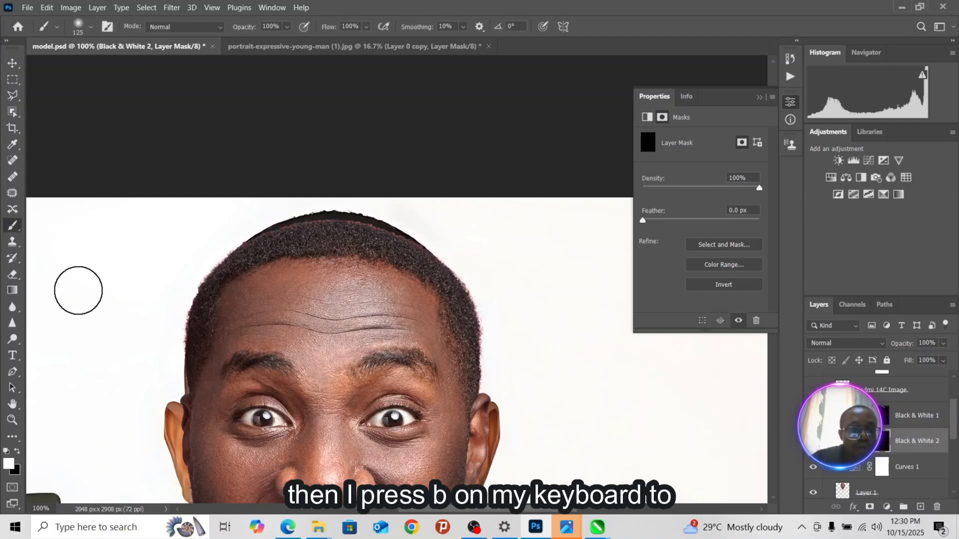
key(bracketleft)
key(bracketleft)
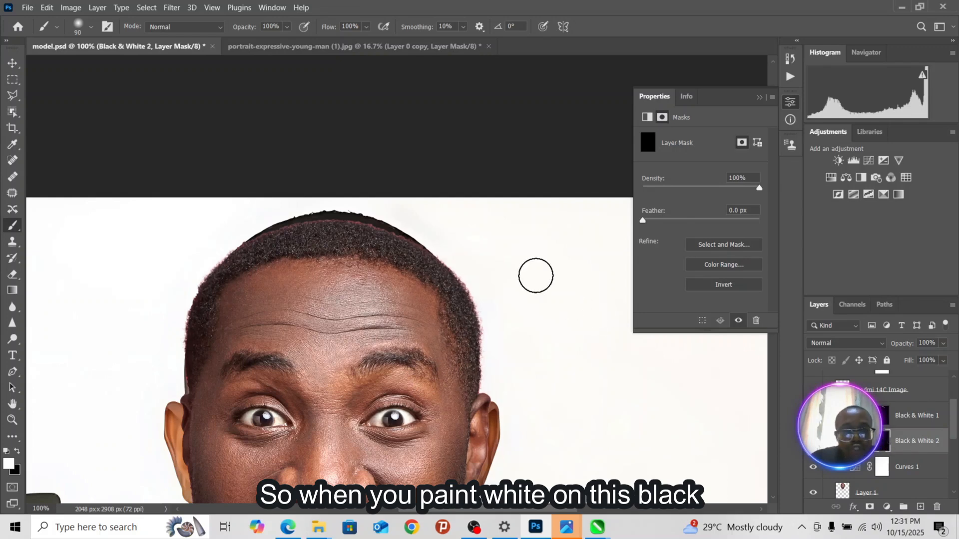
drag(331, 210, 279, 223)
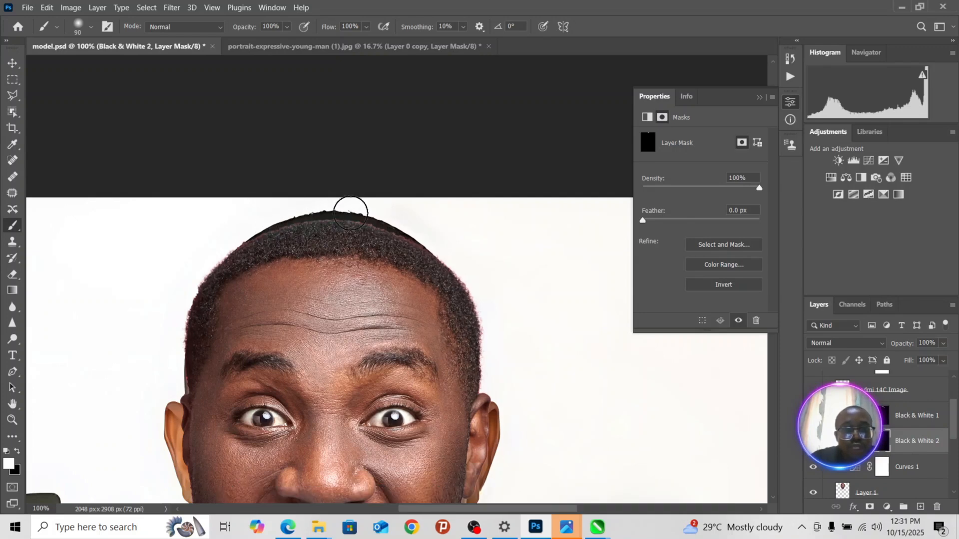
drag(464, 260, 490, 379)
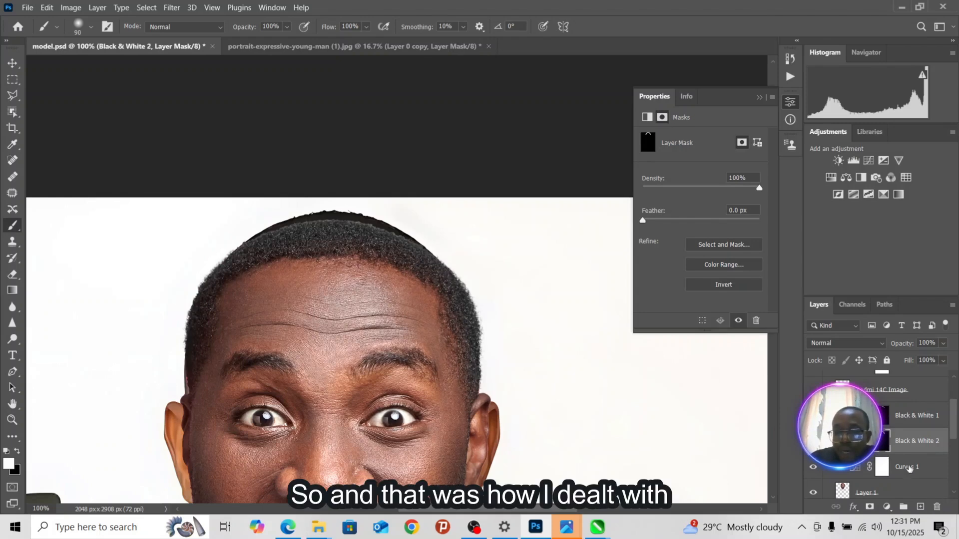
Hide Layer 0 to show the head on transparency, and return to the Black & White and Curves layers.
drag(954, 435, 954, 487)
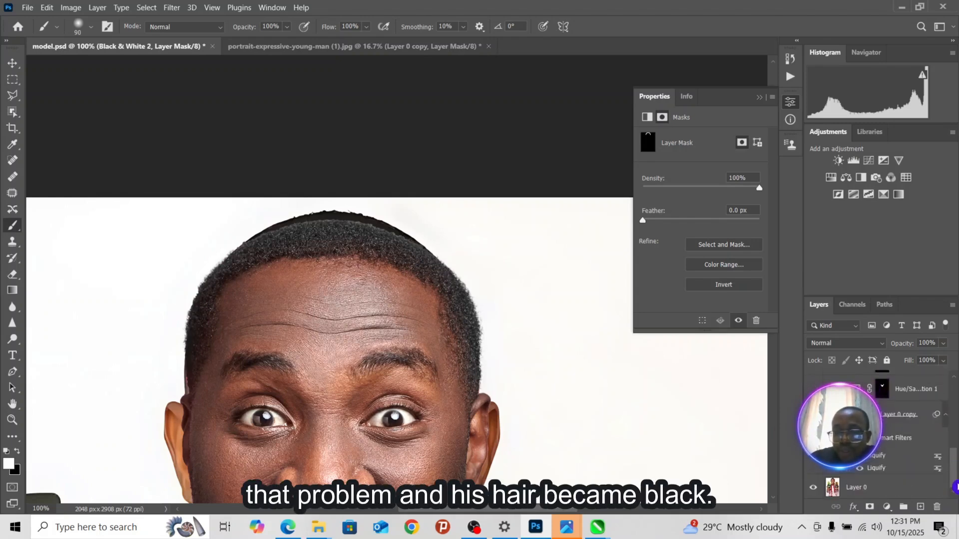
click(814, 488)
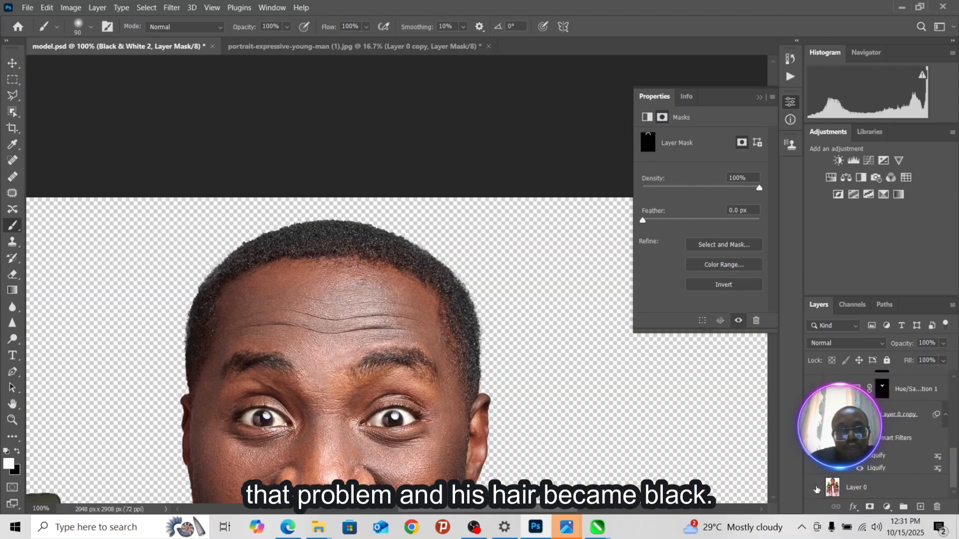
drag(954, 467, 955, 422)
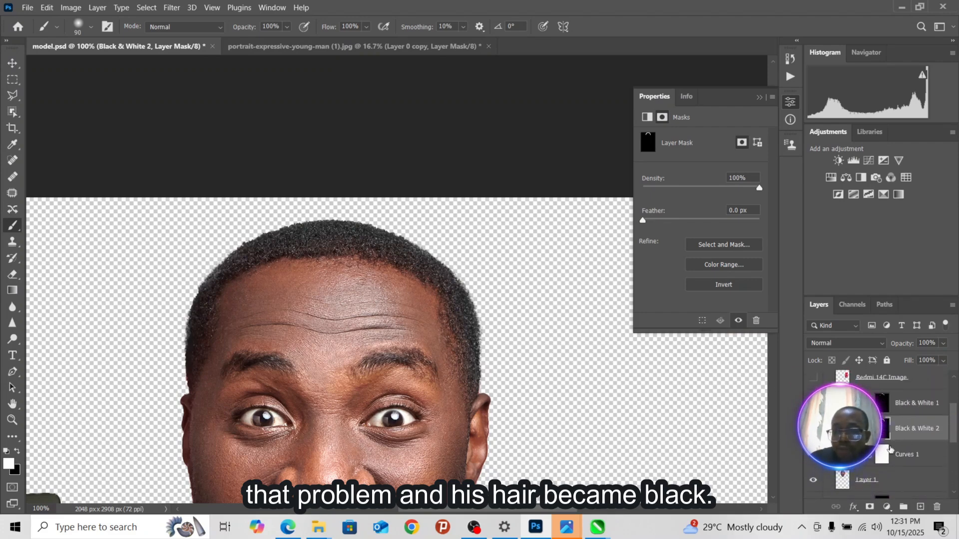
Delete the Black & White 2 adjustment layer above Curves 1 and inspect the hair's edge at 200% zoom.
drag(899, 430, 937, 507)
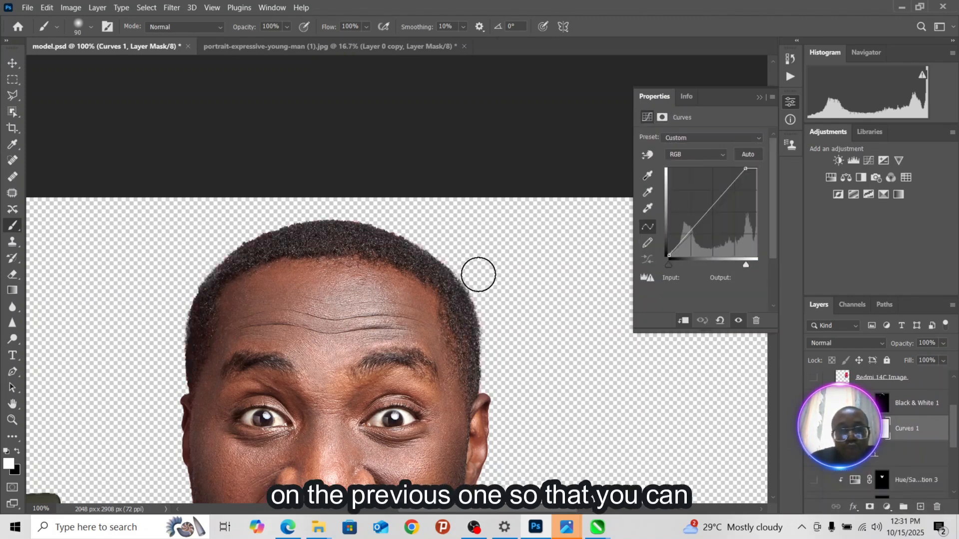
key(ctrl+plus)
key(ctrl+plus)
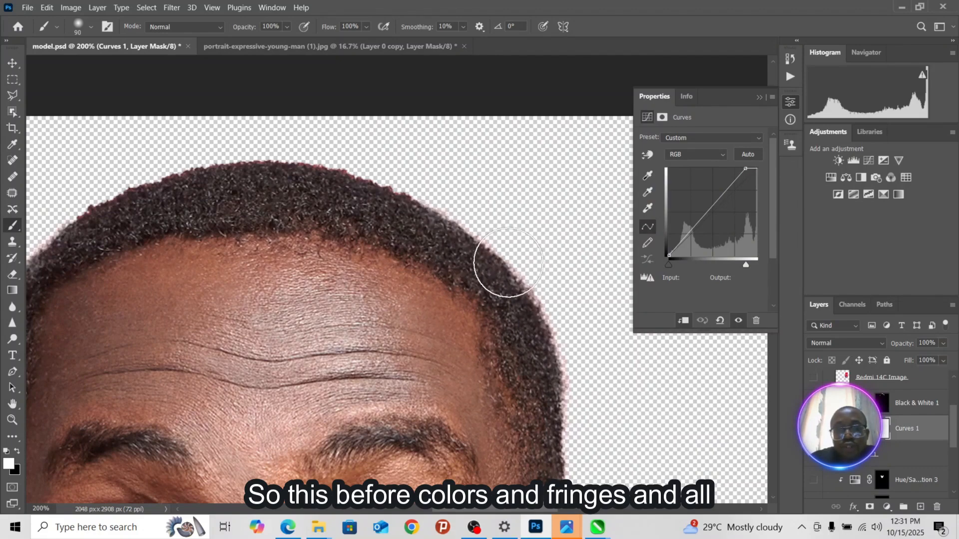
Show Layer 0 behind the head to compare the hair's edge, and hide it again.
scroll(951, 439, down, 5)
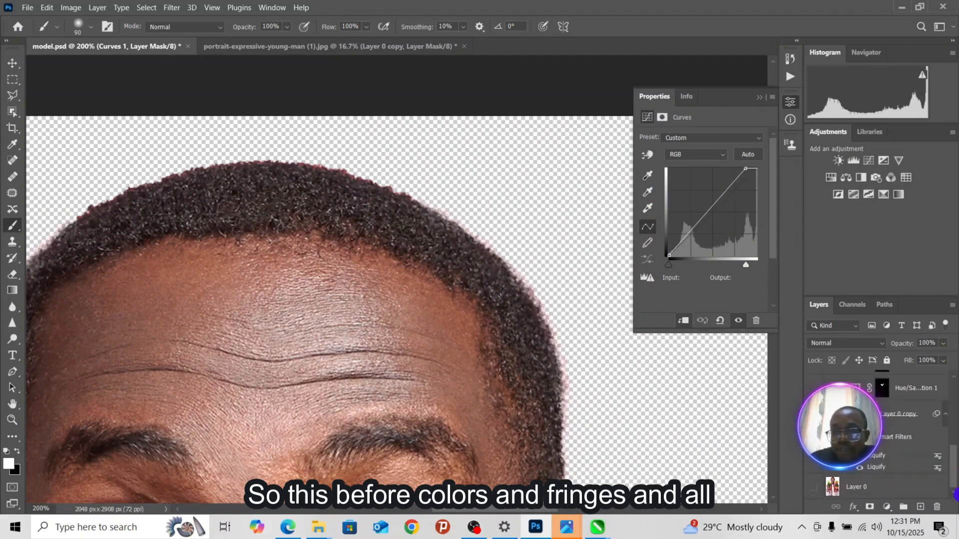
click(814, 488)
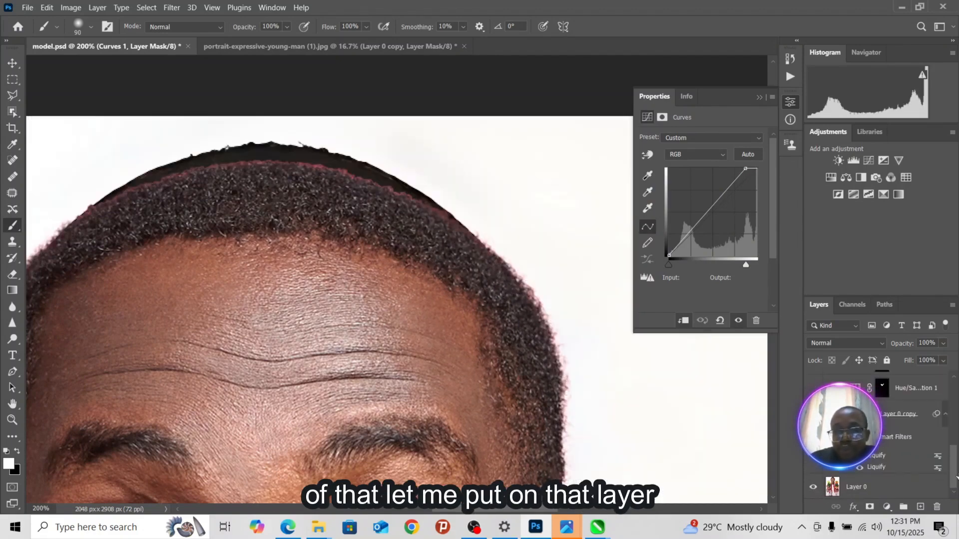
drag(954, 456, 955, 400)
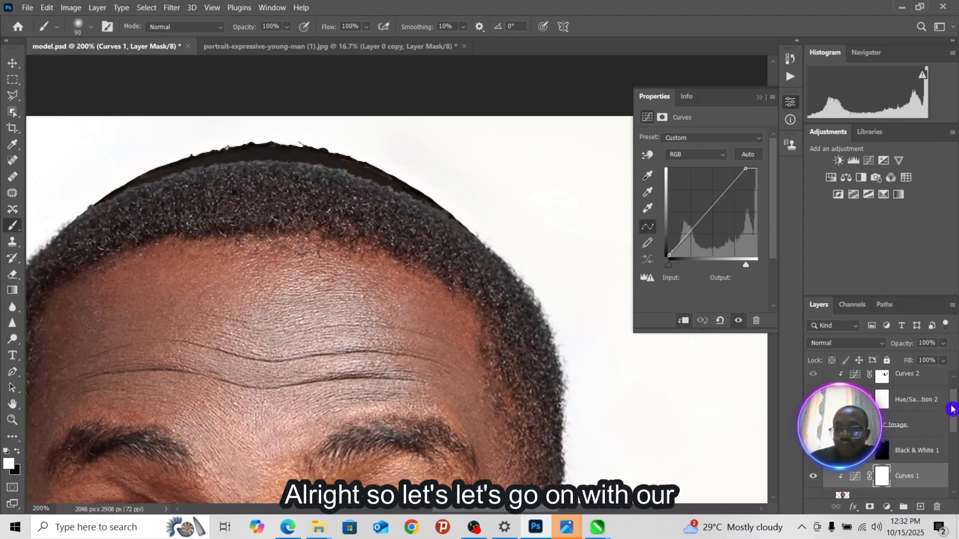
scroll(819, 479, down, 5)
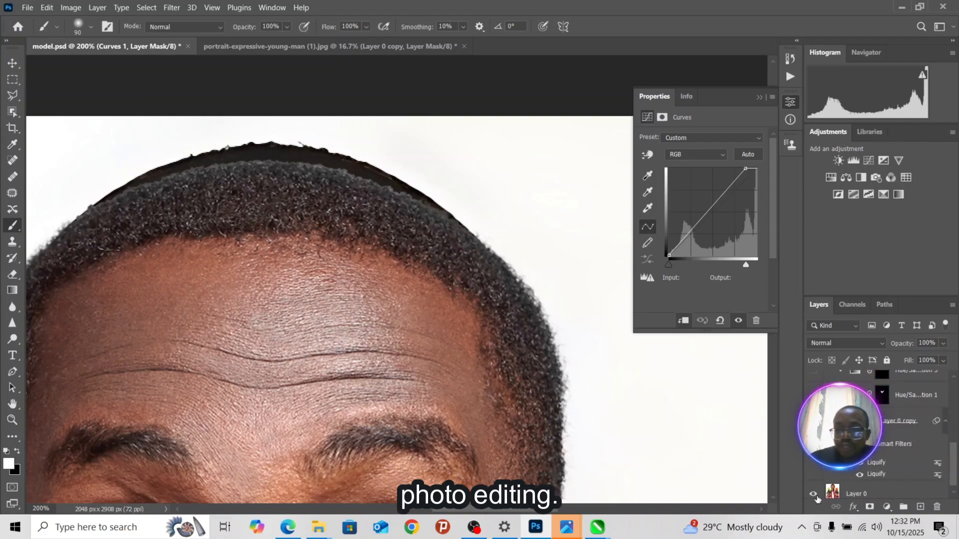
click(813, 495)
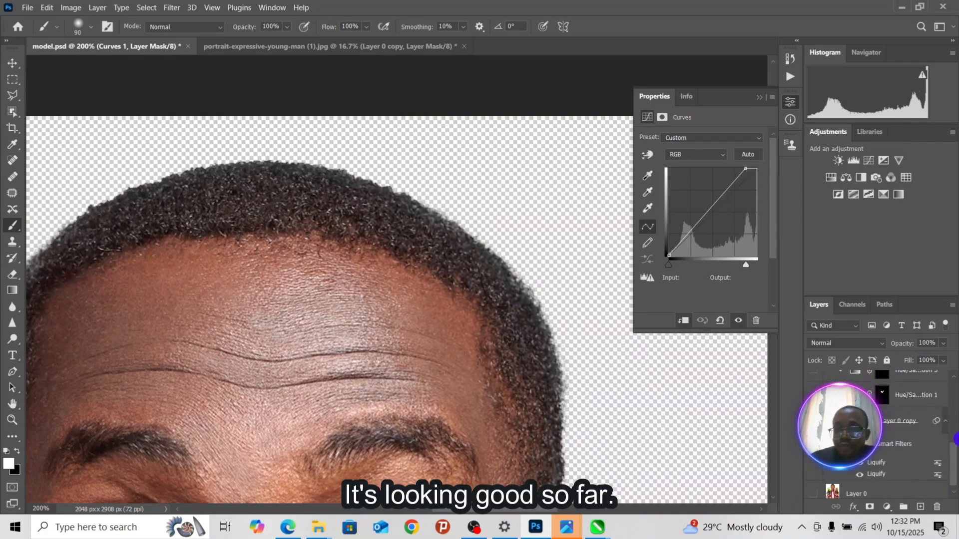
scroll(955, 430, up, 5)
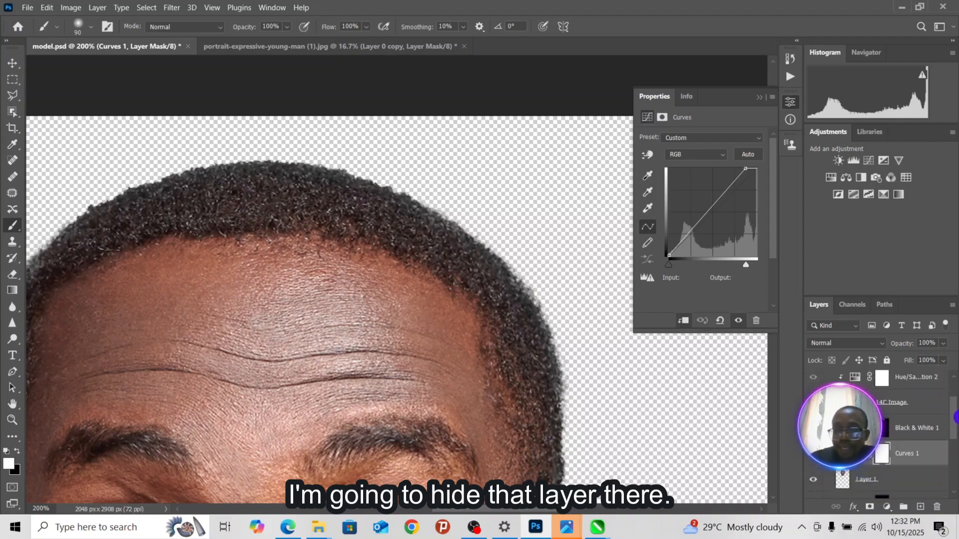
scroll(955, 417, up, 1)
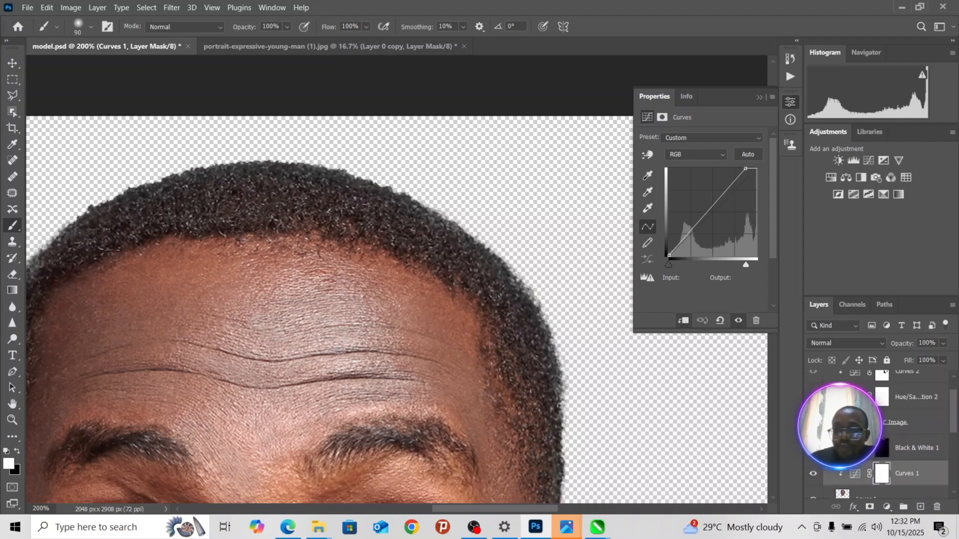
Show the Redmi 14C Image layer over the orange and black power bank box.
key(ctrl+minus)
key(ctrl+minus)
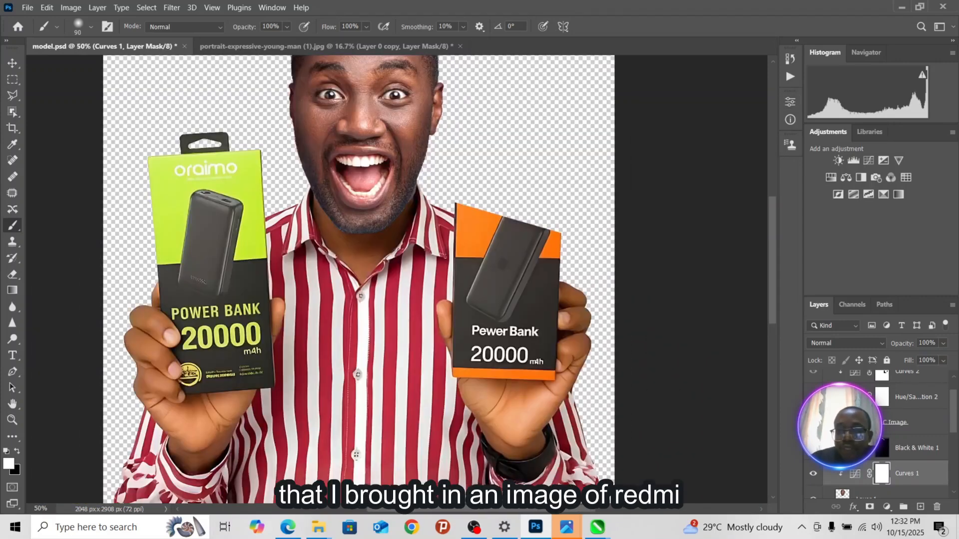
click(813, 423)
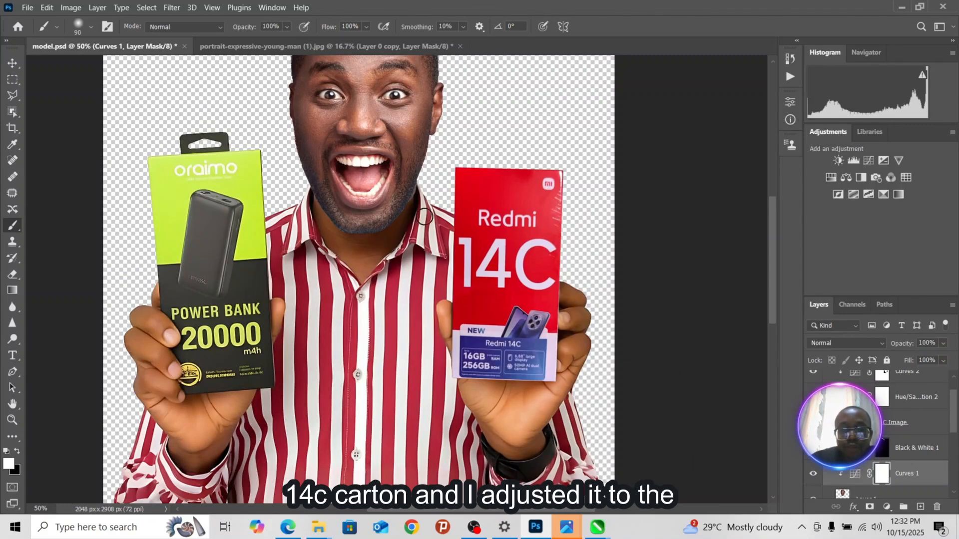
Outline the area above the orange power bank box's slanted edge with the Polygonal Lasso tool, and deselect it.
click(13, 64)
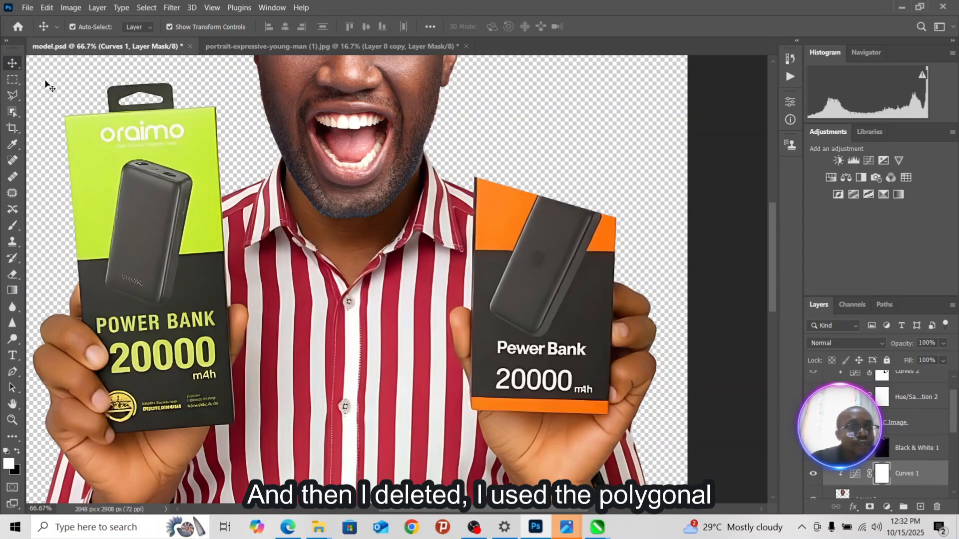
click(13, 94)
click(463, 121)
click(476, 178)
click(644, 229)
click(669, 120)
click(586, 114)
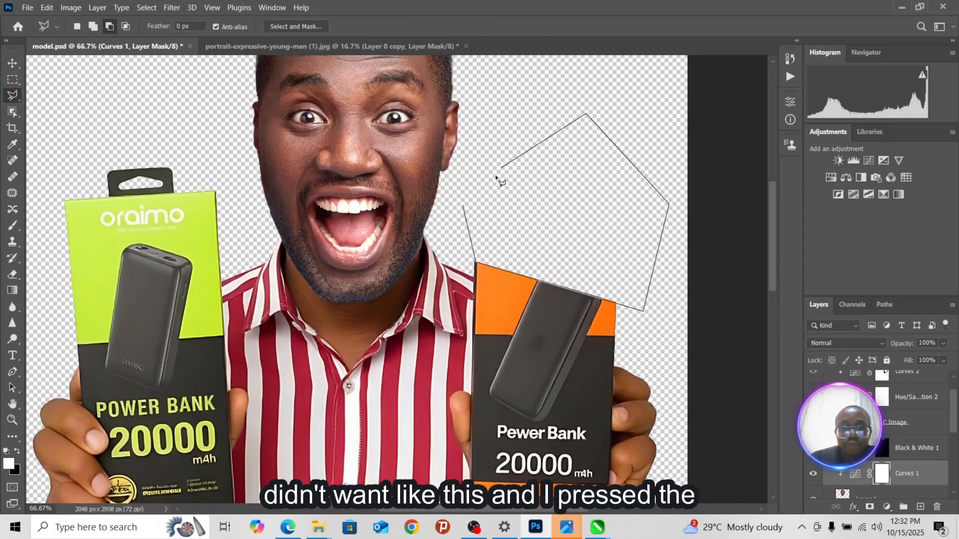
click(460, 197)
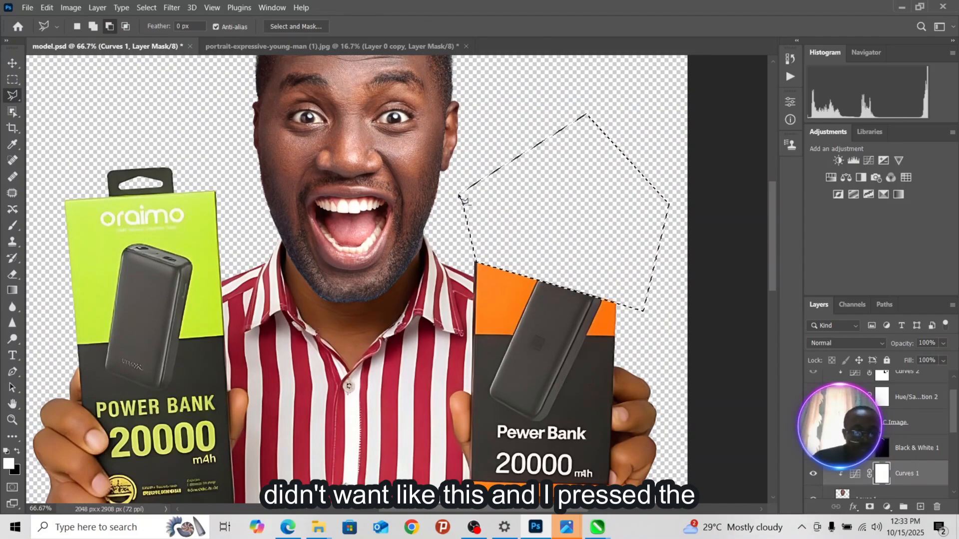
key(ctrl+d)
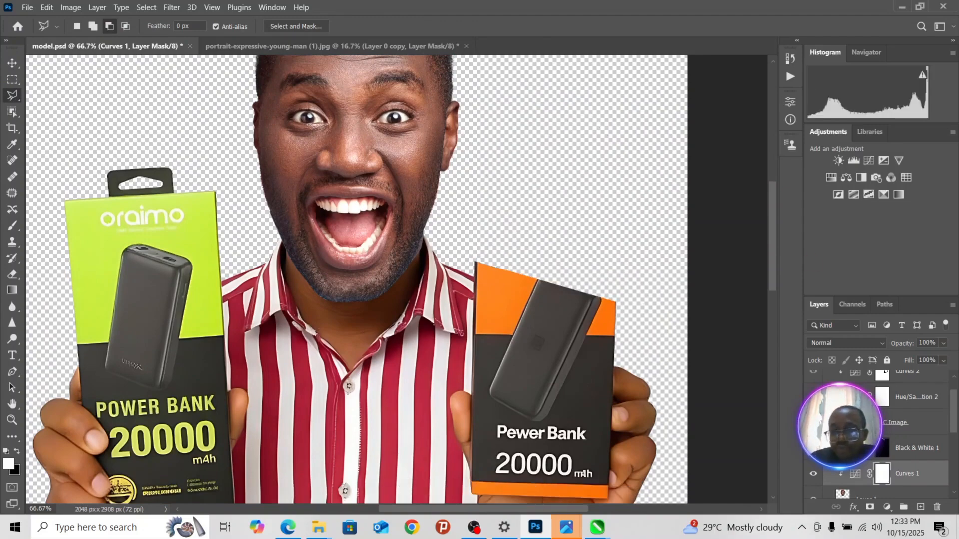
Turn the Redmi 14C Image layer back on and view the whole composite at 25% zoom.
click(813, 423)
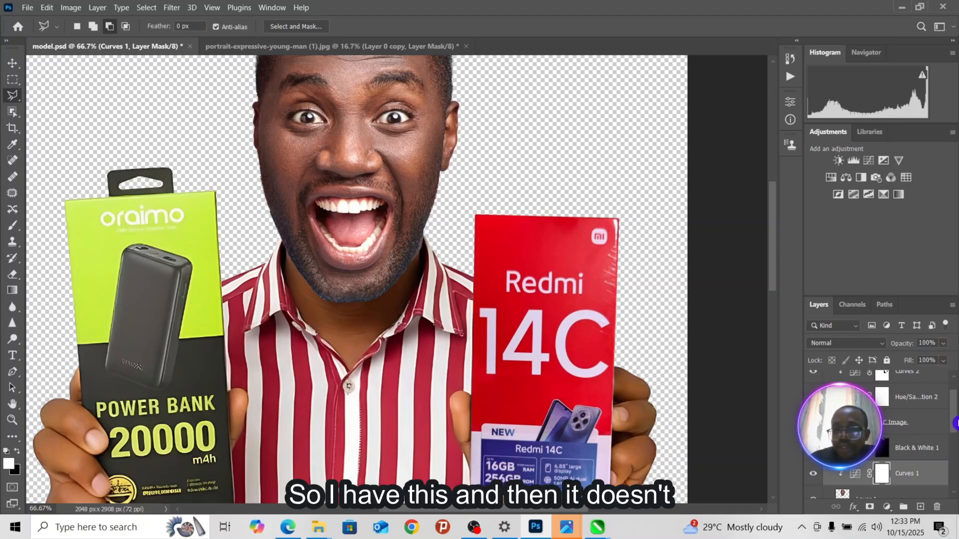
drag(956, 424, 957, 411)
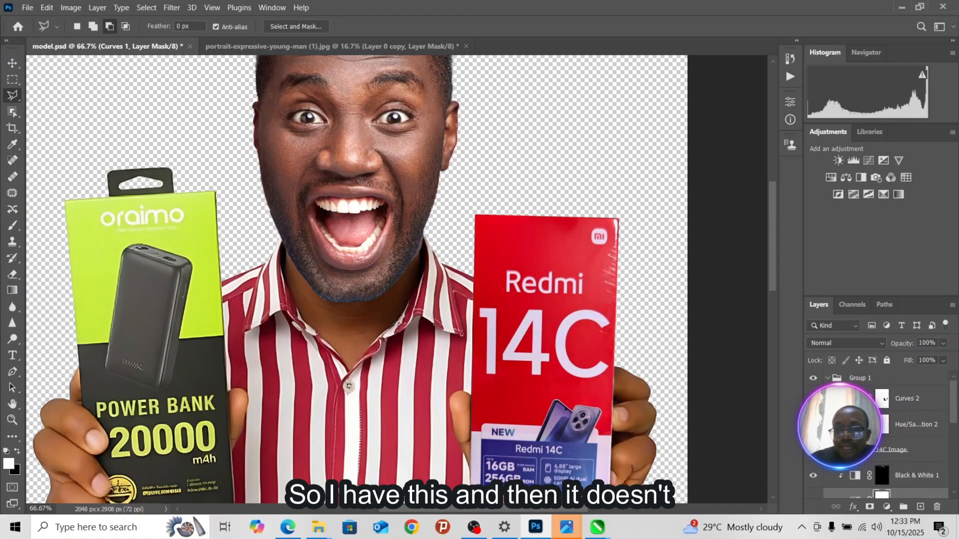
drag(776, 258, 775, 283)
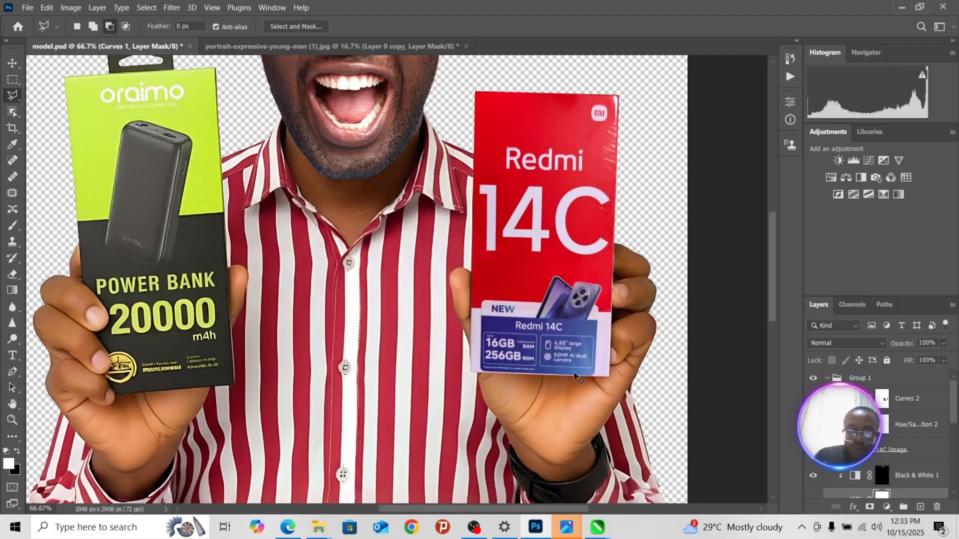
key(ctrl+minus)
key(ctrl+minus)
key(ctrl+minus)
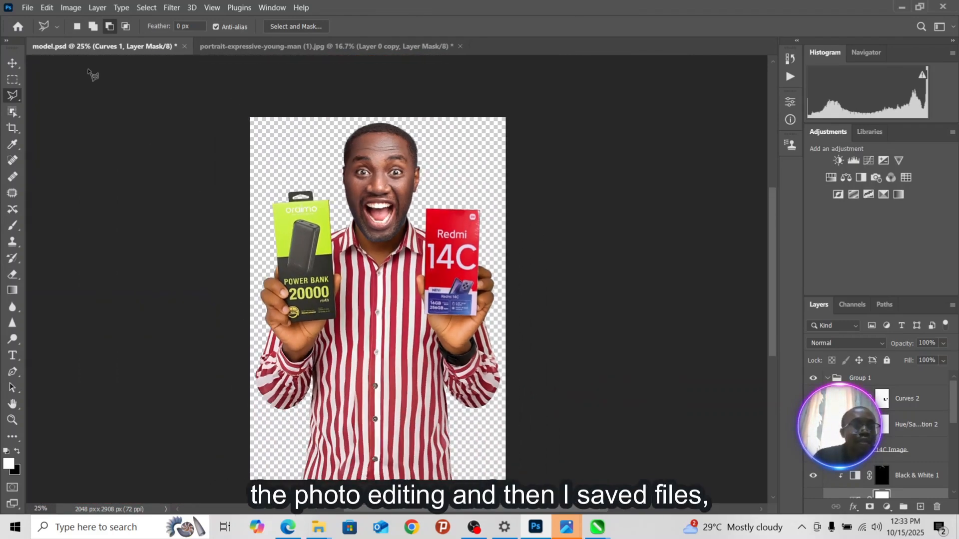
Start exporting the composite as a PNG named model into the KayVic Flyer Design Files folder, and cancel the export.
click(28, 8)
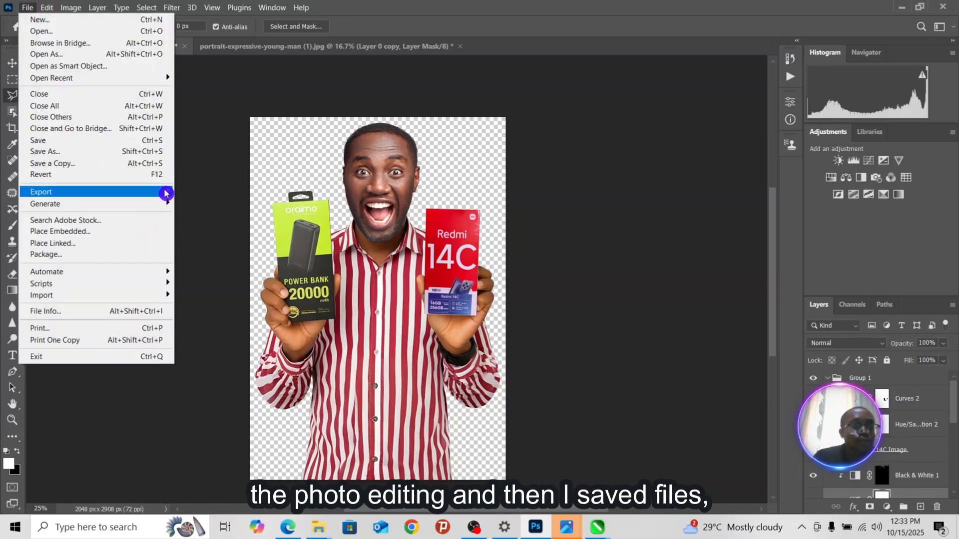
mouse_move(165, 193)
click(238, 190)
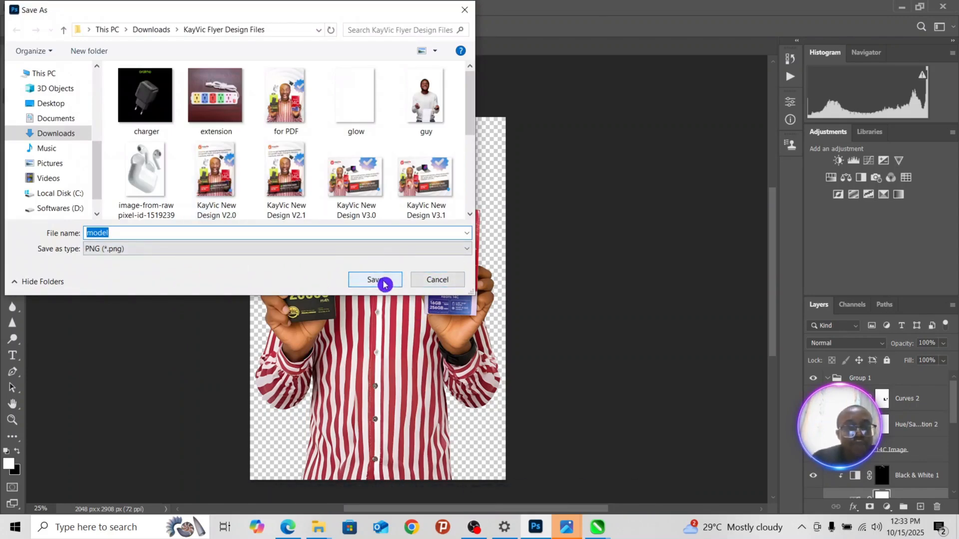
click(422, 278)
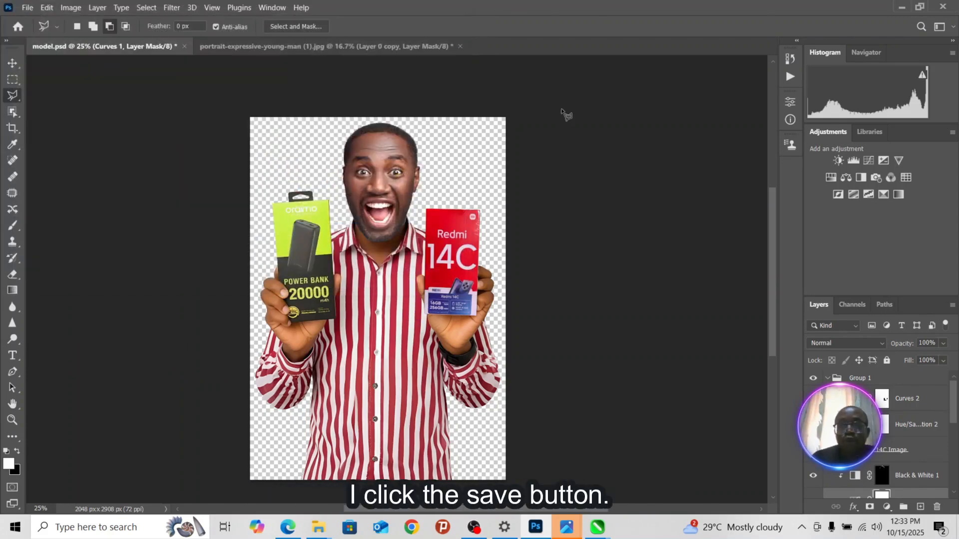
Switch to the KayVic New Dessign.cdr document in CorelDRAW and select the flyer's framed background on Page 1.
click(608, 532)
click(588, 476)
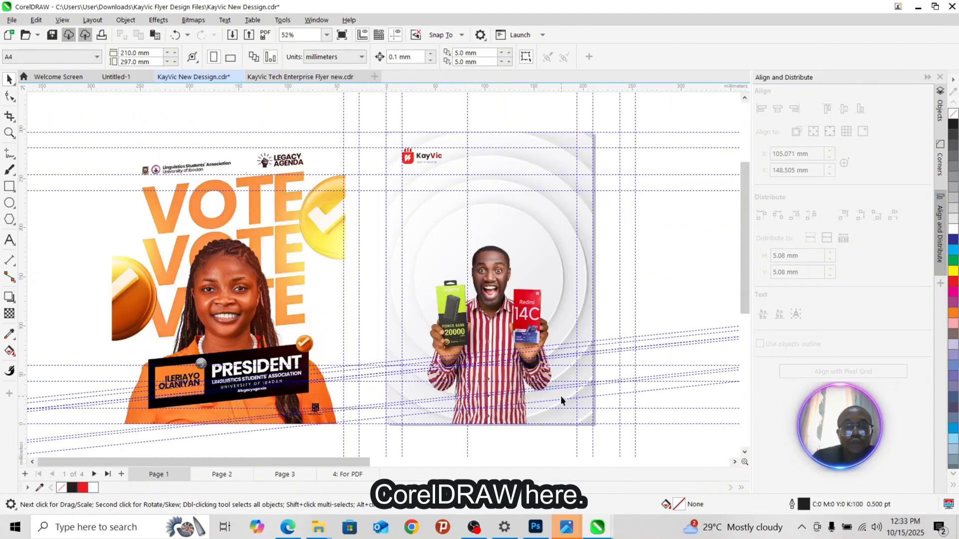
click(552, 239)
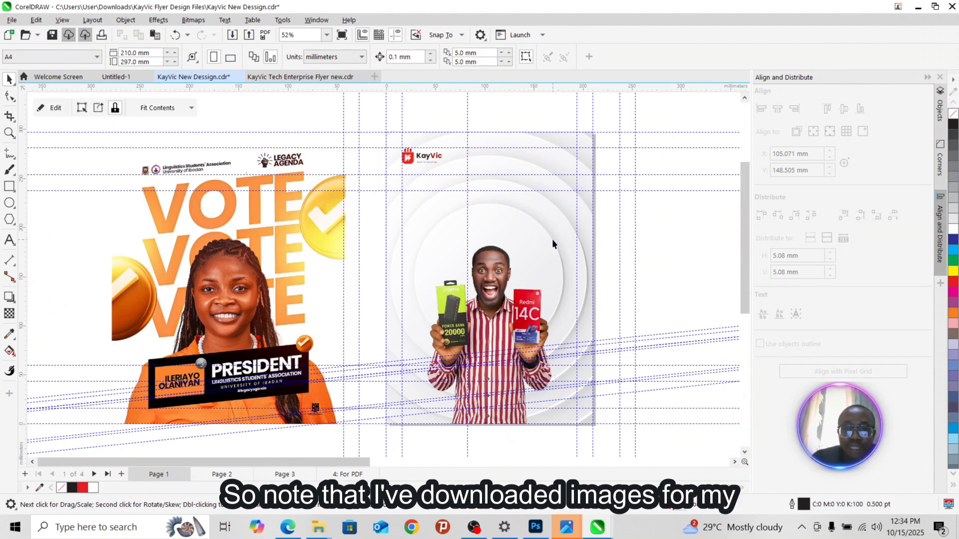
Try moving the framed background and model off the A4 page, and undo the move.
drag(692, 251, 681, 249)
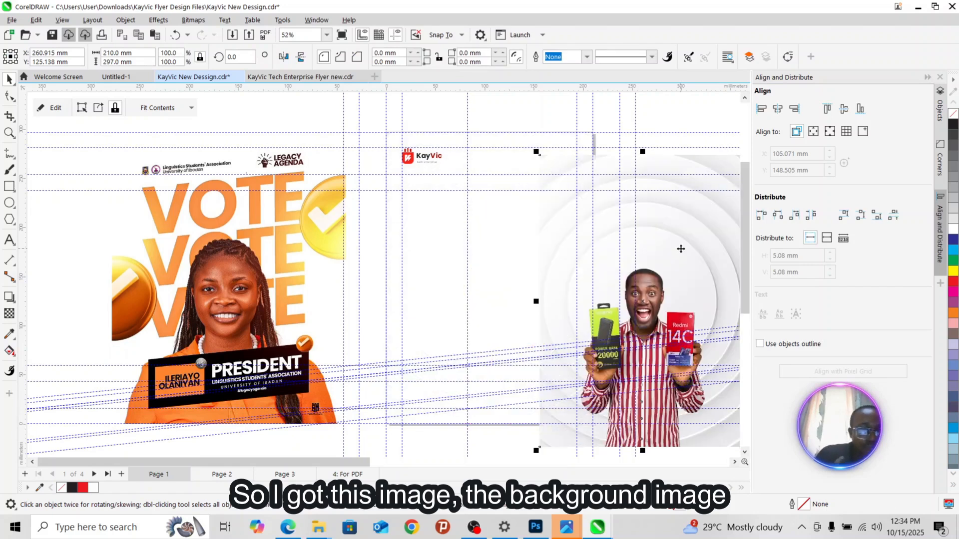
key(ctrl+z)
click(479, 436)
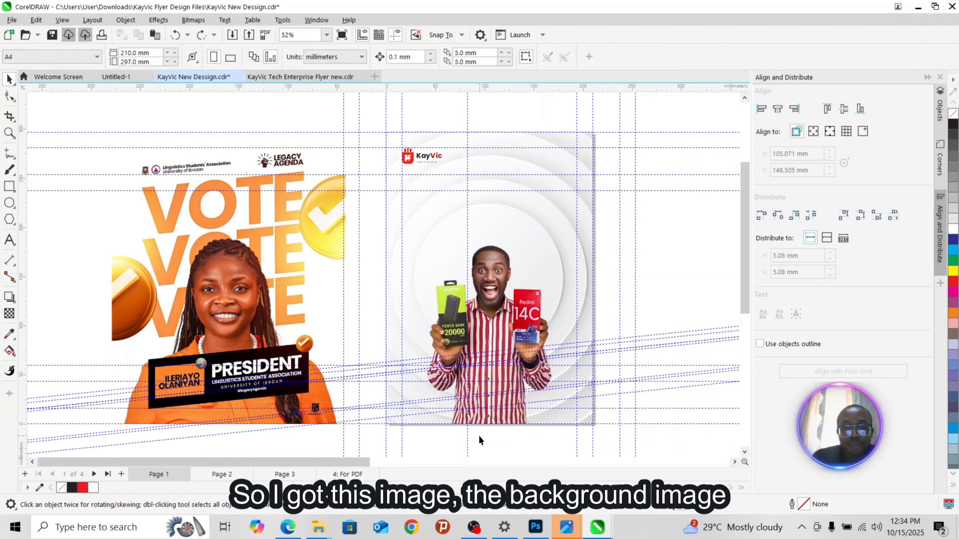
Open the contents of the flyer's background frame to view them uncropped, and leave the frame again.
drag(275, 462, 341, 462)
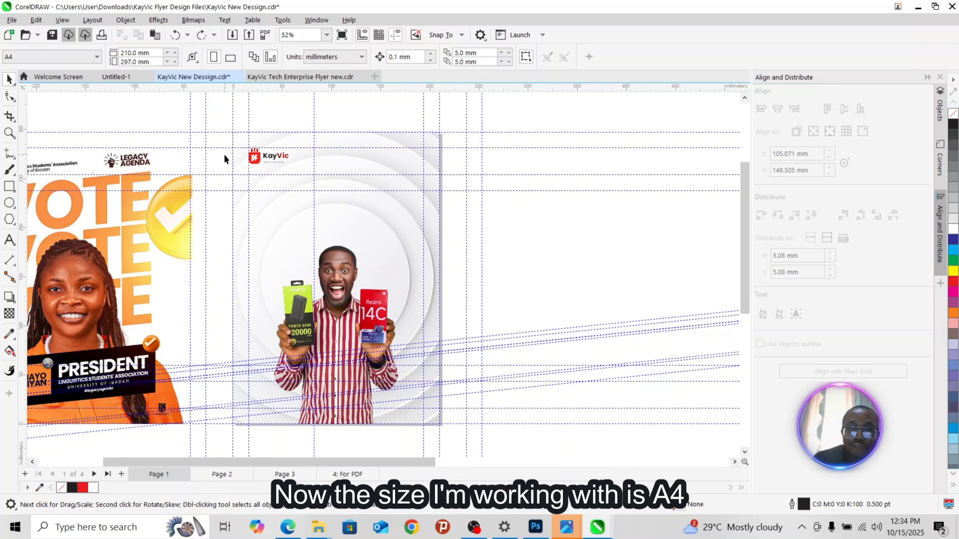
click(276, 160)
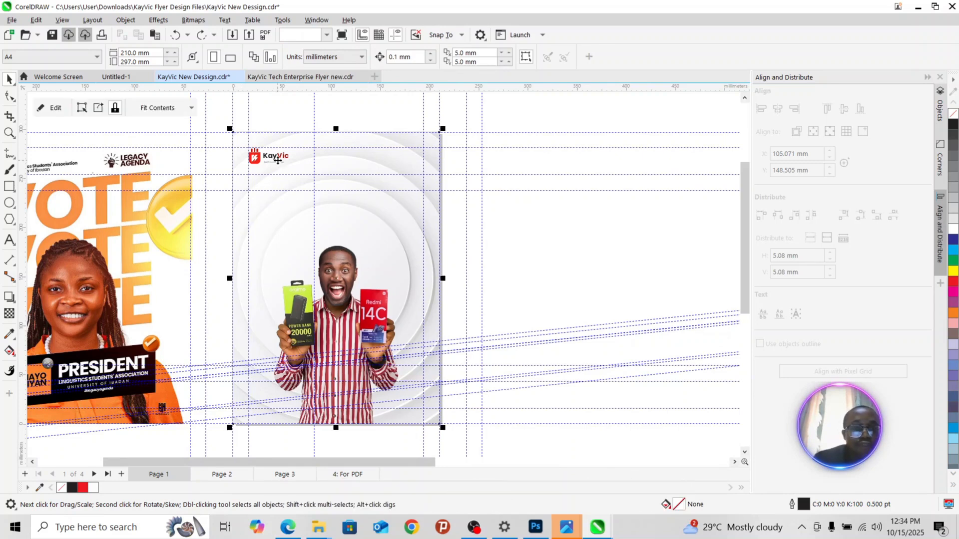
click(65, 116)
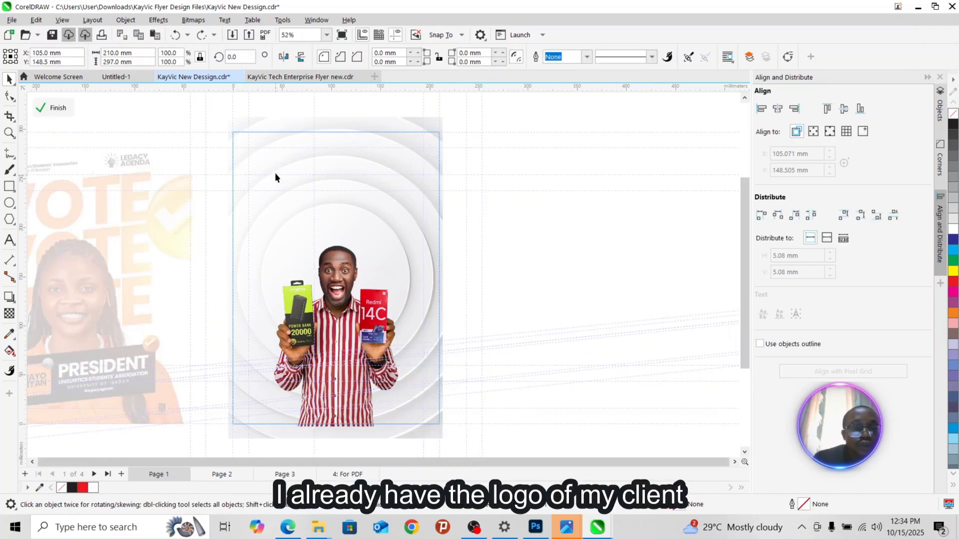
click(65, 114)
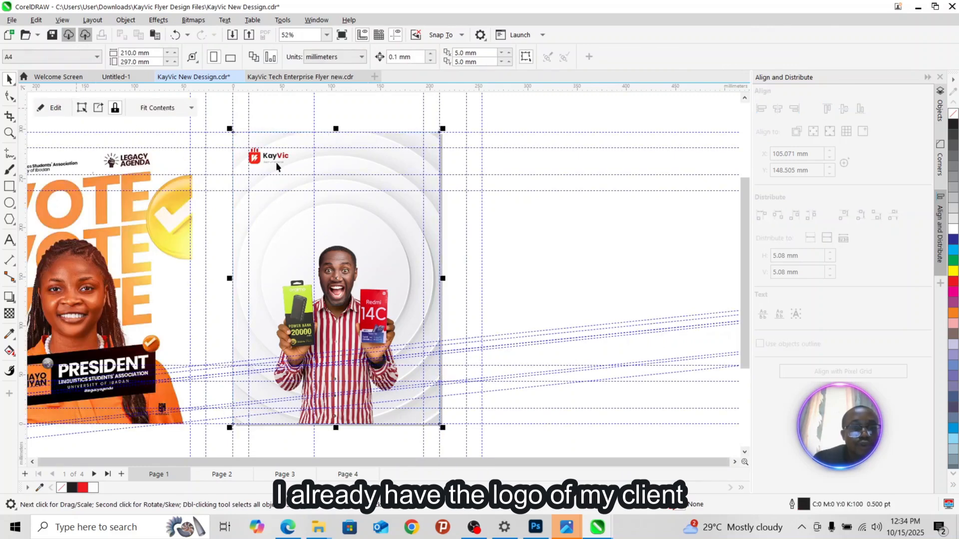
Try moving the KayVic logo from the flyer's corner to above the model, and undo the move.
click(276, 161)
drag(276, 161, 385, 207)
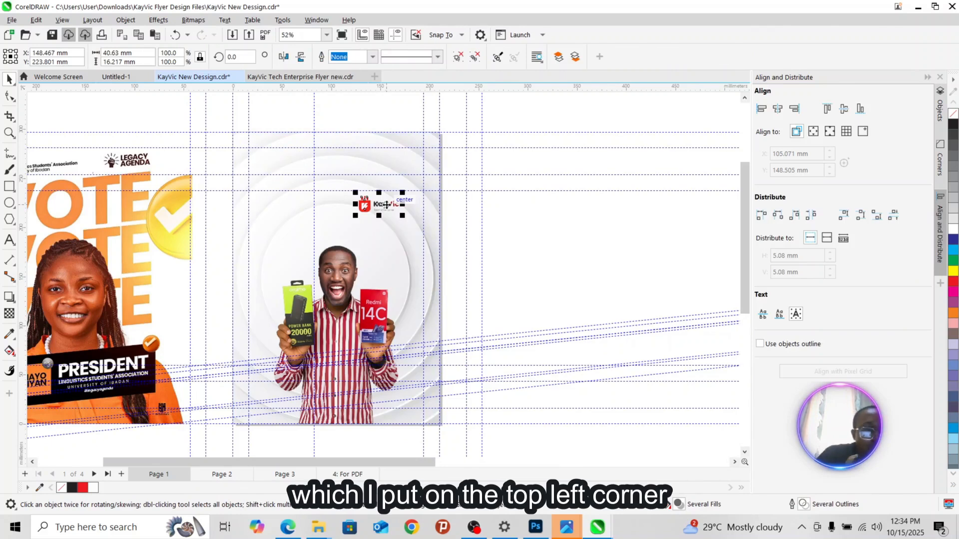
key(ctrl+z)
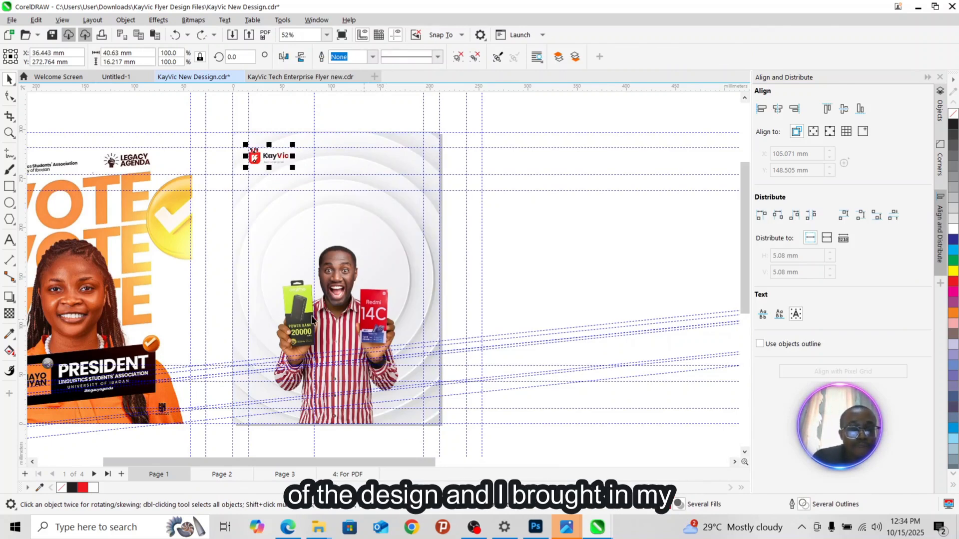
Select the flyer's framed background with the model, and after it the VOTE reference poster beside the page.
click(342, 322)
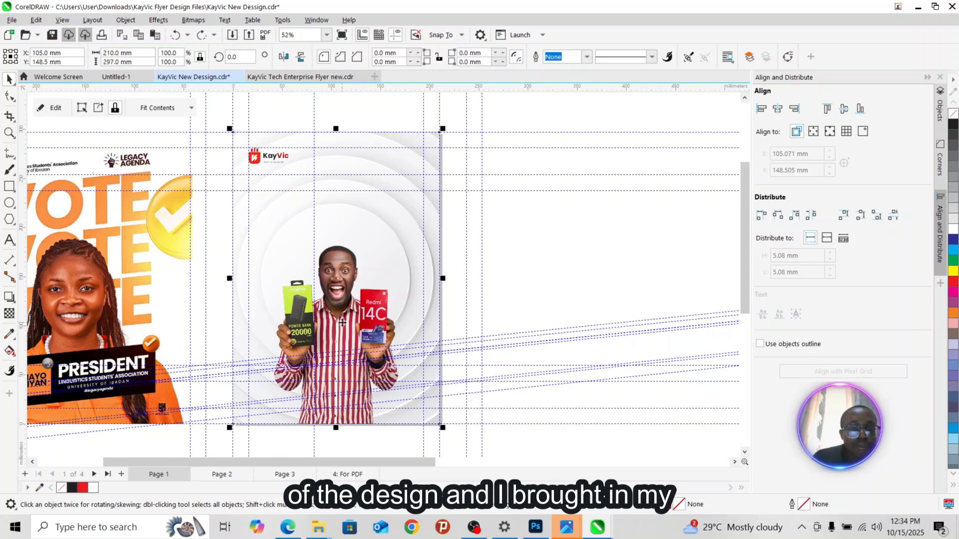
drag(389, 463, 335, 462)
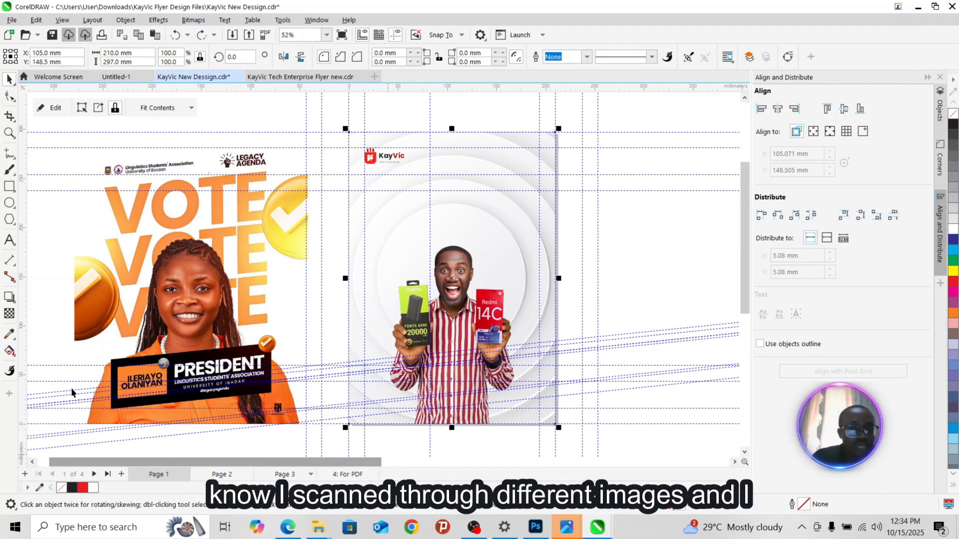
click(213, 235)
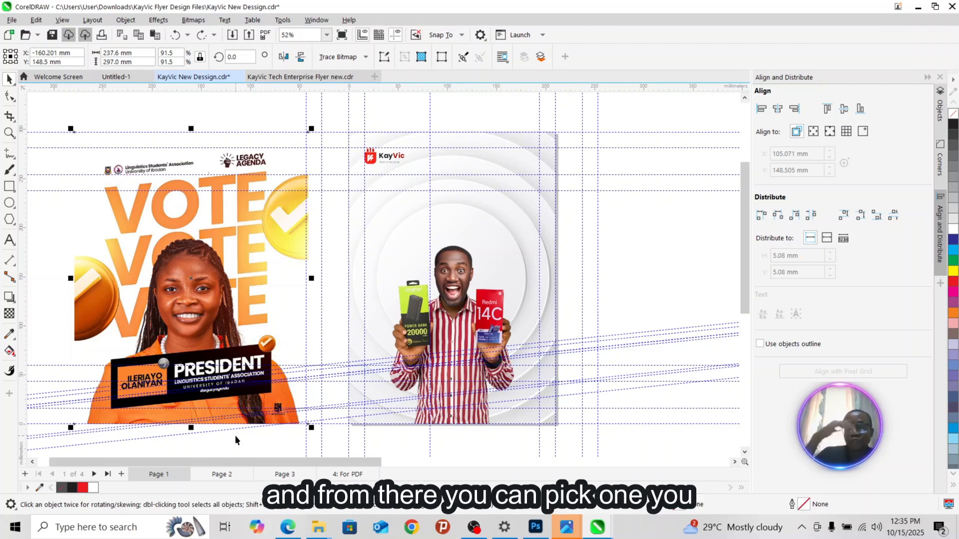
Go to page 2 with the finished flyer and select its tilted text about laptop and phone accessories.
click(226, 479)
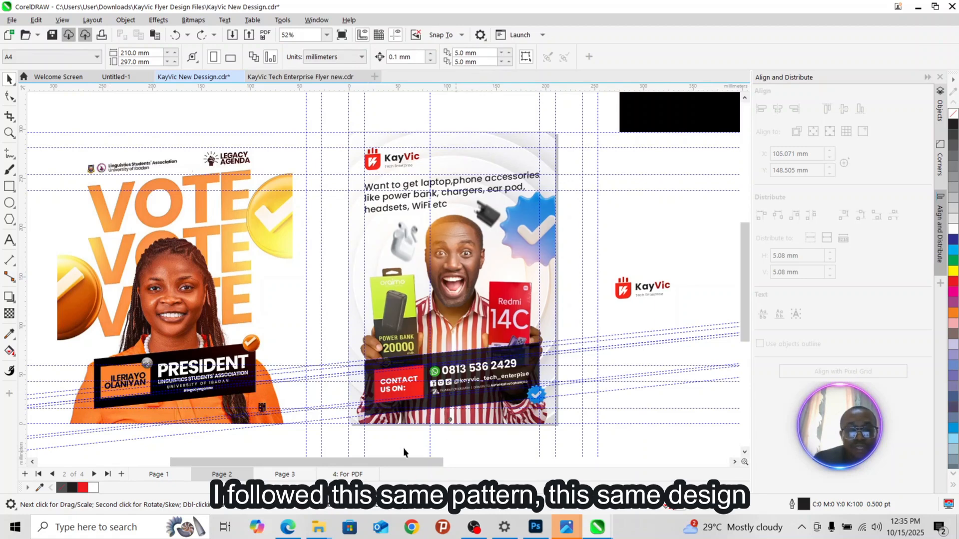
click(425, 184)
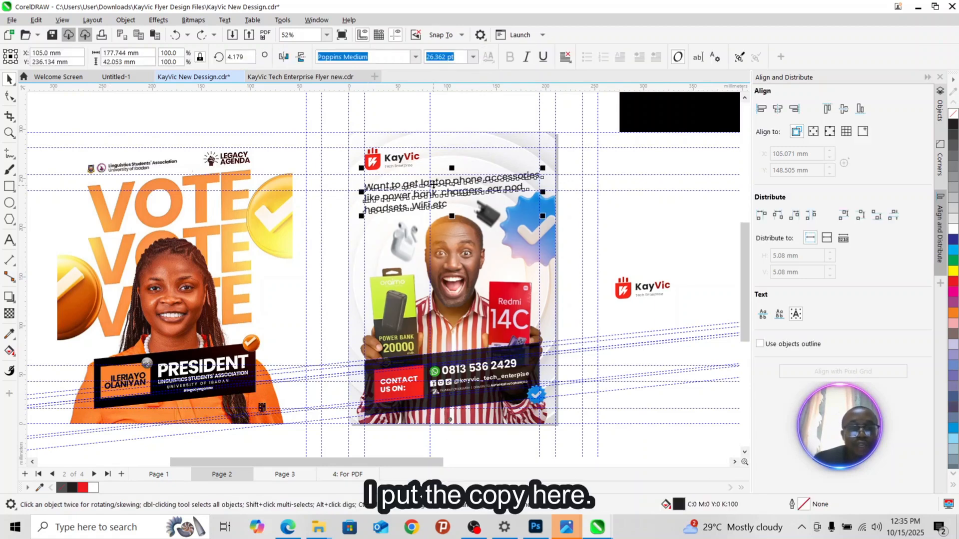
Try setting the rotation of the spare KayVic logo beside the page to 0 degrees, and undo the change.
click(648, 288)
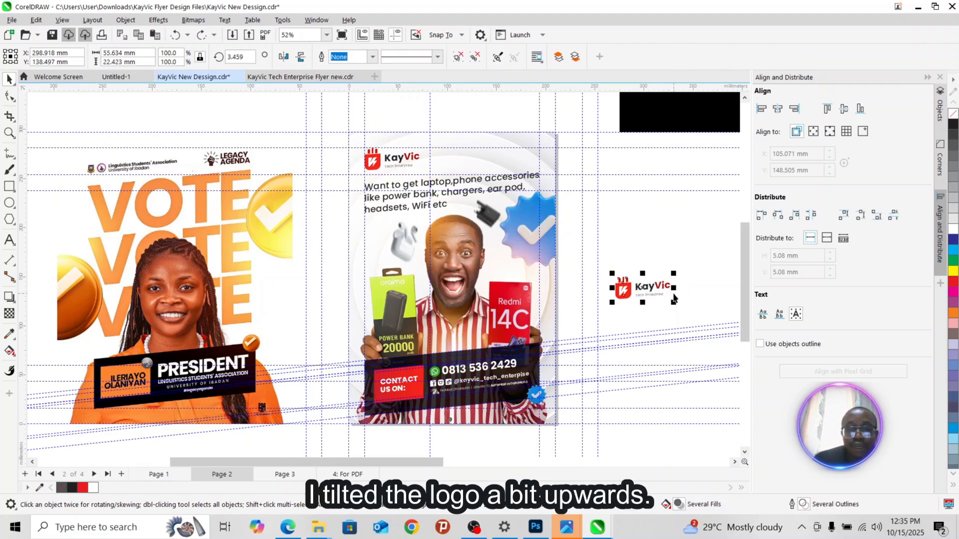
double_click(249, 54)
text(0)
key(Return)
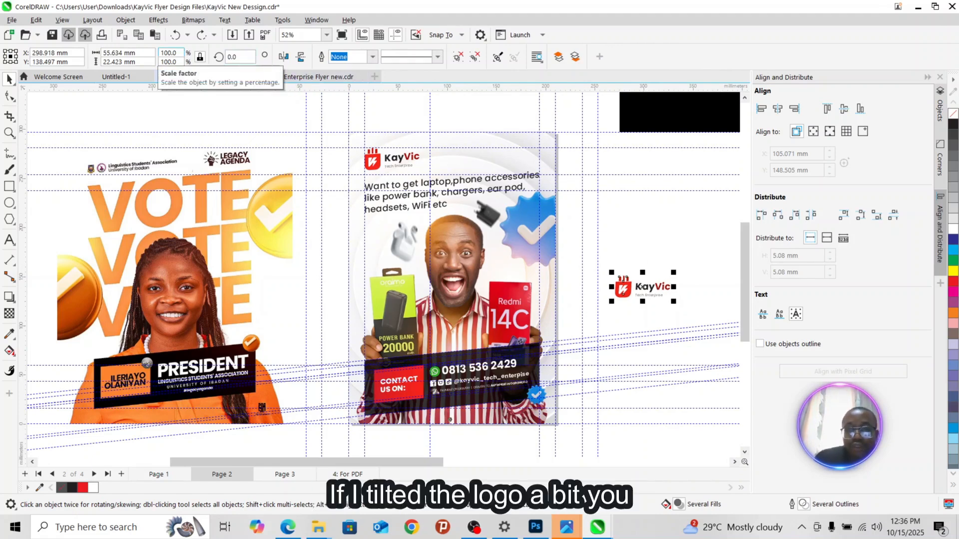
key(ctrl+z)
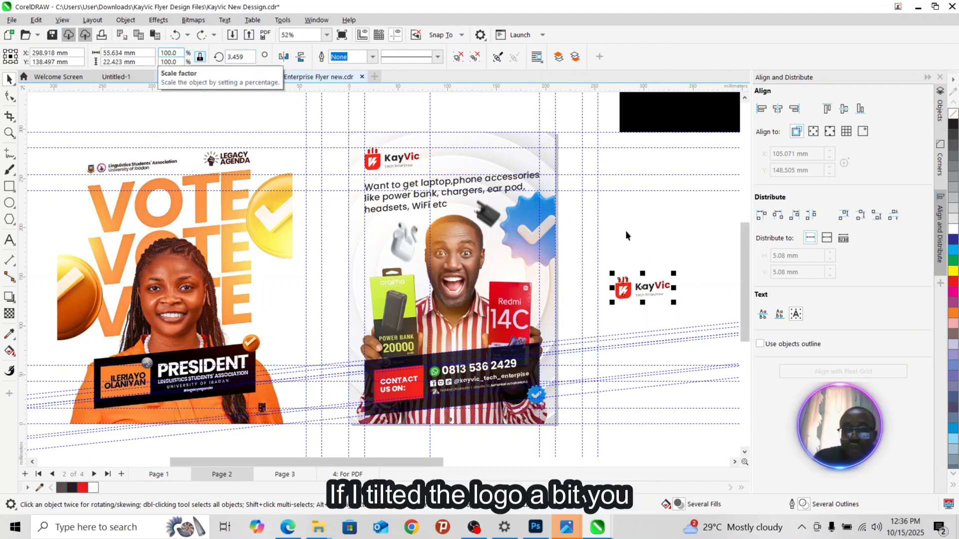
Try skewing the spare KayVic logo vertically, first downward and again upward, and undo both skews.
click(643, 288)
drag(676, 287, 676, 293)
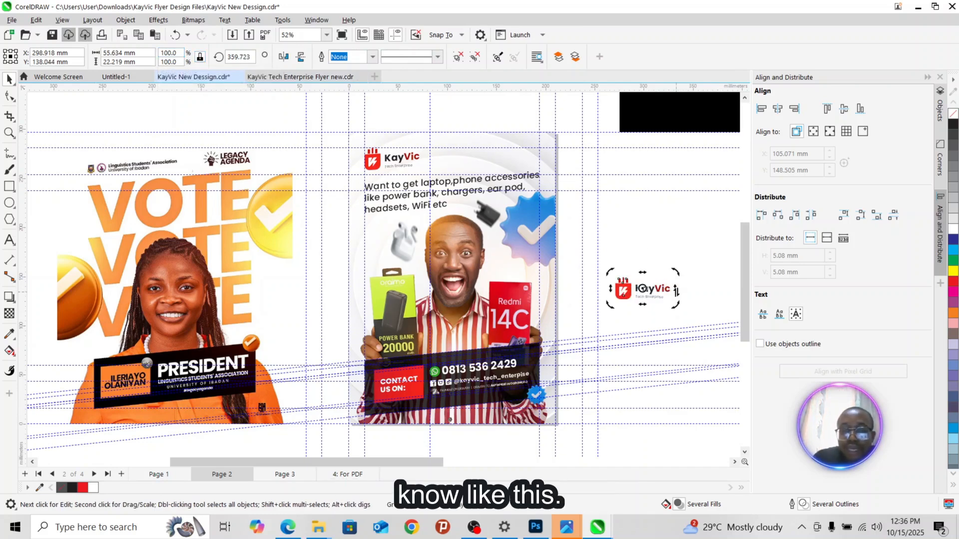
scroll(642, 288, up, 3)
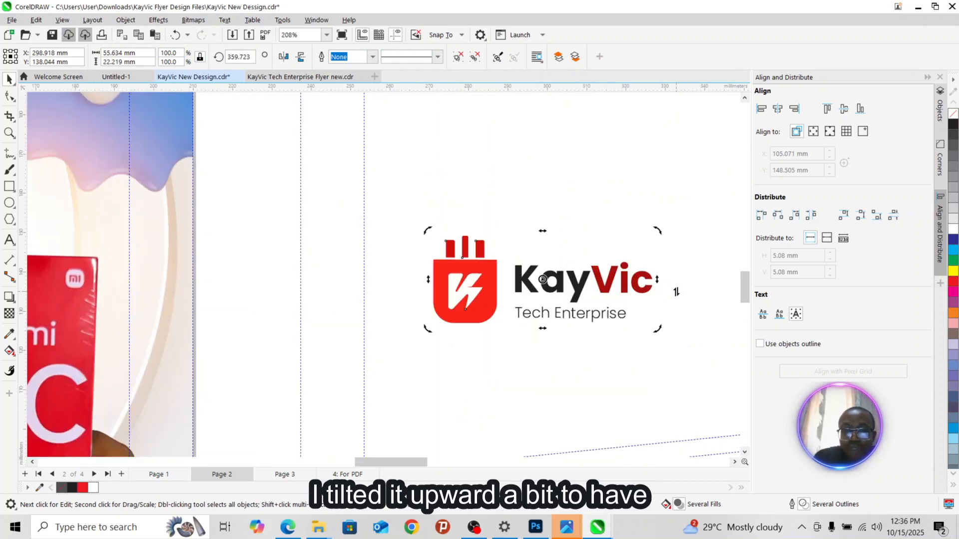
drag(665, 274, 666, 244)
key(ctrl+z)
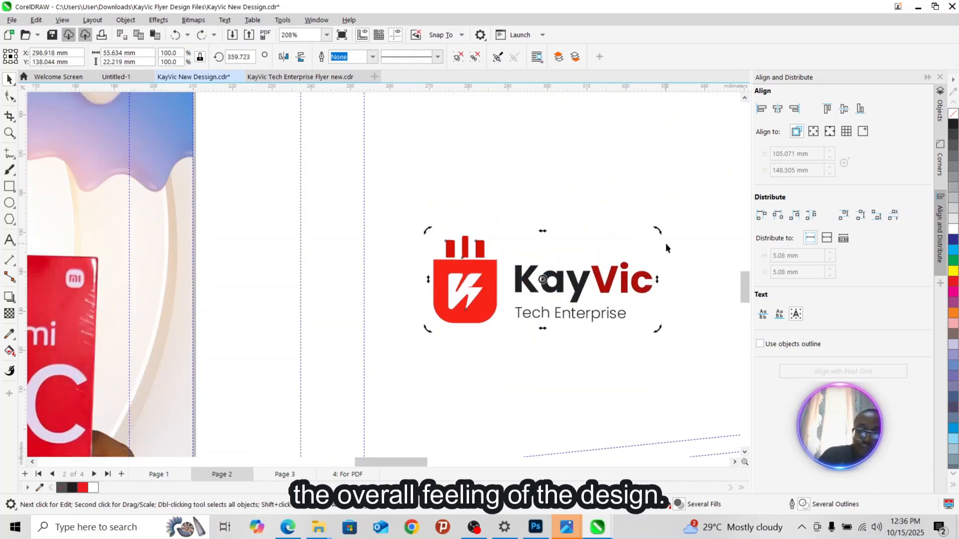
scroll(666, 247, down, 2)
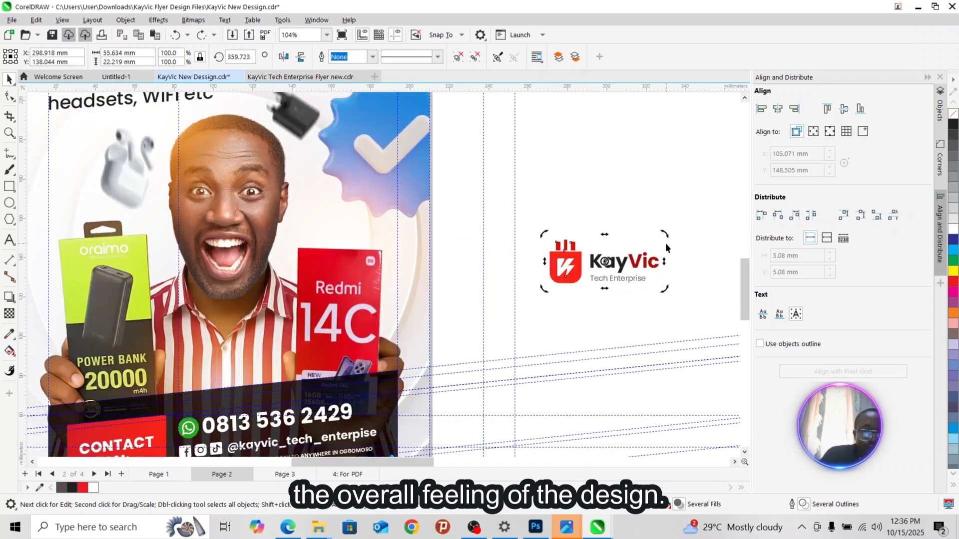
key(ctrl+z)
scroll(668, 248, down, 1)
scroll(666, 247, down, 2)
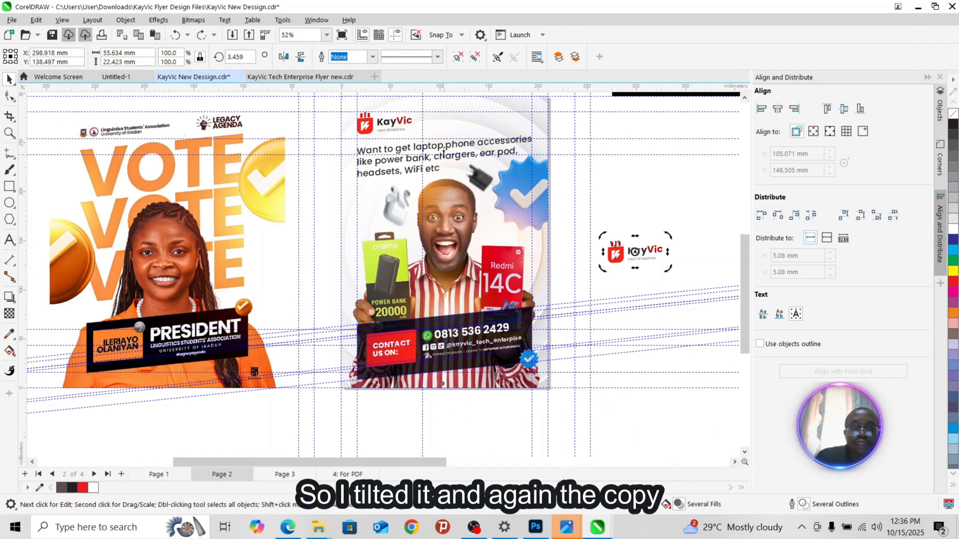
Select the flyer's accessories text, clear the selection, and view the finished flyer in a full-screen preview.
click(472, 131)
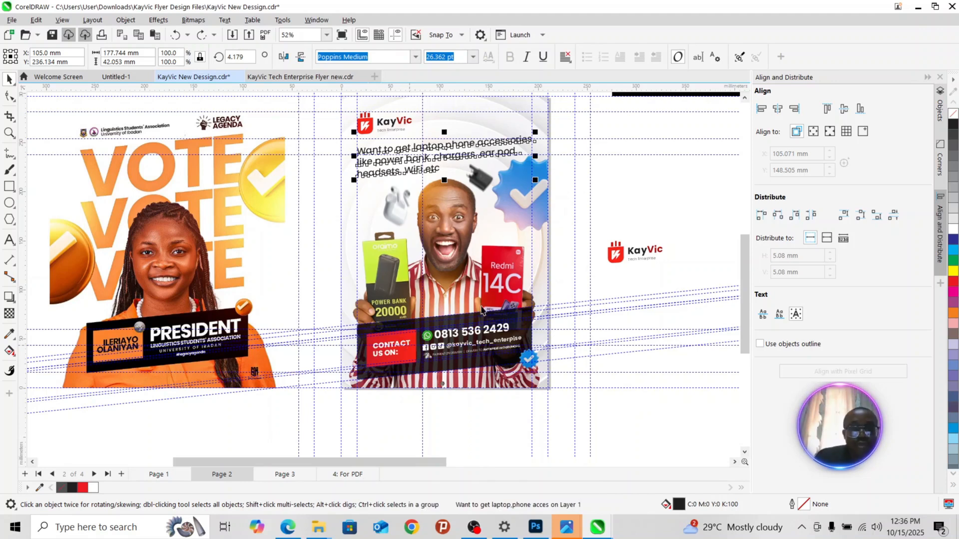
click(597, 180)
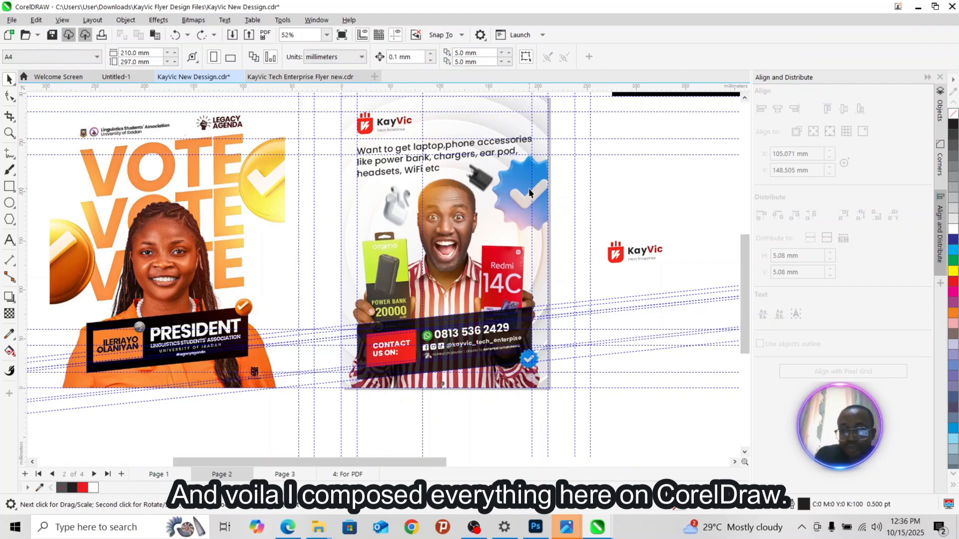
key(F9)
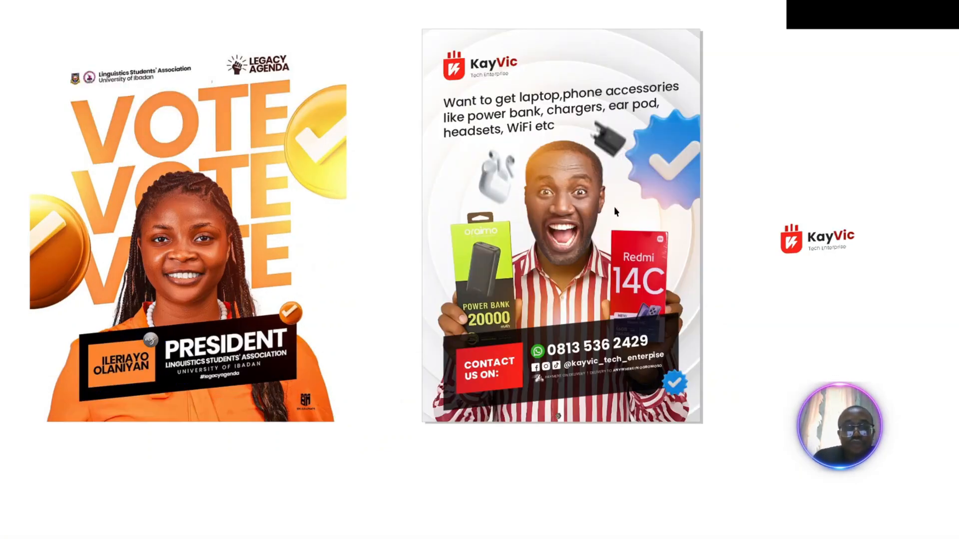